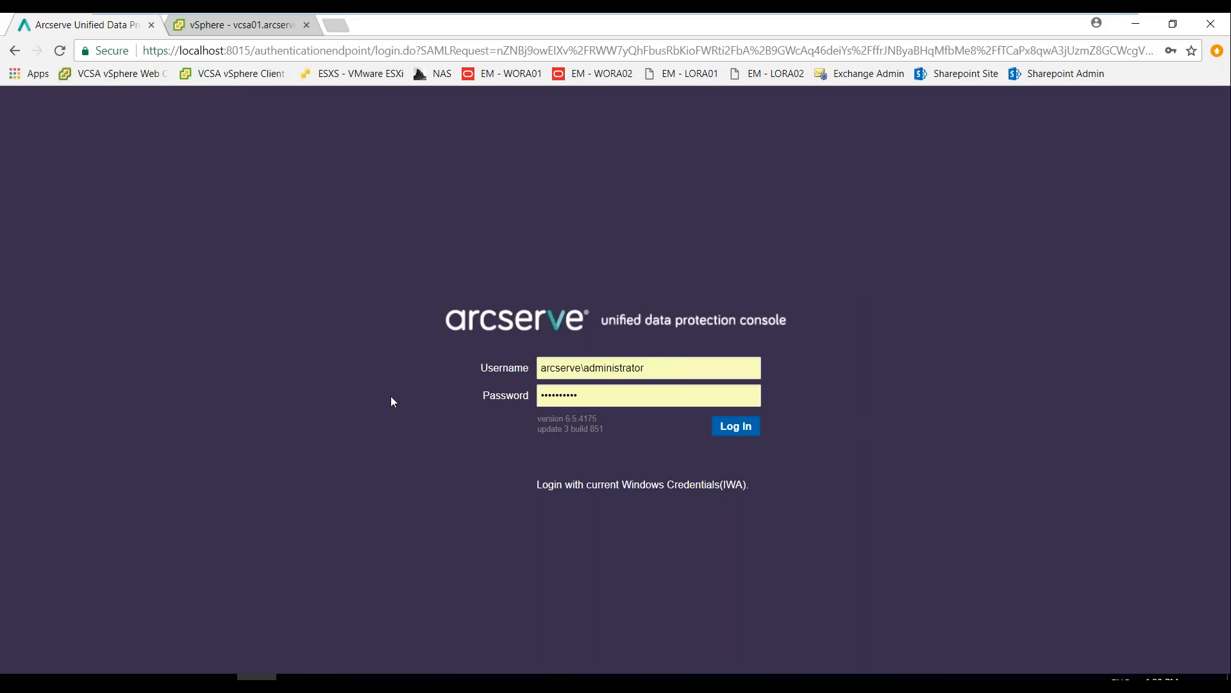
Log in to the console with the saved credentials and review the dashboard's recovery point and recovery time charts
left_click(735, 426)
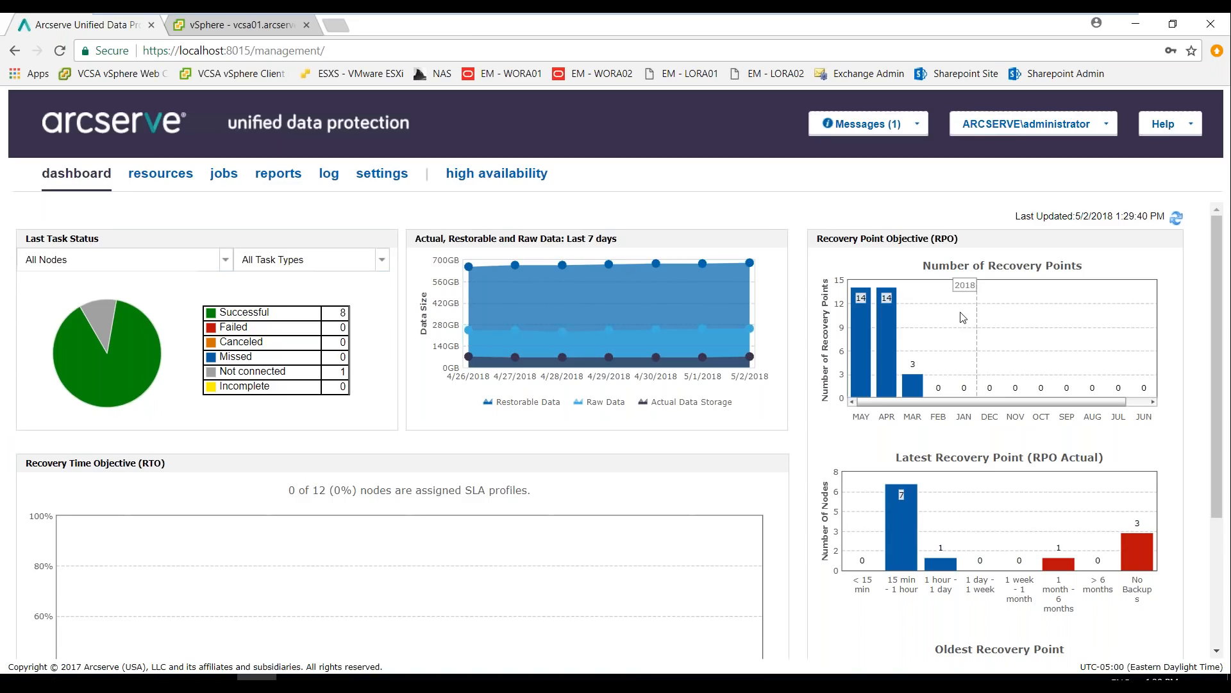
mouse_move(1138, 559)
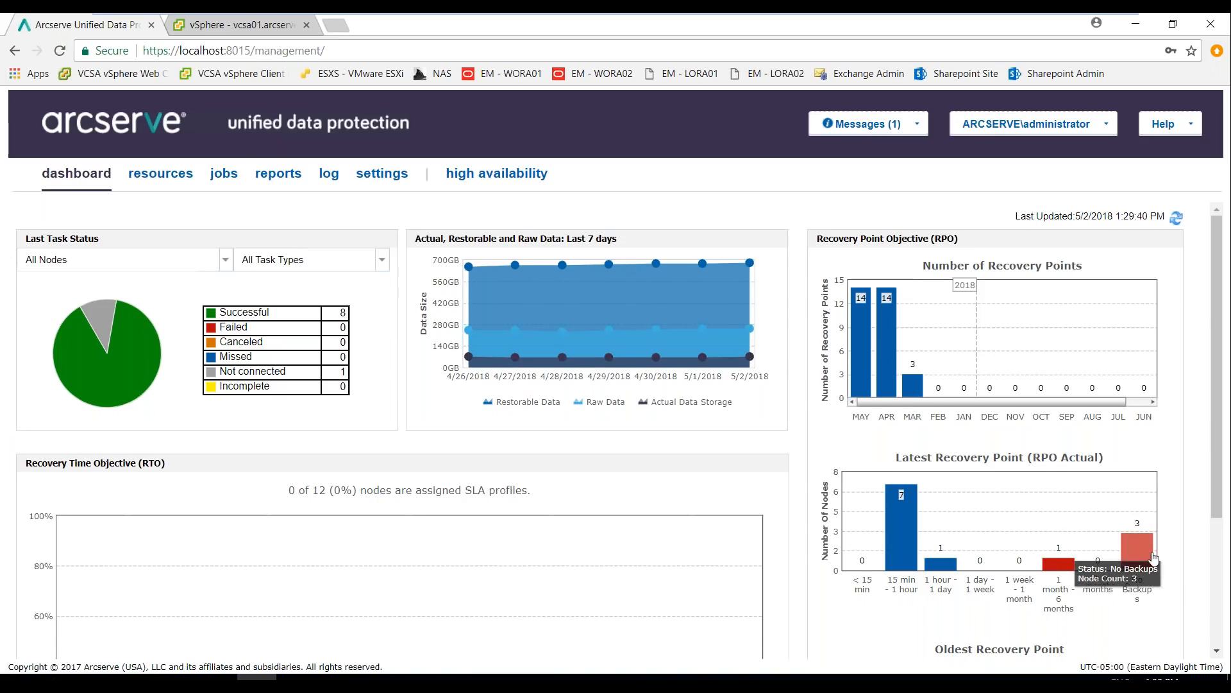
scroll(1153, 557, "down", 1)
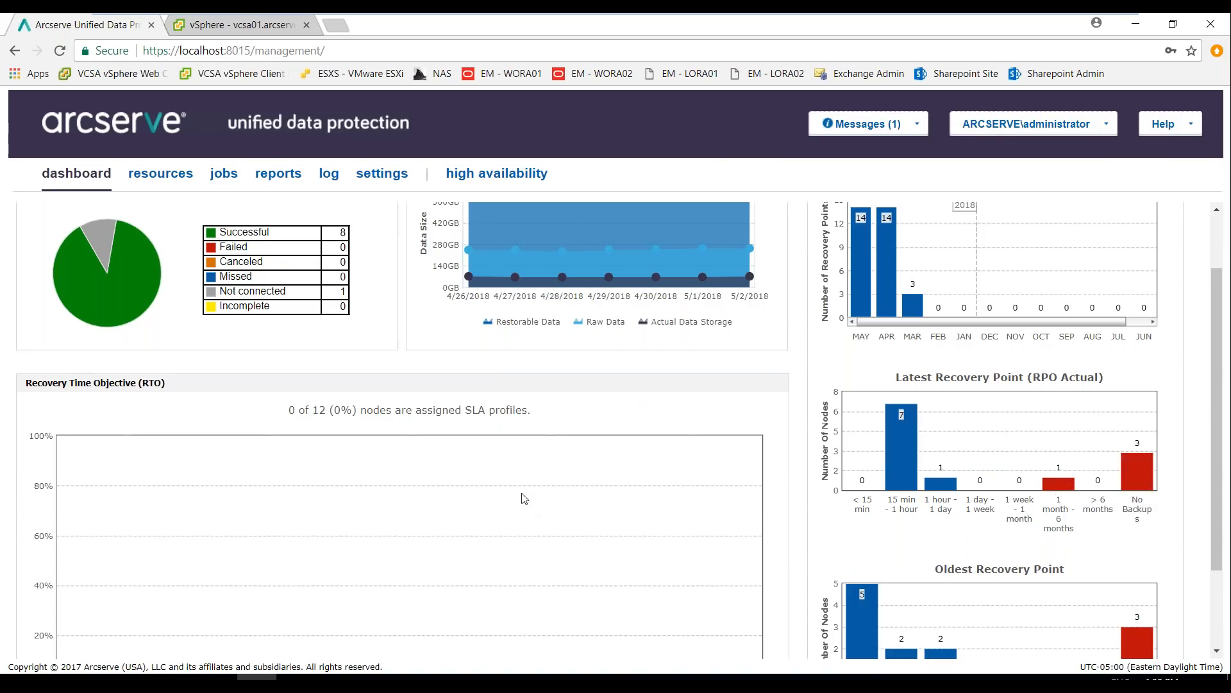
scroll(520, 499, "up", 2)
Open the Physical DC Backup w/Replication plan from all plans and review its backup task's source, destination and schedule
left_click(169, 178)
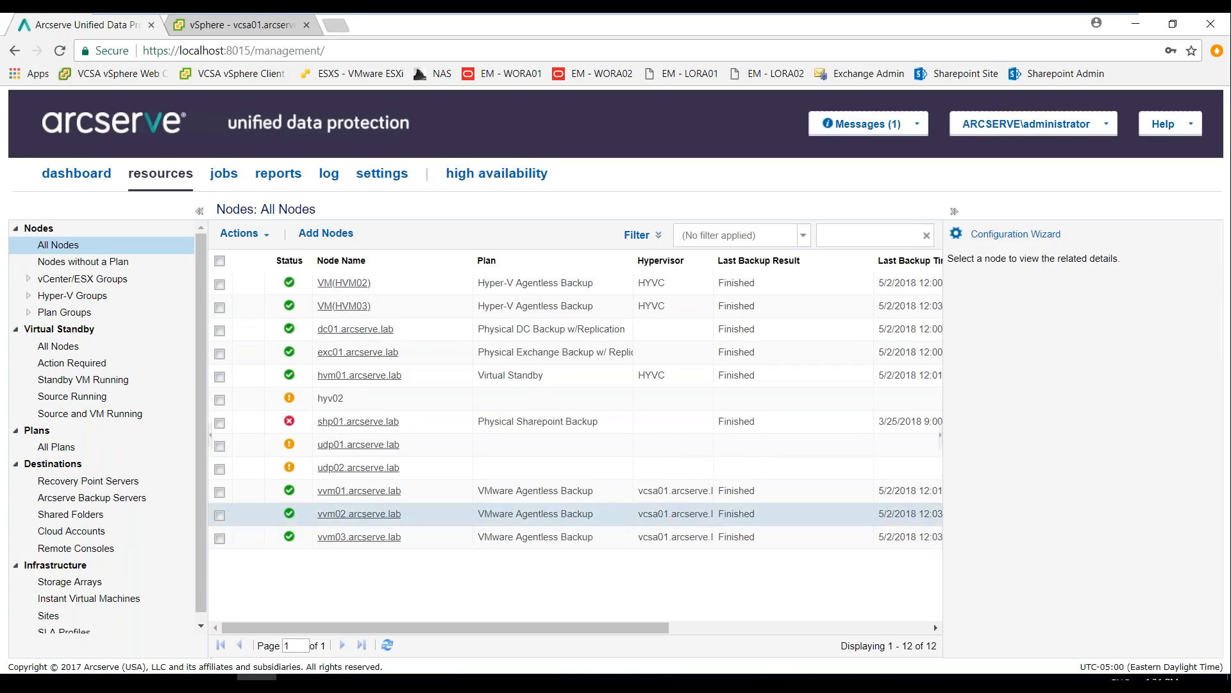
left_click(74, 449)
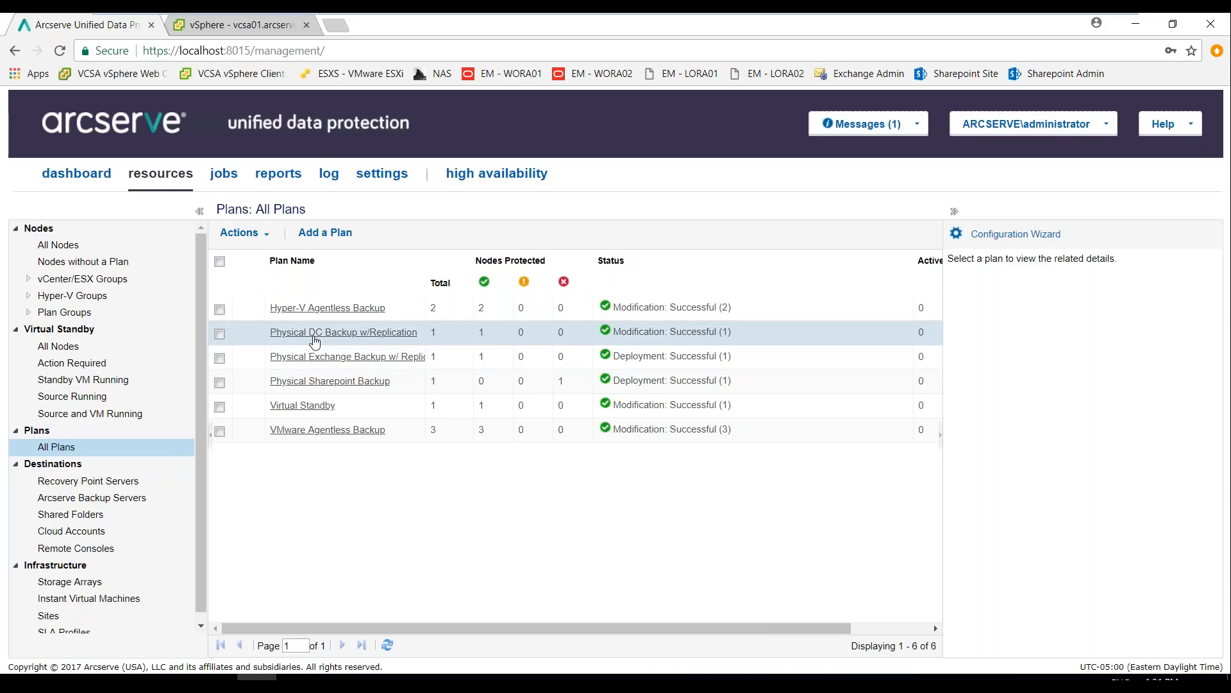
left_click(332, 338)
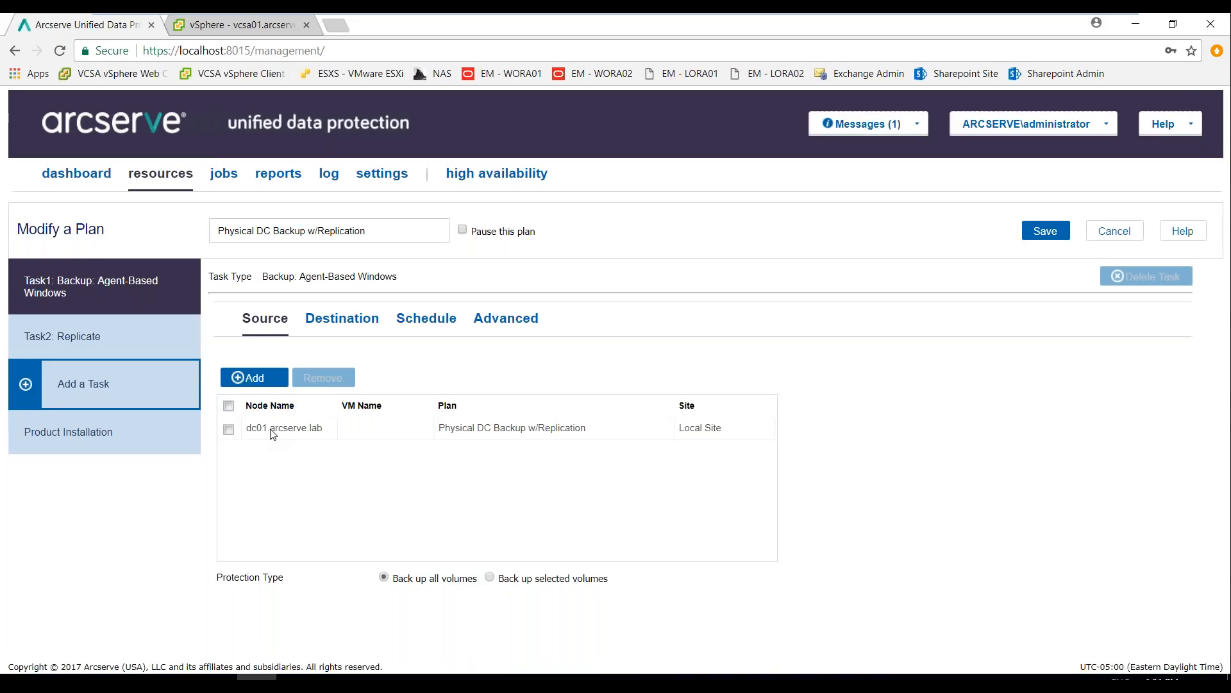
left_click(330, 333)
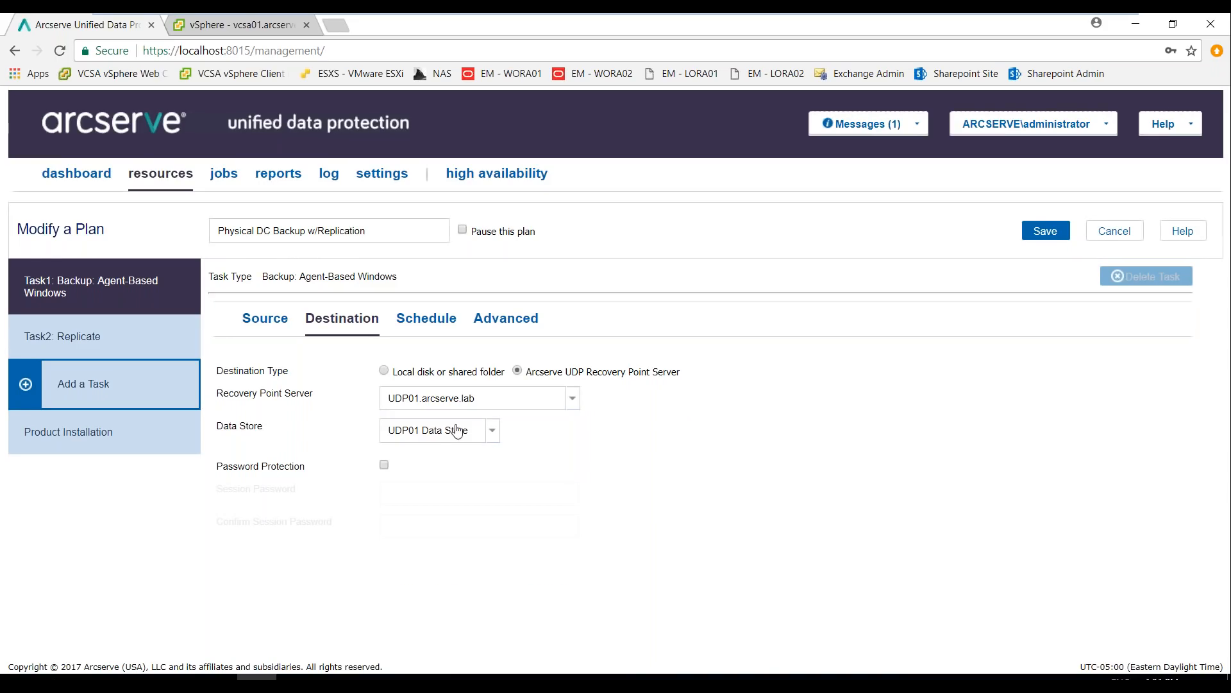
left_click(427, 322)
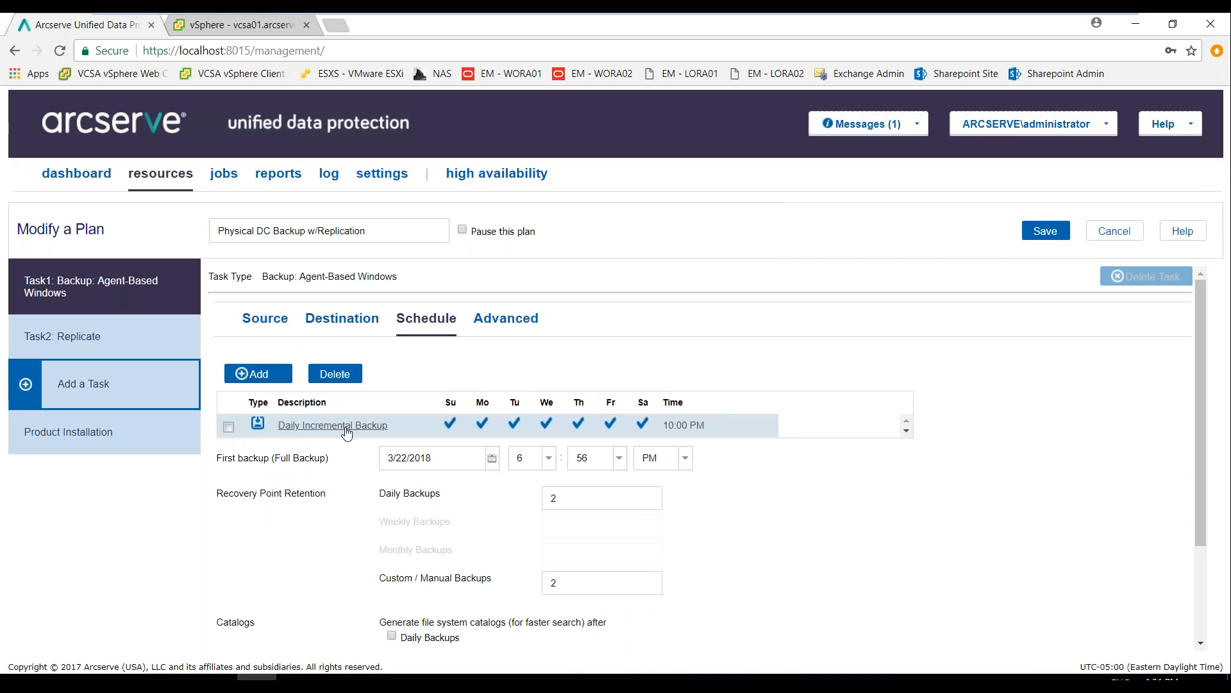
Examine the schedule frequencies and backup types offered for a new backup schedule, and close it without saving
left_click(260, 374)
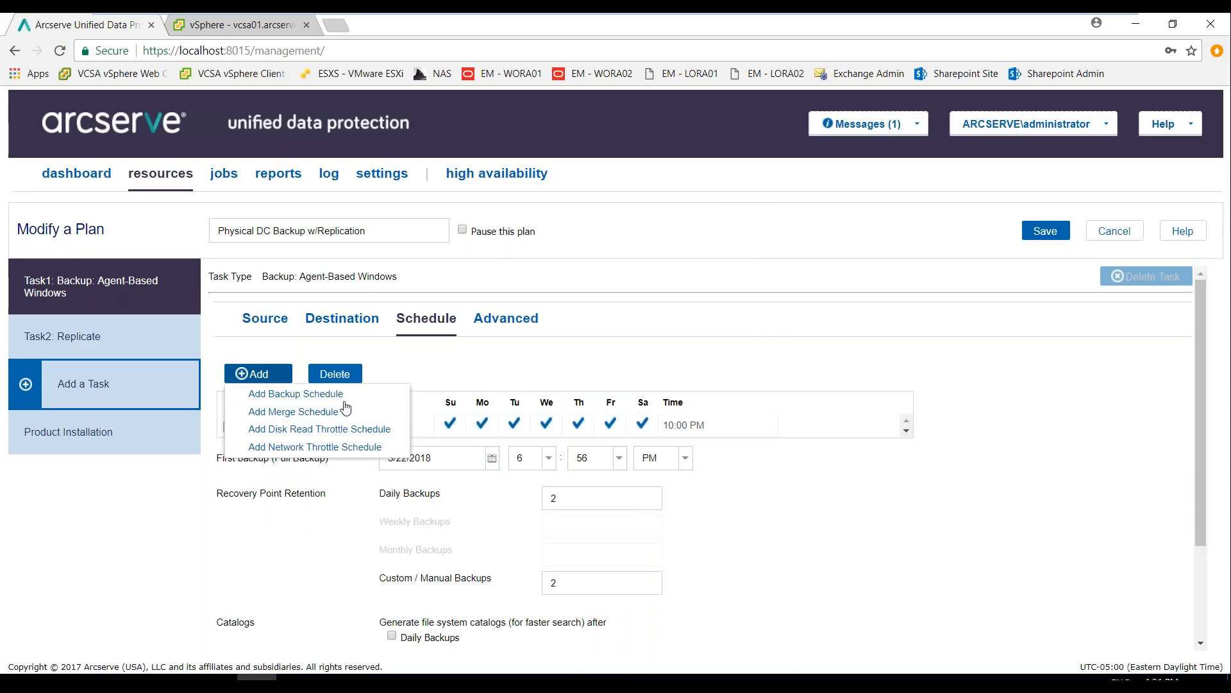
left_click(310, 394)
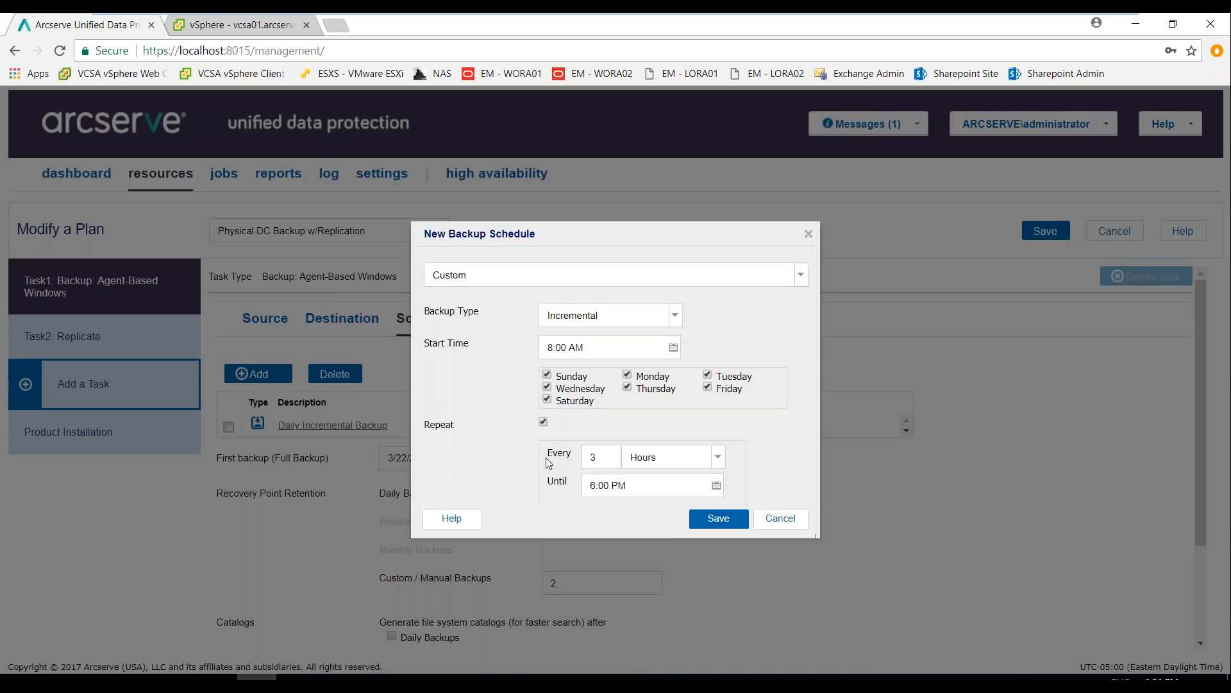
left_click(800, 276)
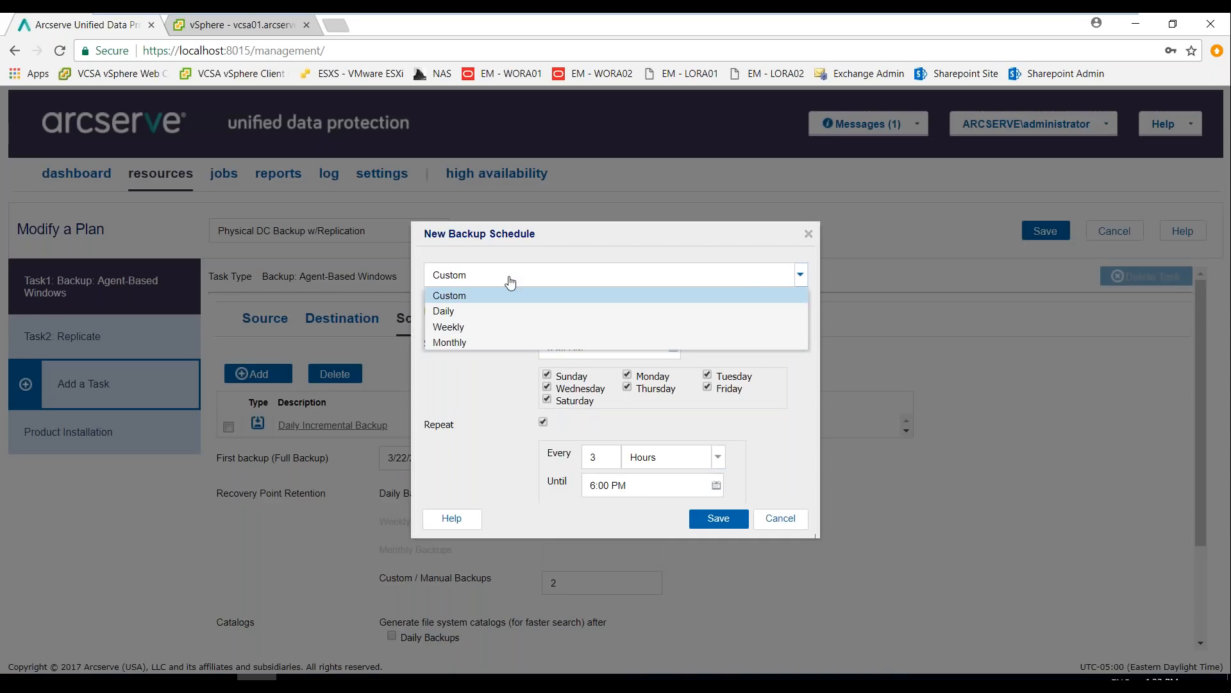
left_click(780, 465)
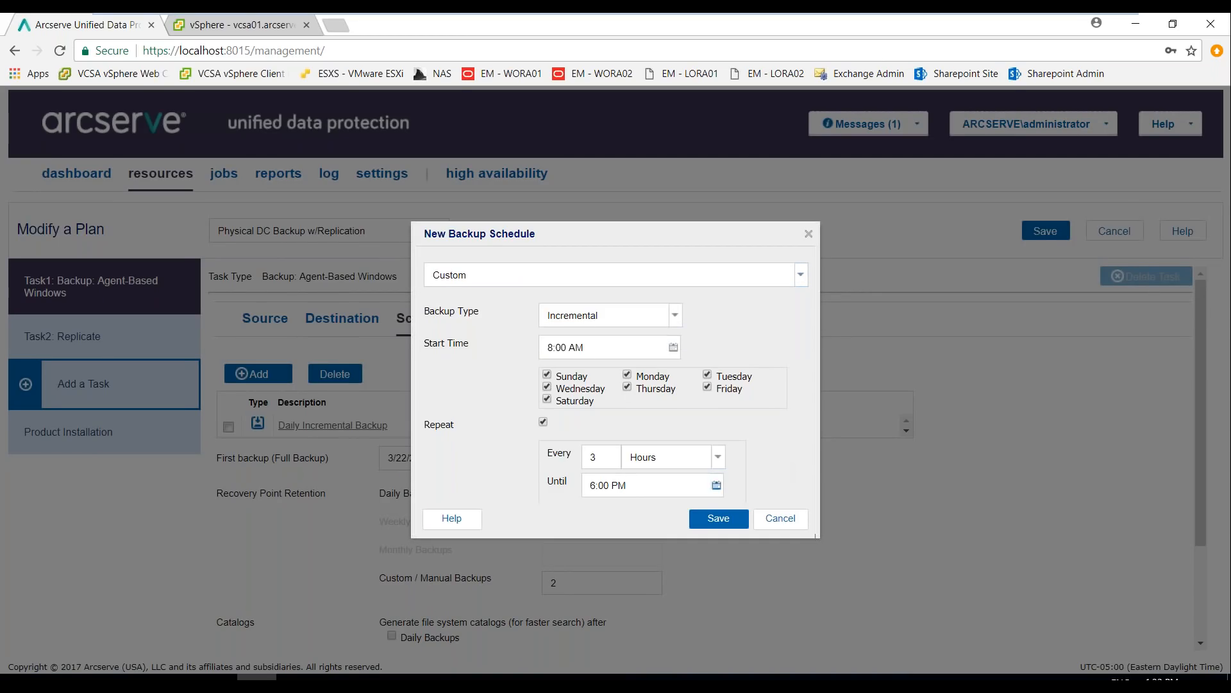
left_click(675, 327)
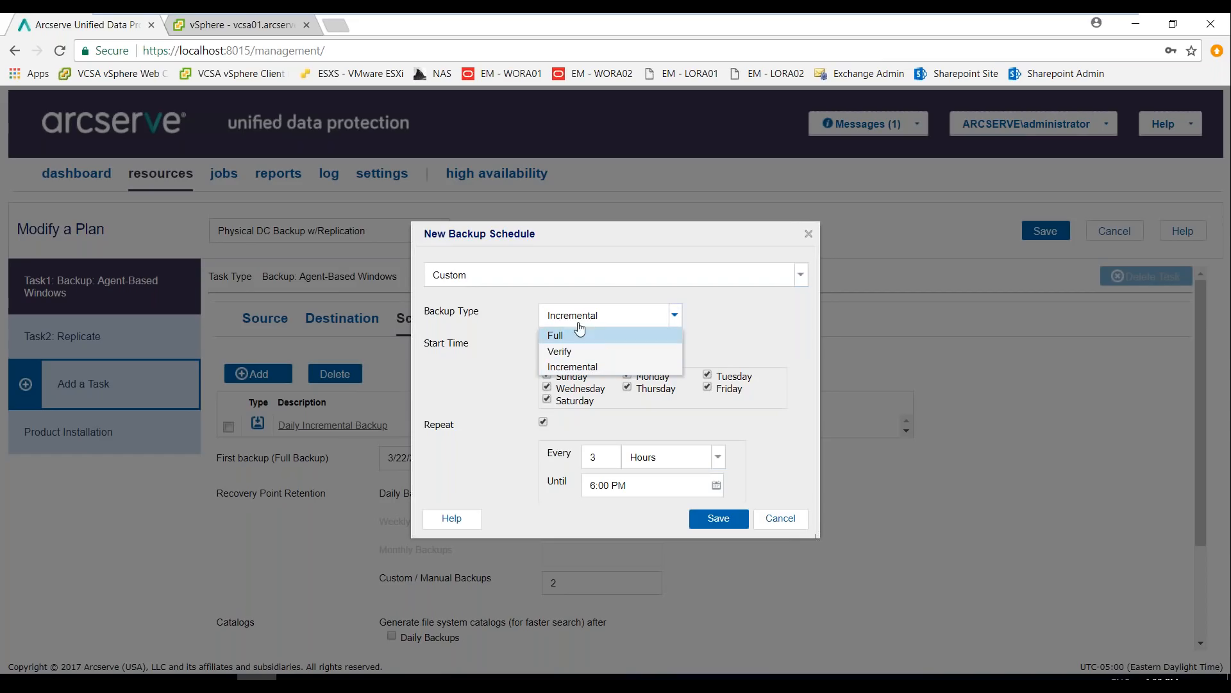
left_click(789, 342)
left_click(781, 518)
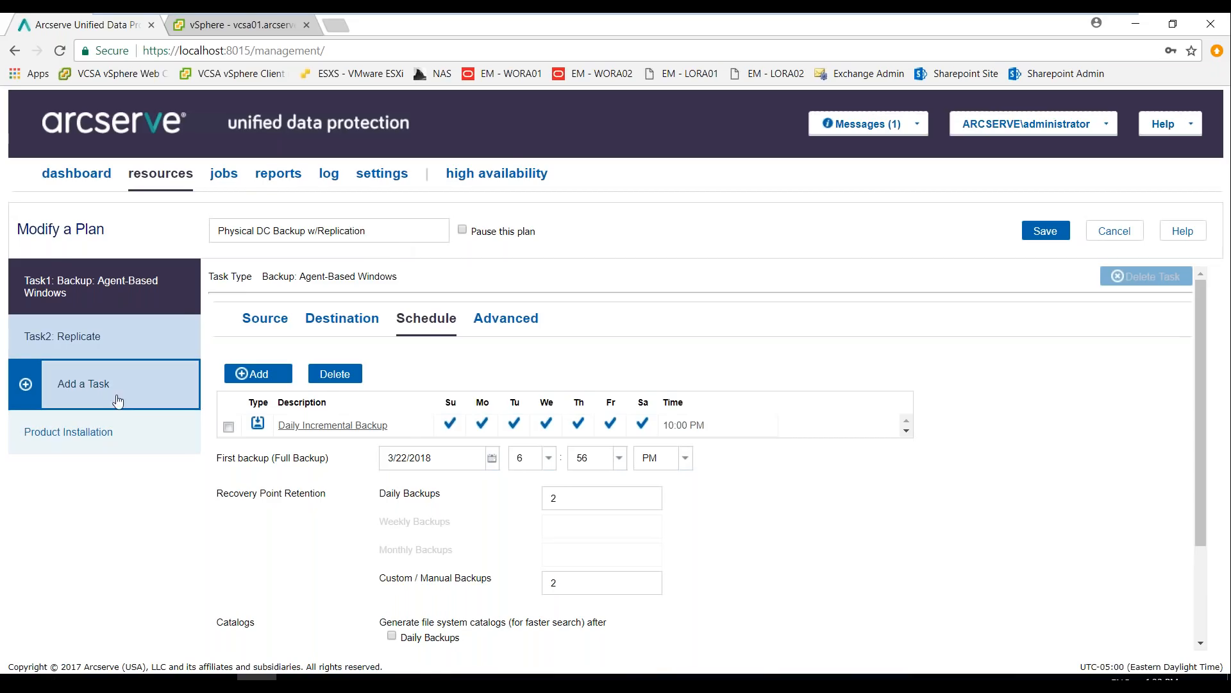
Review the plan's Replicate task, covering its destination, retention schedule, email alert settings and the schedule types that can be added
left_click(105, 339)
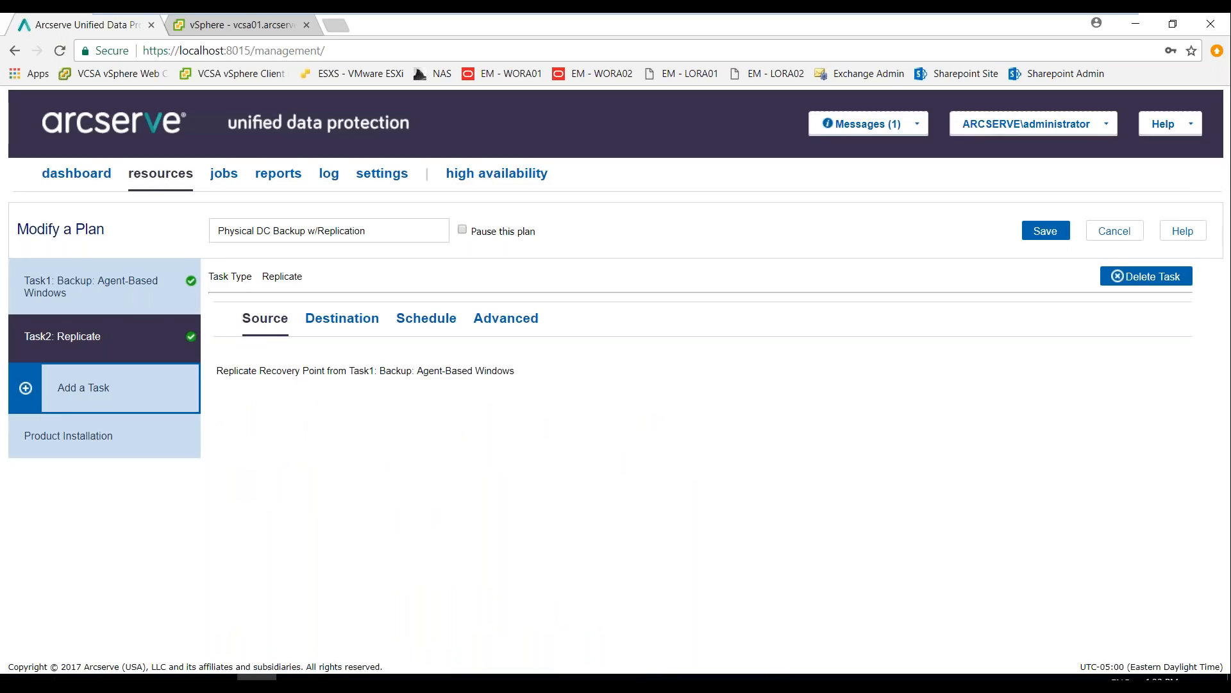
left_click(332, 322)
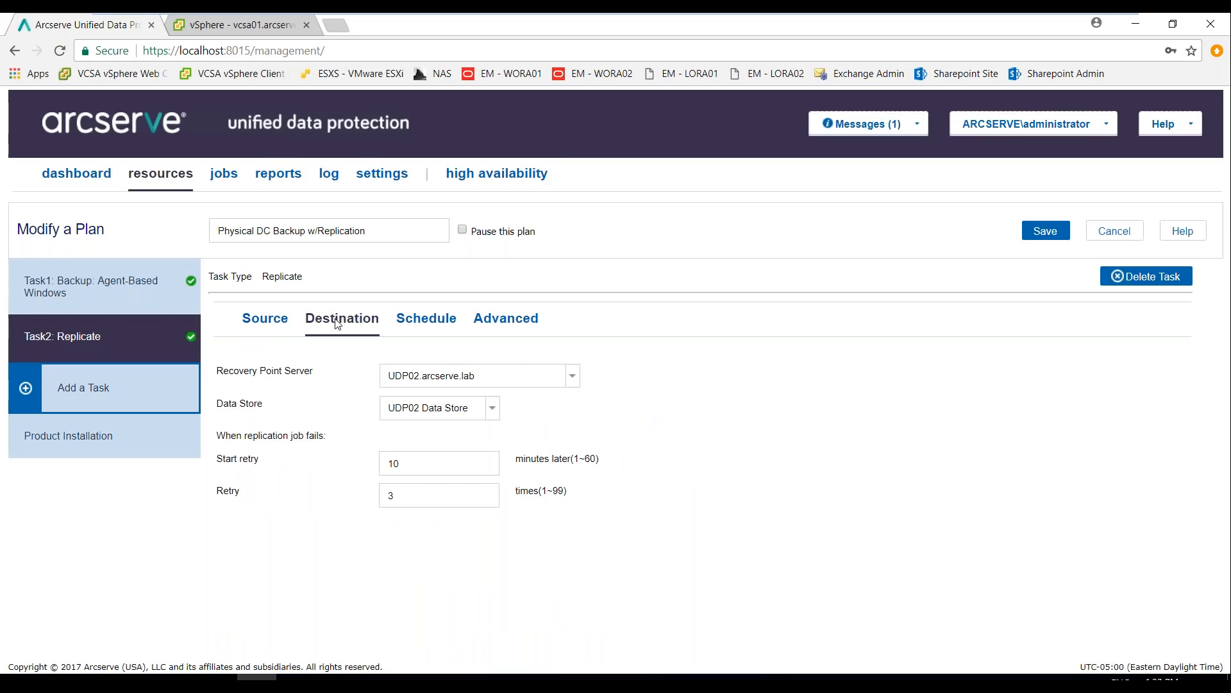
left_click(408, 321)
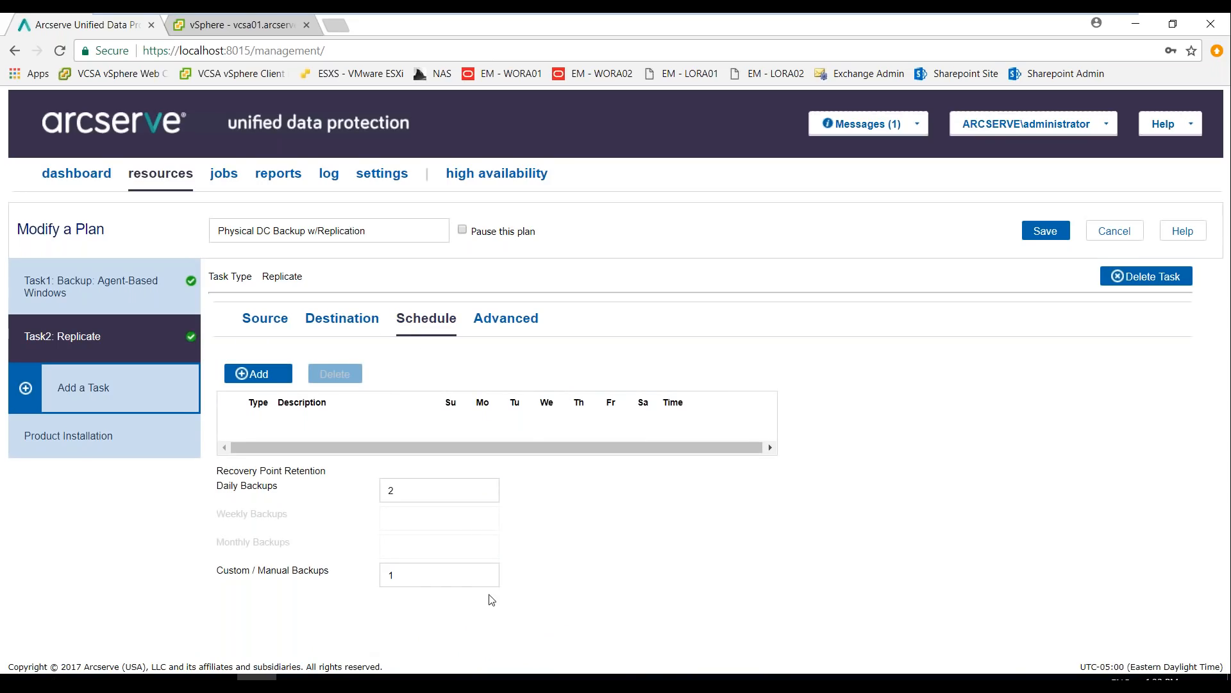
left_click(505, 328)
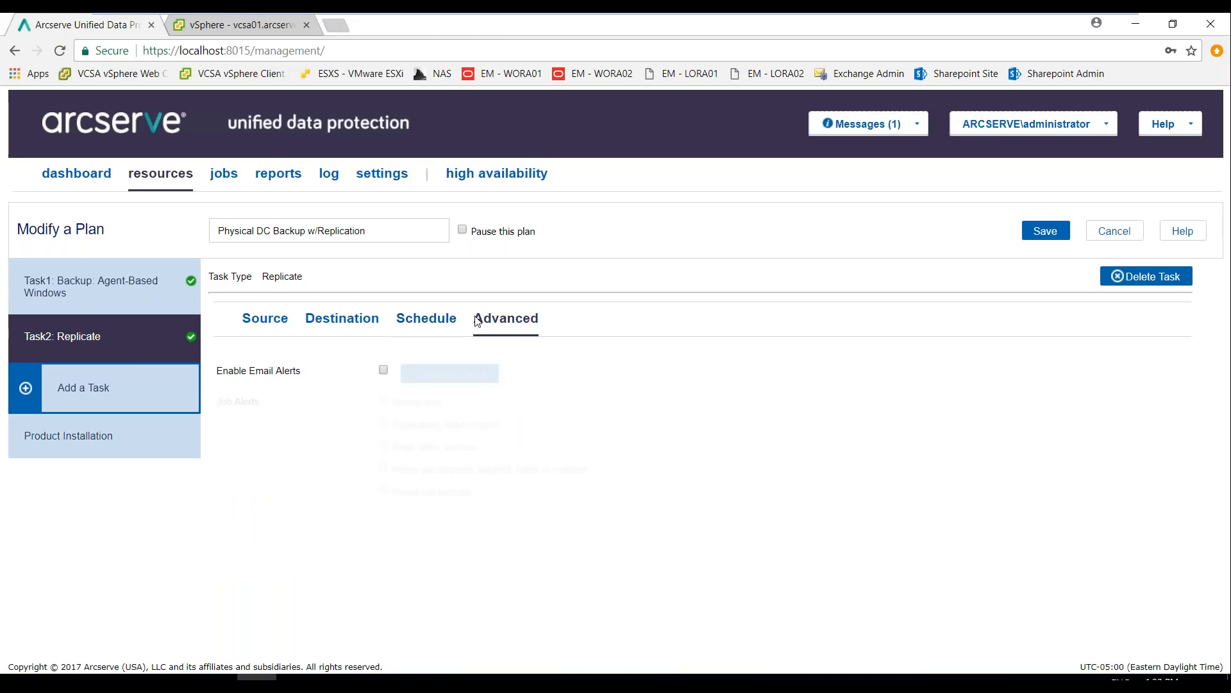
left_click(427, 318)
left_click(263, 379)
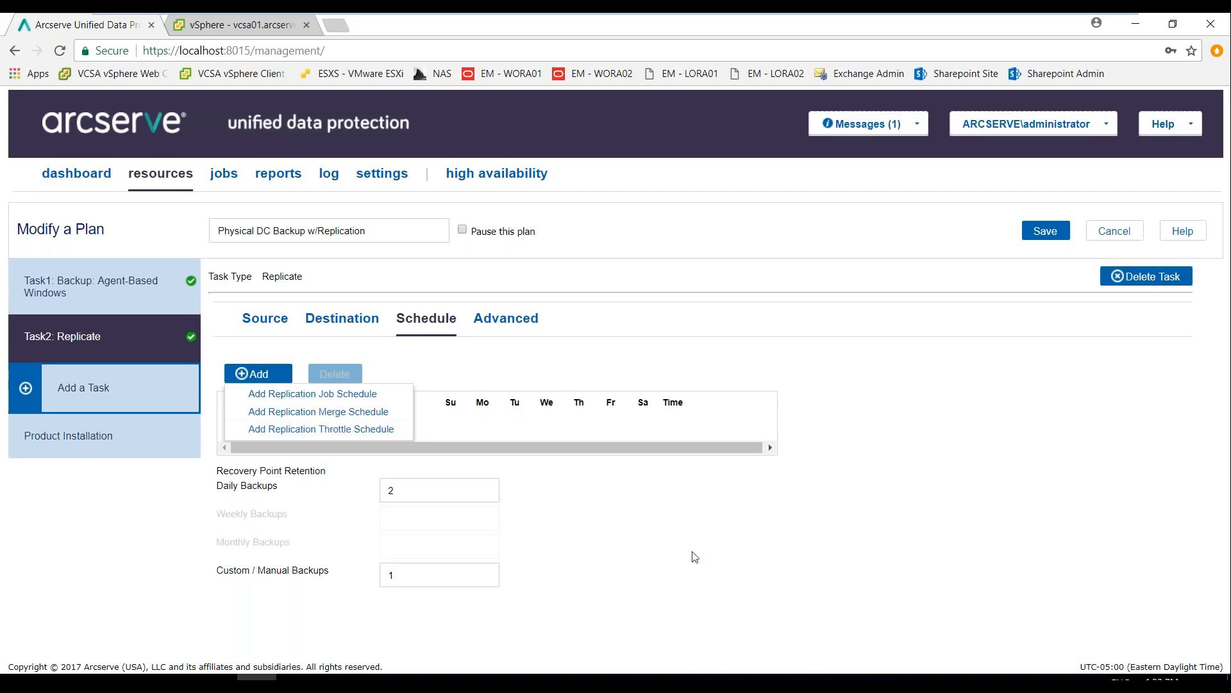
left_click(725, 604)
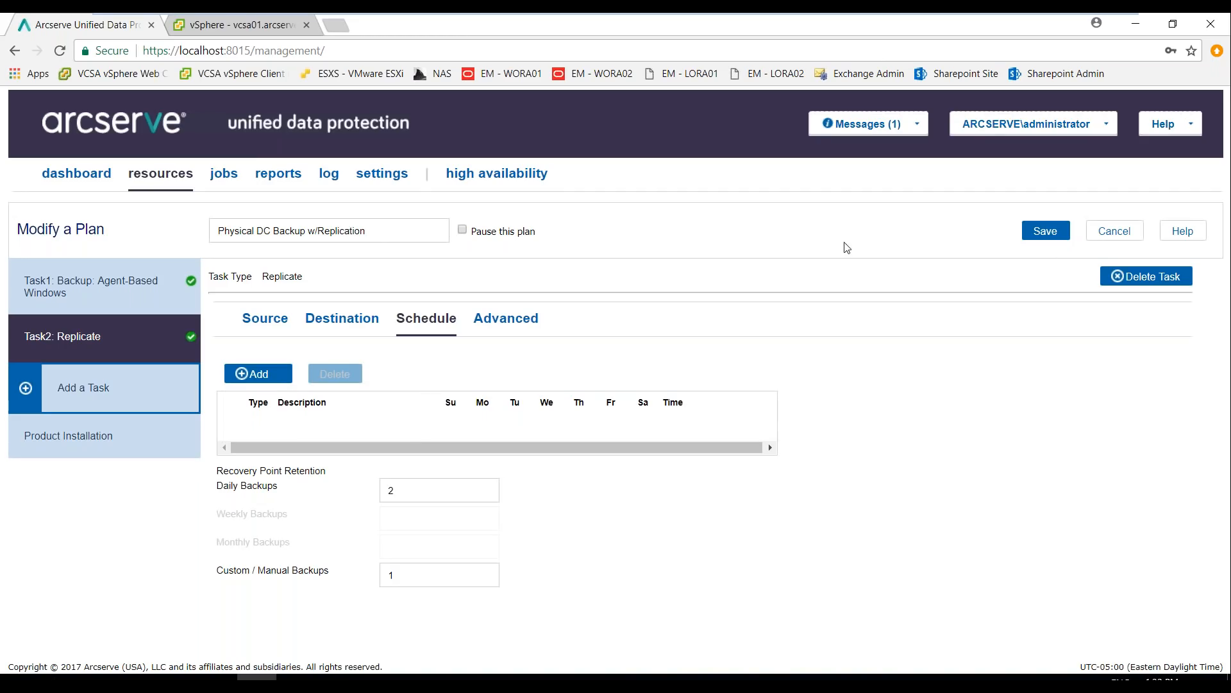
Check which task types a third task in the plan could use, and leave the plan without saving
left_click(124, 401)
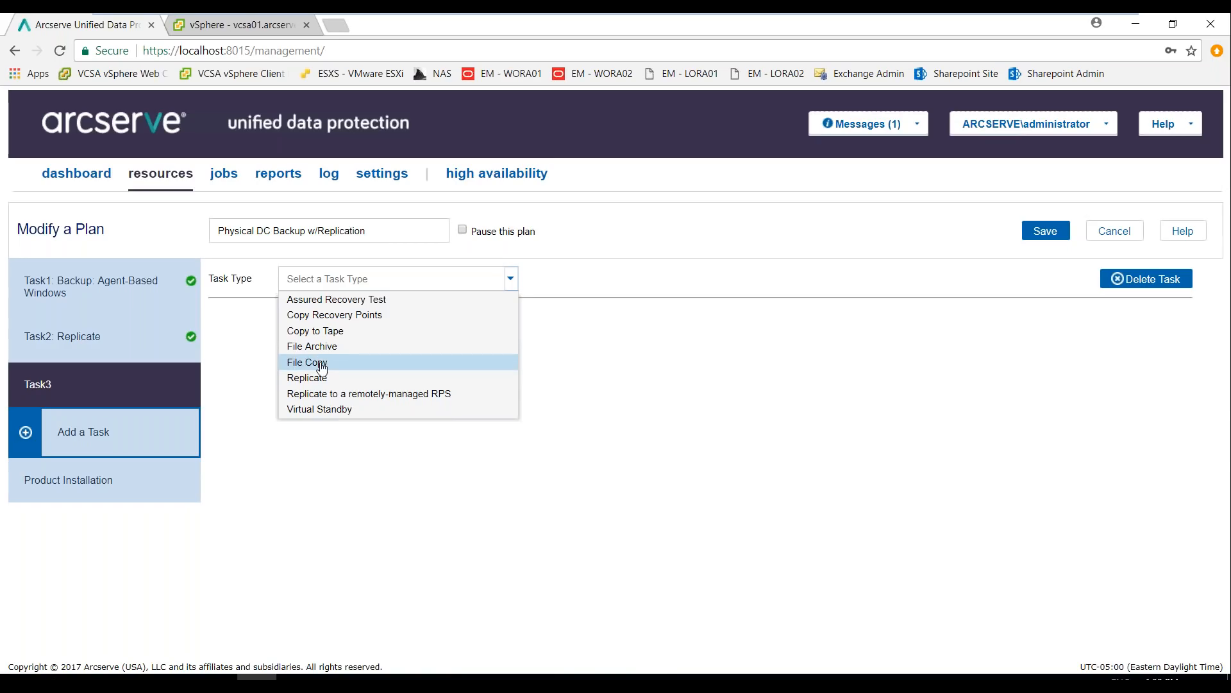
left_click(522, 506)
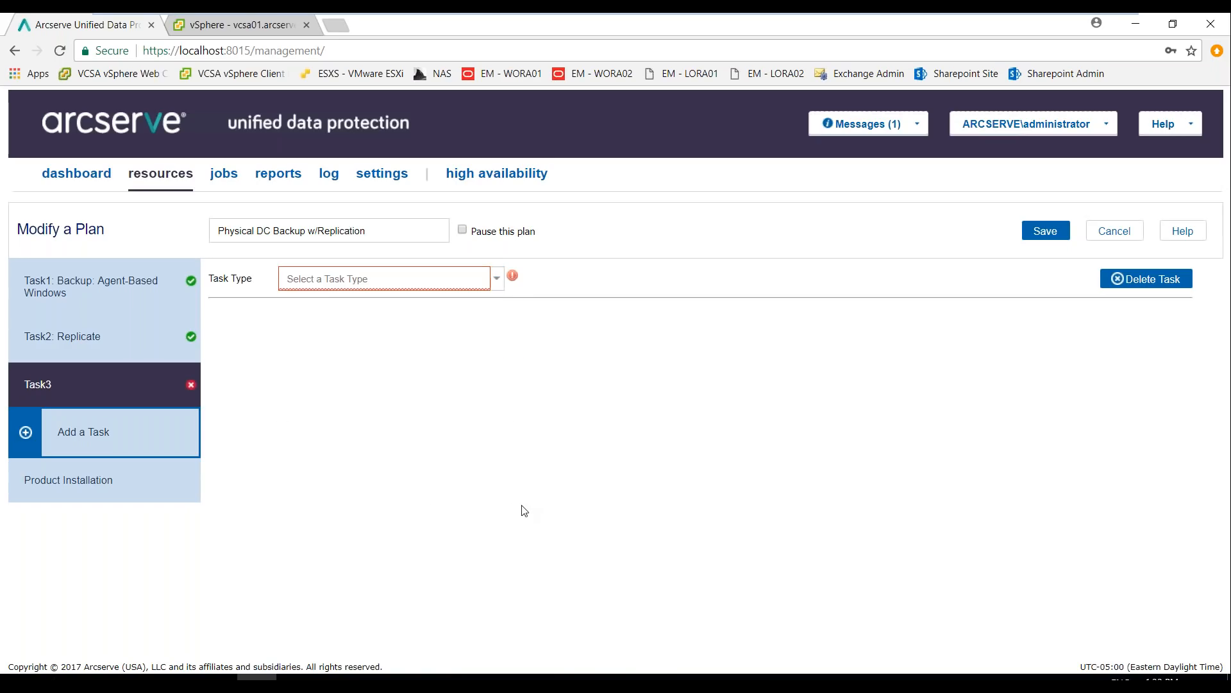
left_click(1115, 231)
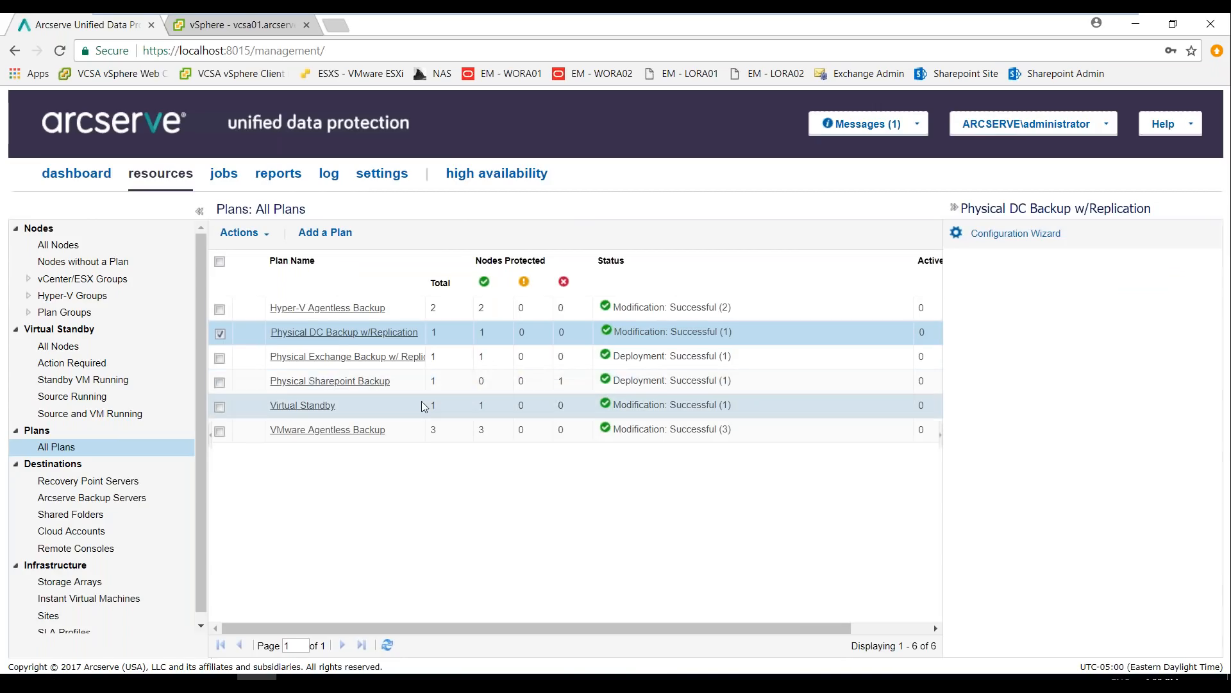
Inspect the Standby VM snapshots of node hvm01.arcserve.lab, selecting the 5/2/2018 12:01:48 PM snapshot, and close without powering on
left_click(63, 246)
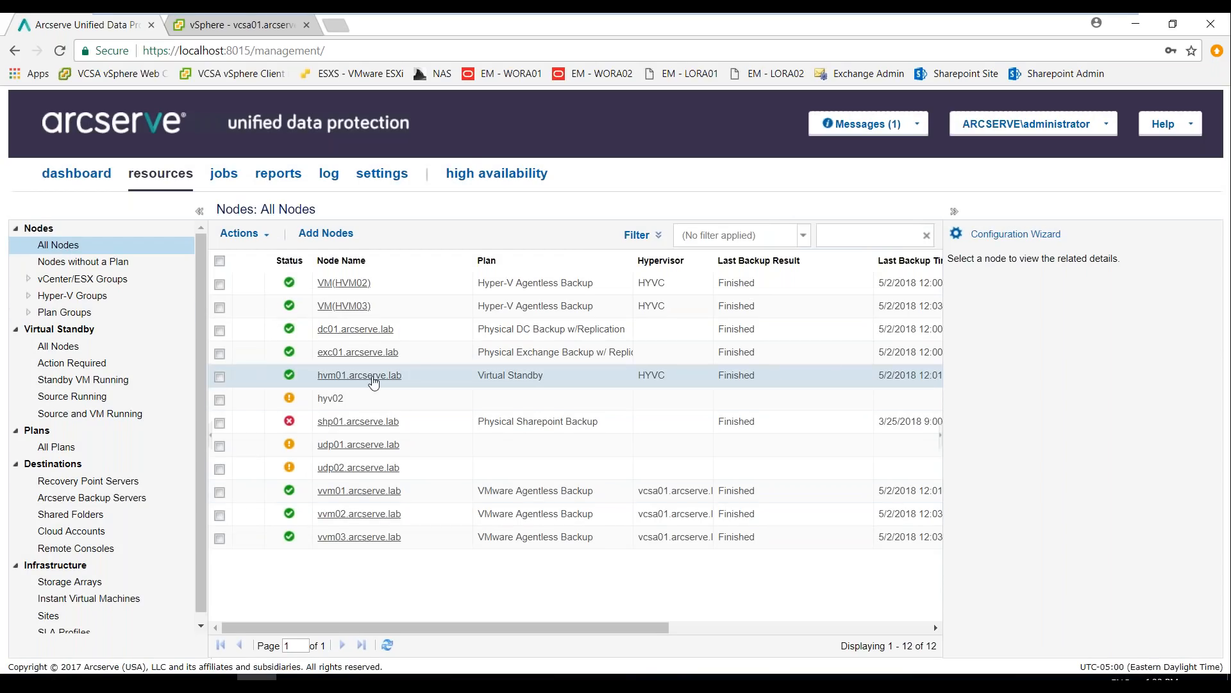
left_click(371, 377)
right_click(372, 377)
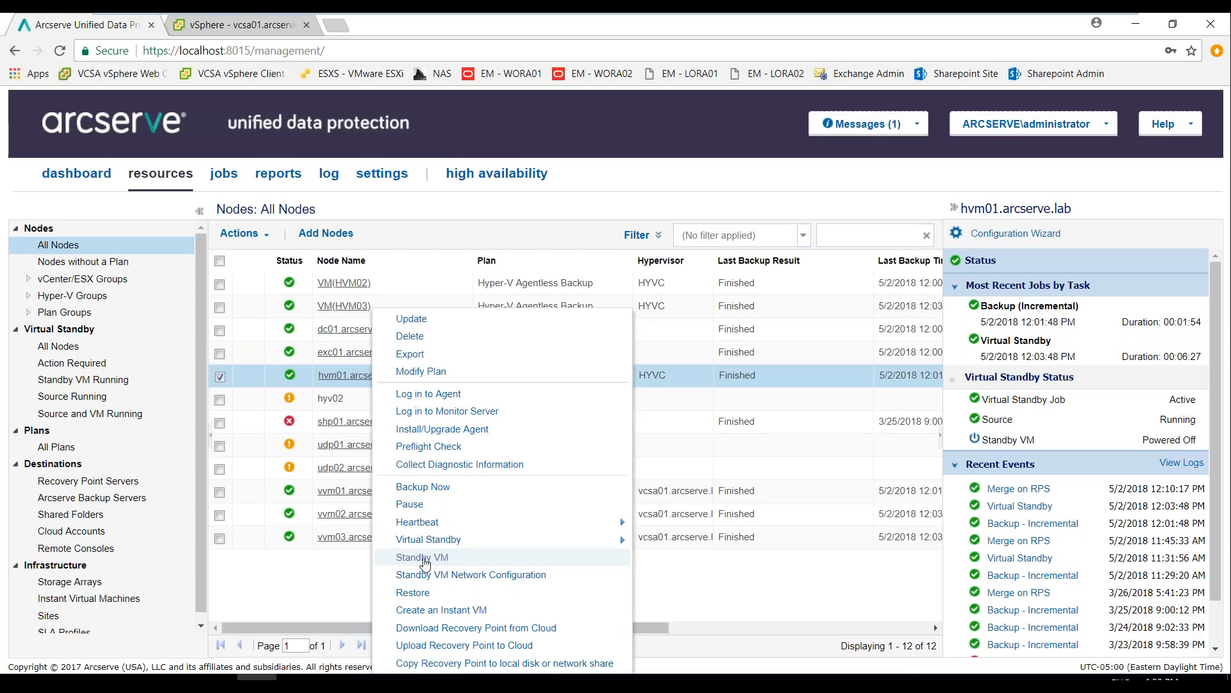
left_click(423, 557)
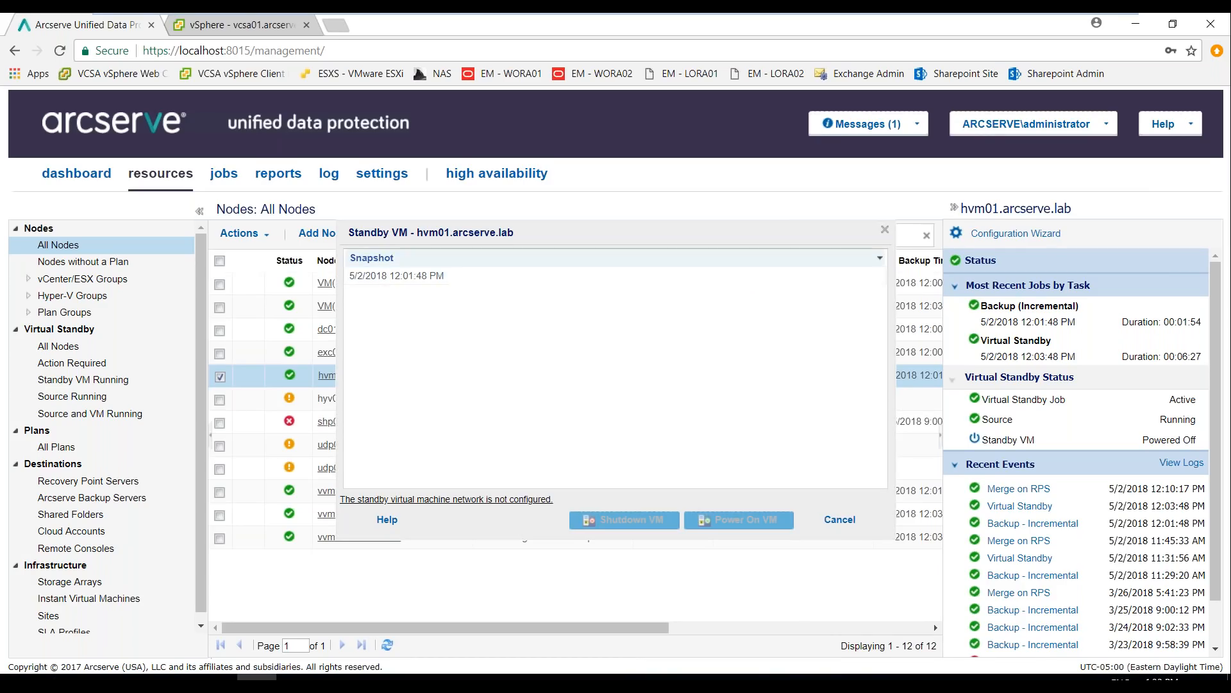
left_click(392, 277)
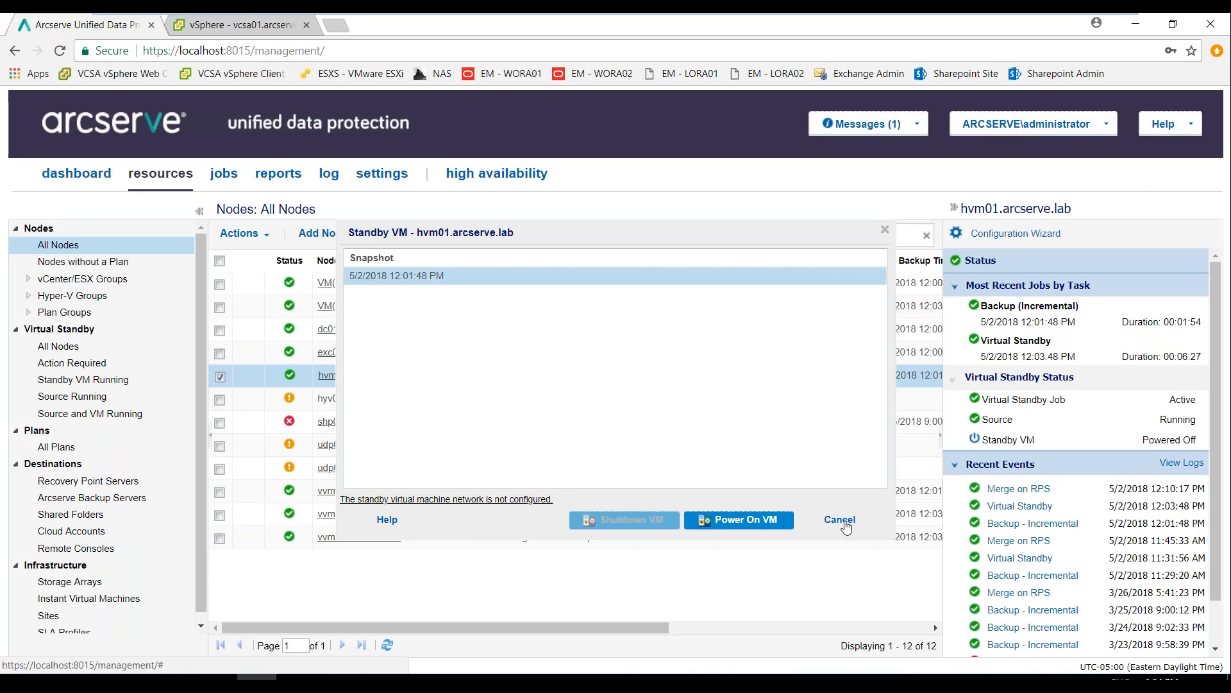
left_click(845, 521)
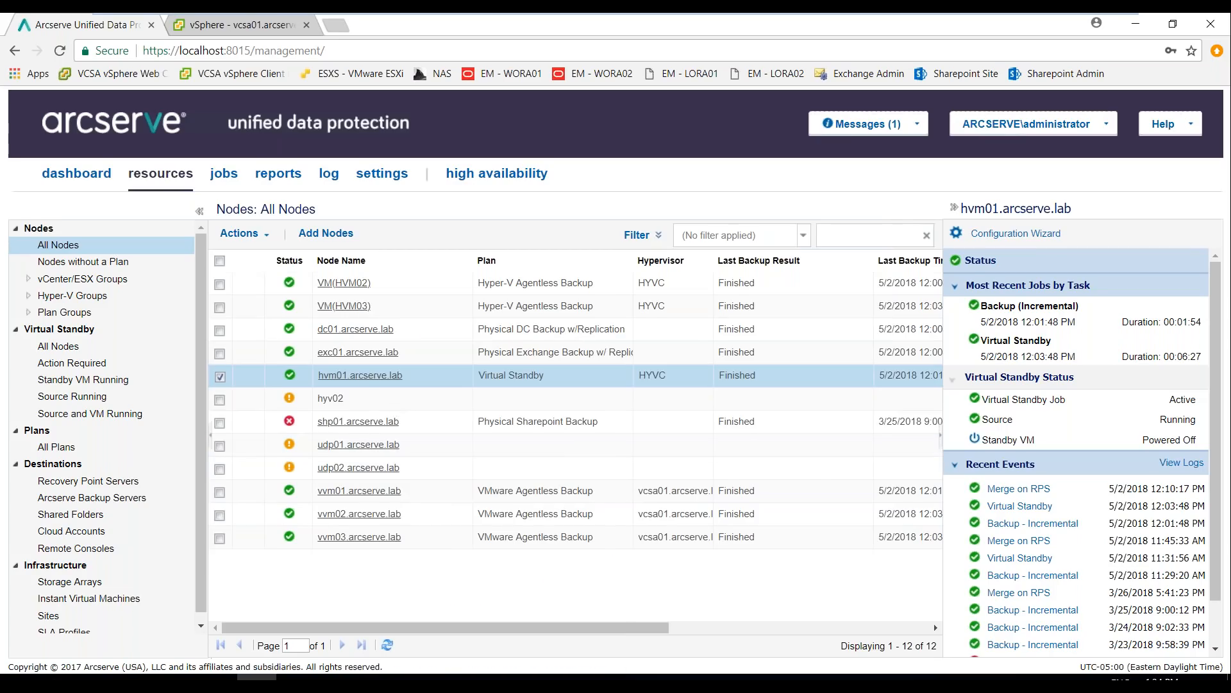
Start creating an Instant VM from node vvm02.arcserve.lab and select the 5/1/2018 10:00:41 PM recovery point from the last 30 days
right_click(345, 547)
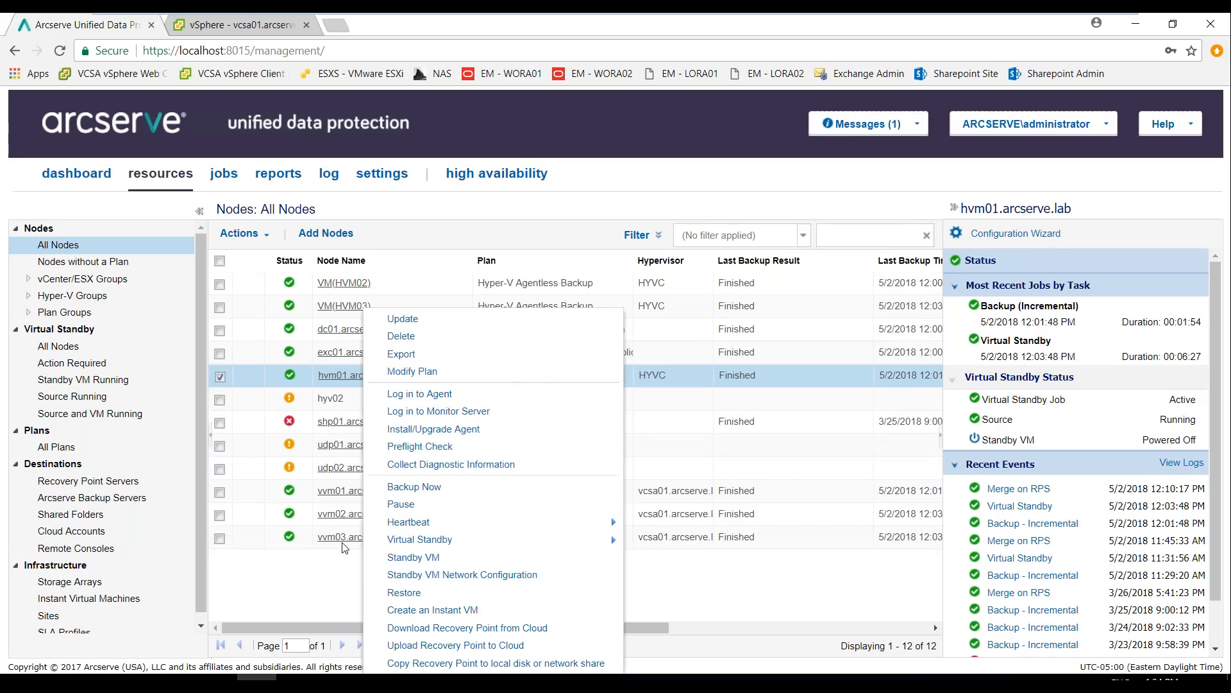
right_click(346, 516)
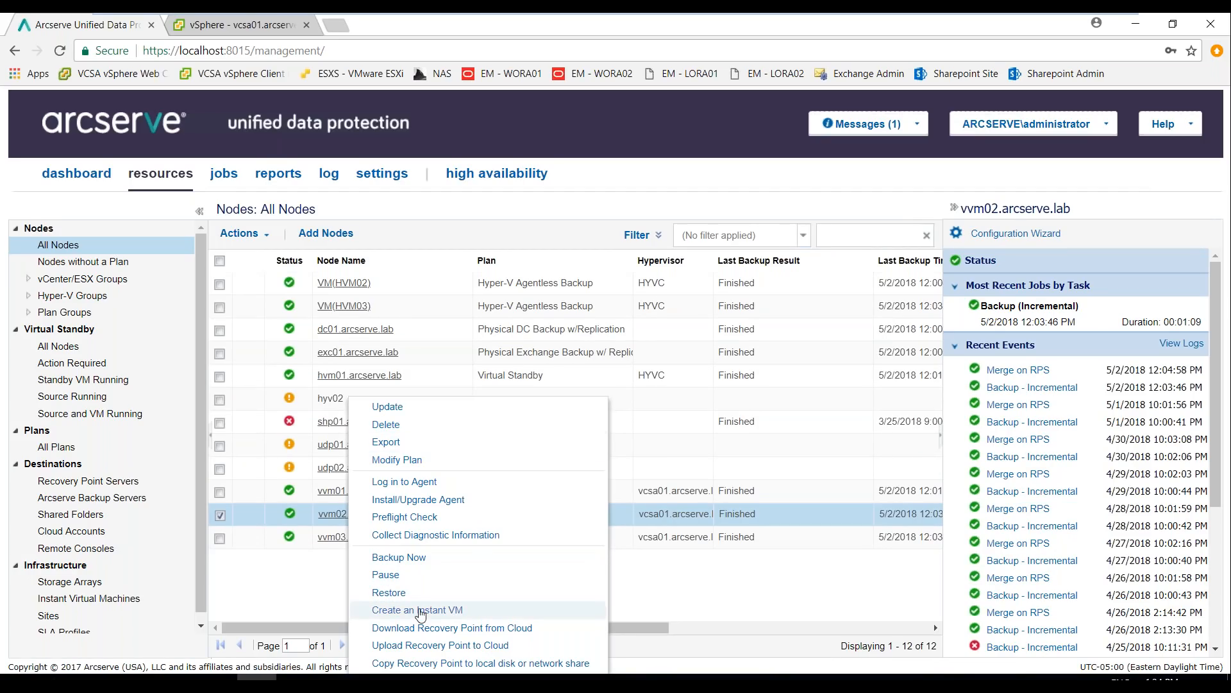
left_click(419, 611)
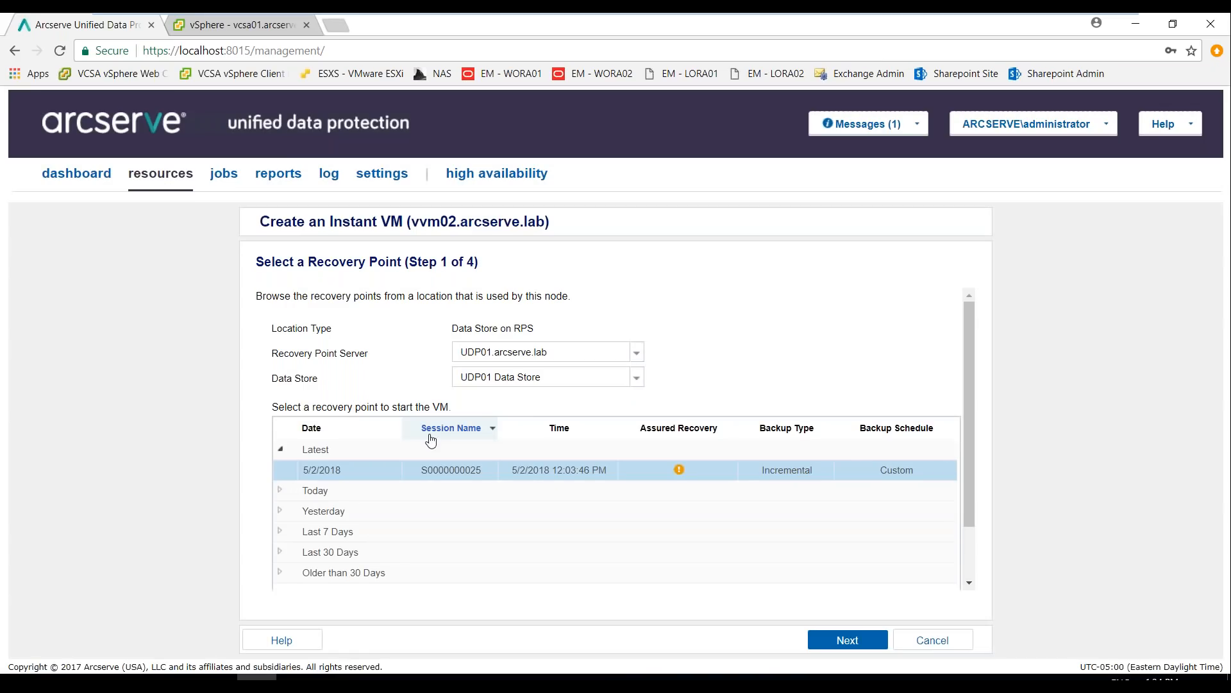
left_click(280, 552)
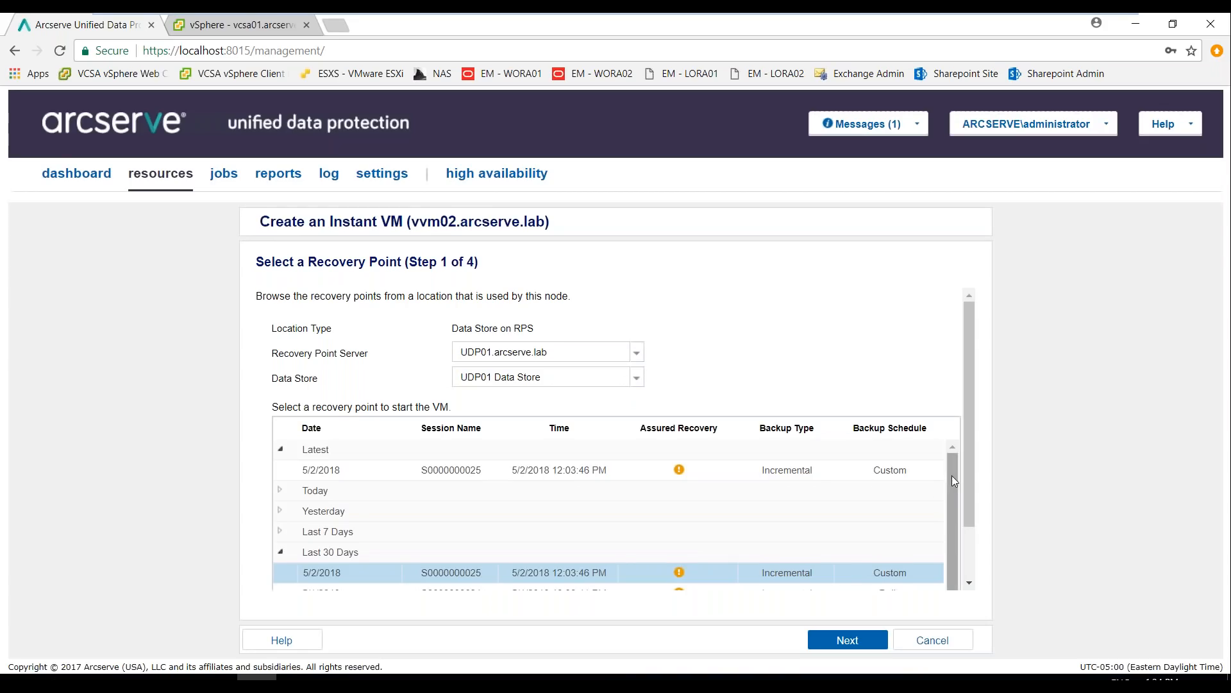
left_click_drag(952, 476, 949, 496)
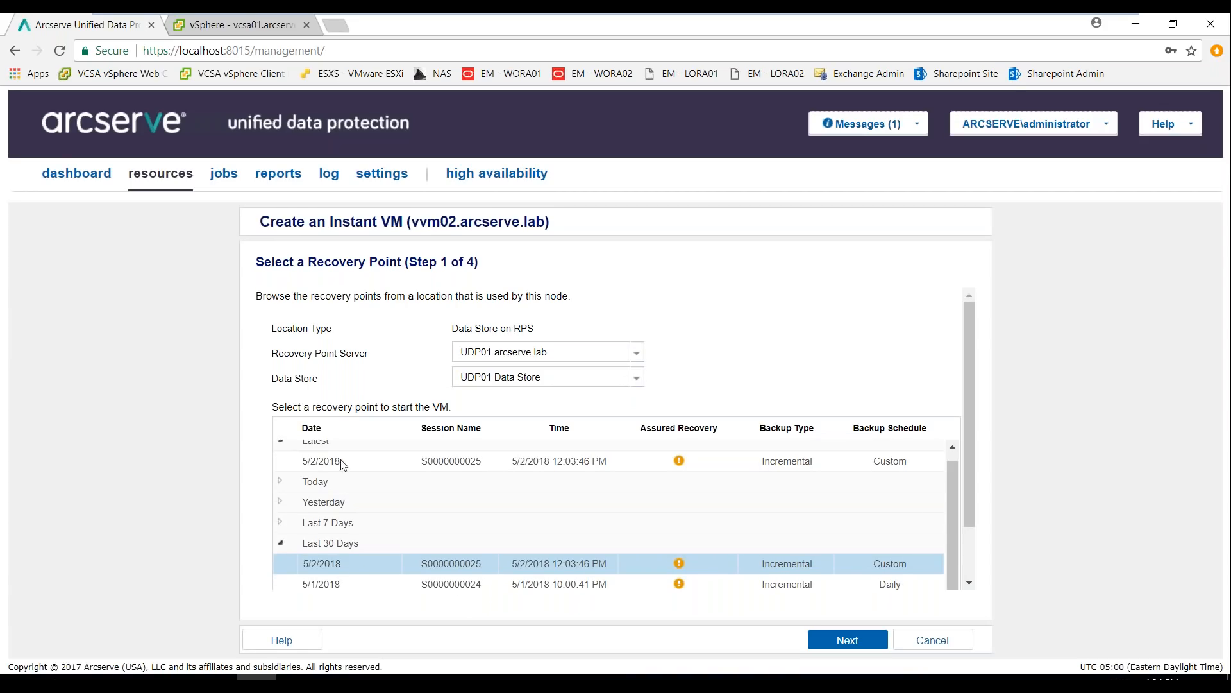
left_click(450, 584)
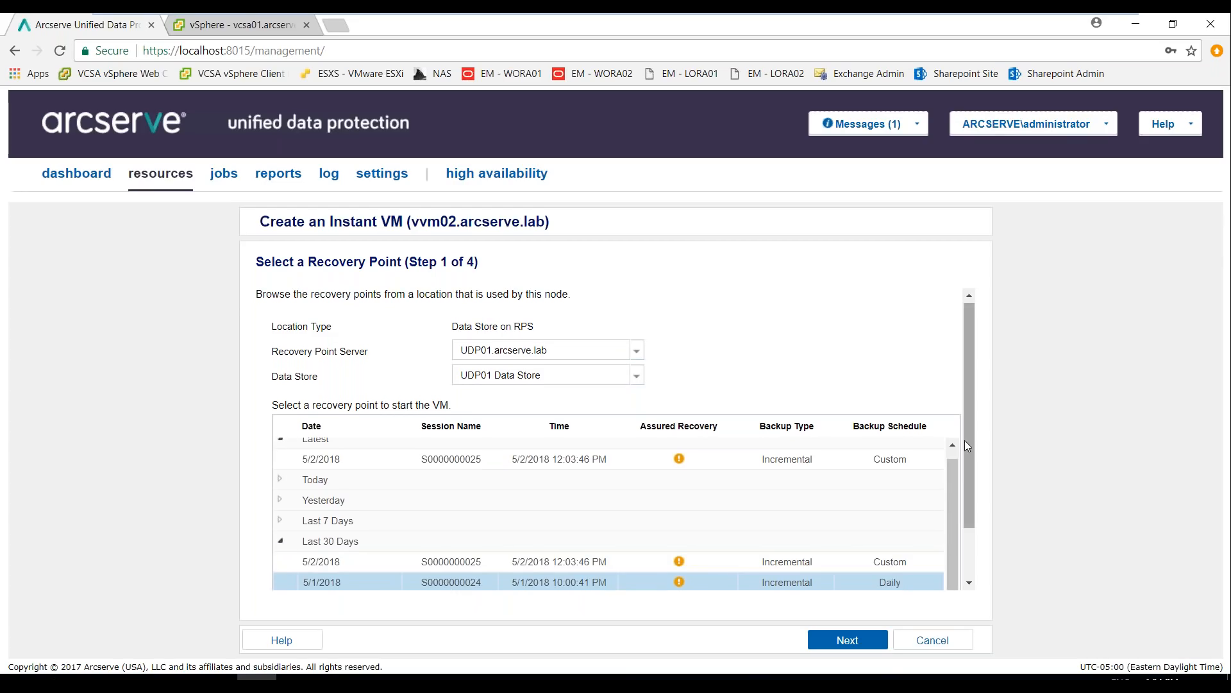
left_click_drag(970, 437, 971, 505)
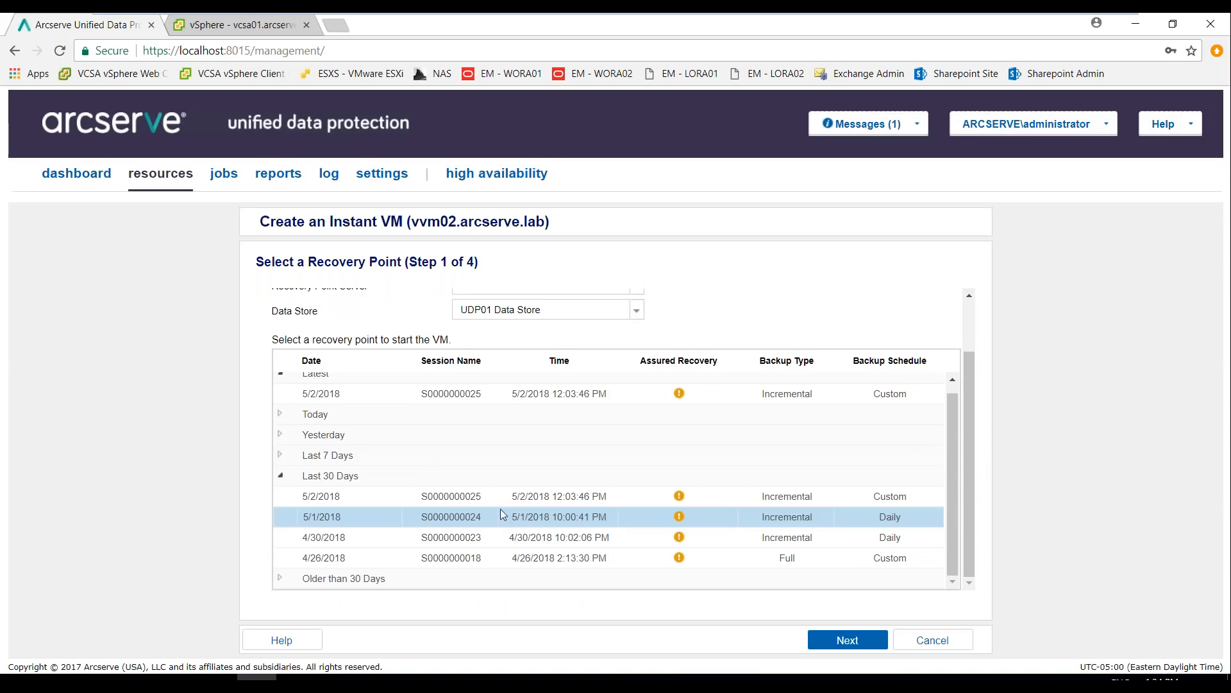
Place the Instant VM on host esxi01.arcserve.lab in the vSphere 6.5 Cluster of vCenter server vcsa01.arcserve.lab
left_click(846, 640)
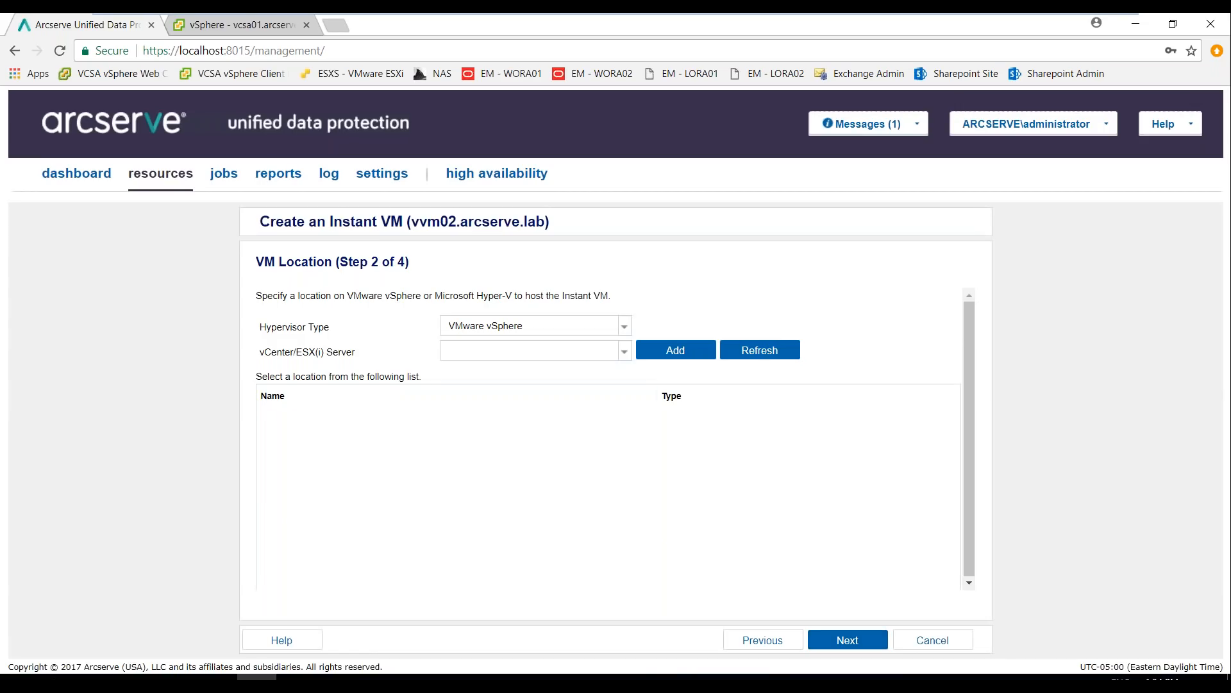
left_click(624, 352)
left_click(547, 370)
left_click(264, 417)
left_click(277, 437)
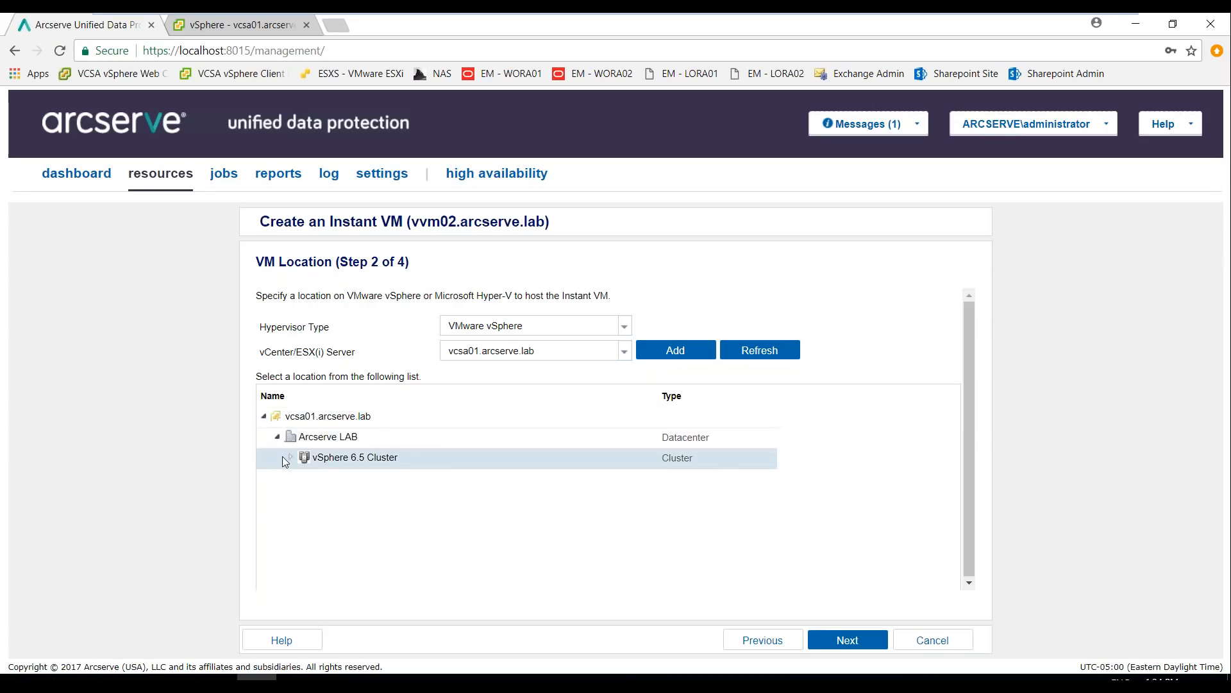
left_click(289, 457)
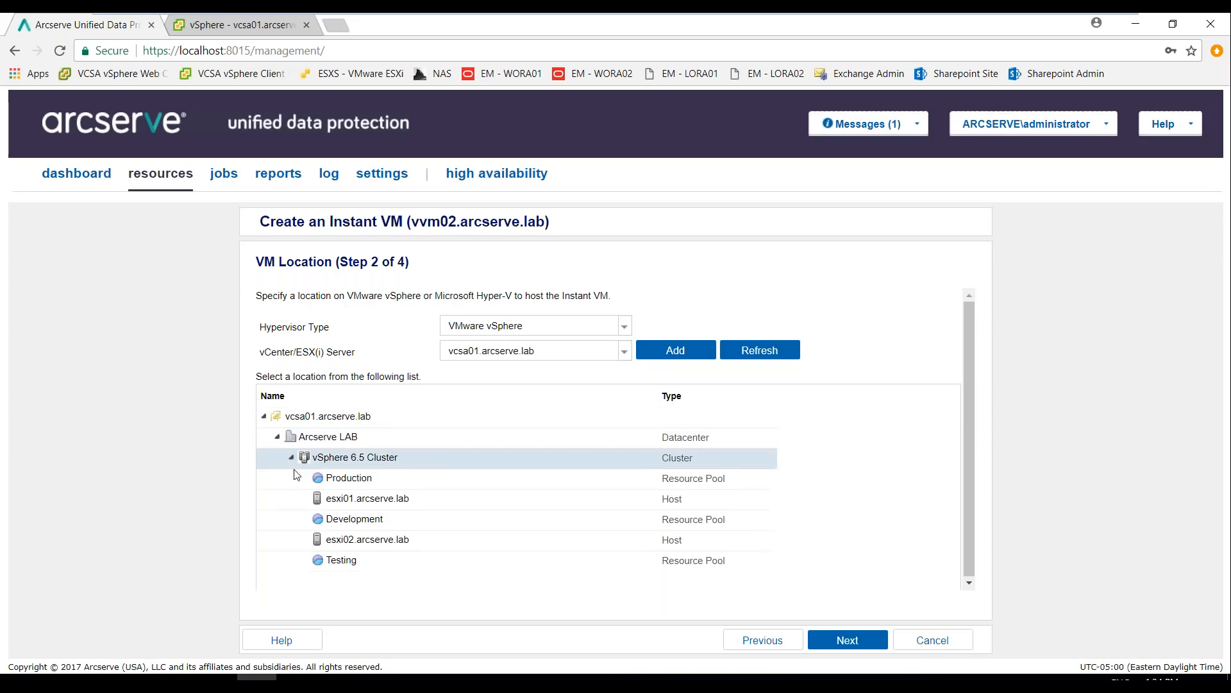
left_click(395, 500)
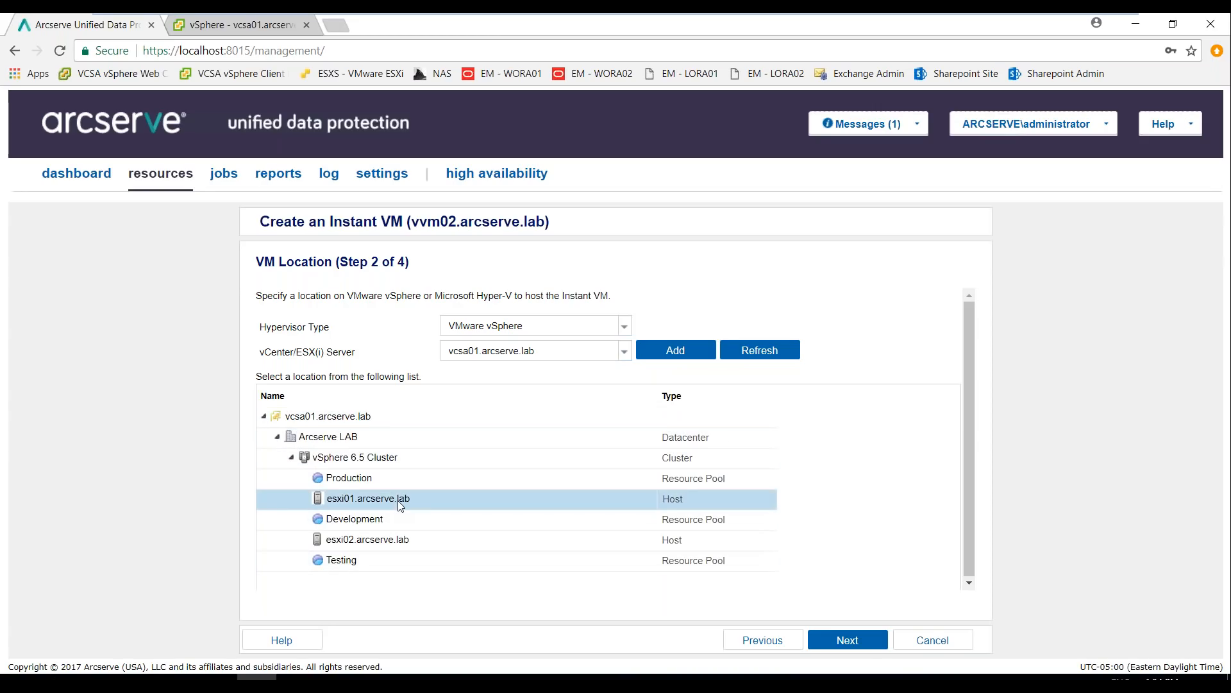
left_click(858, 644)
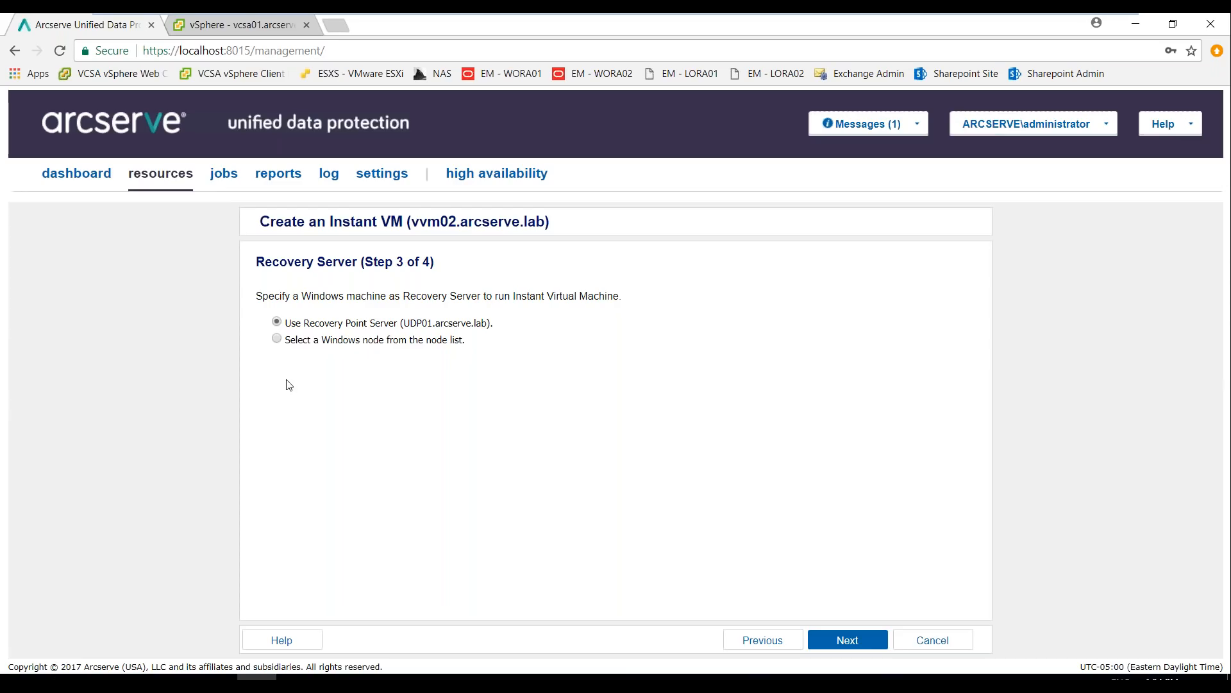
Choose the Windows node udp02.arcserve.lab from the node list as the recovery server for the Instant VM
left_click(277, 338)
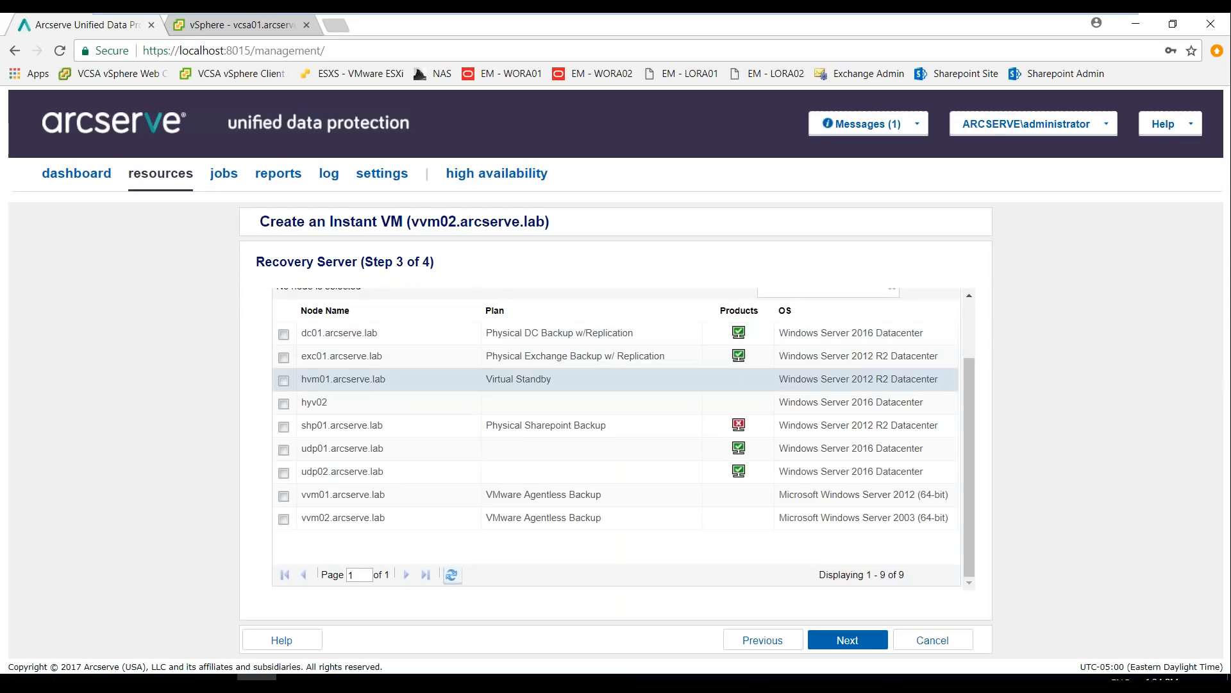
left_click(360, 475)
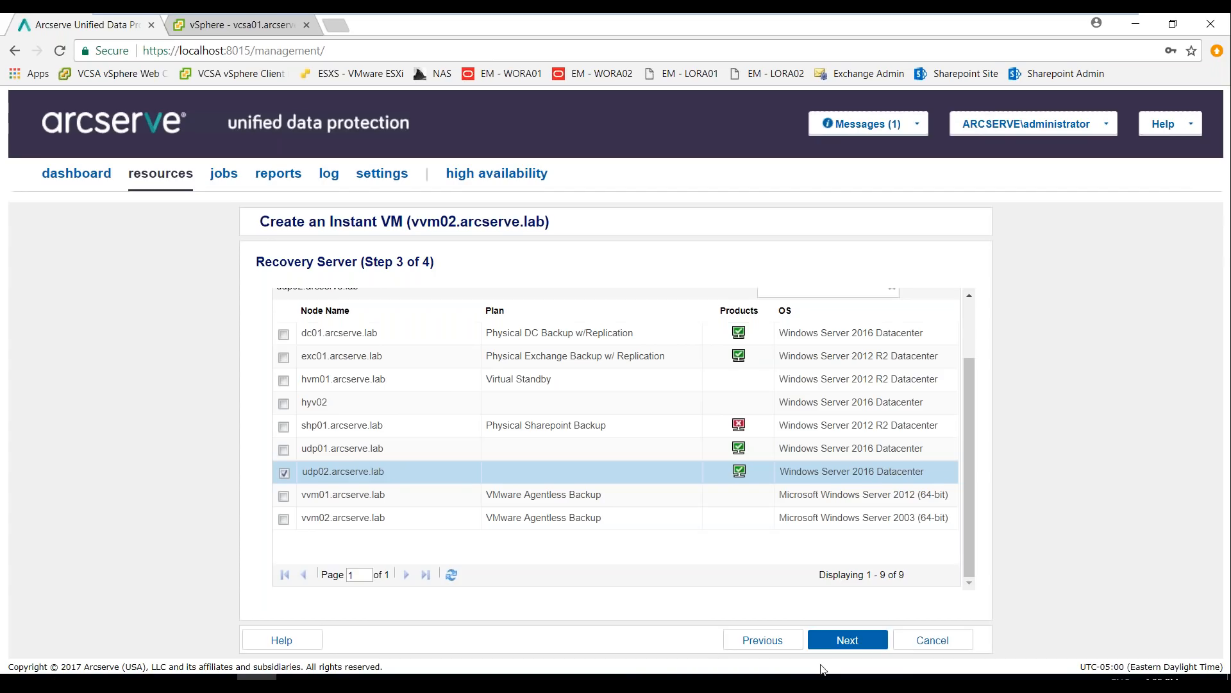
left_click(838, 641)
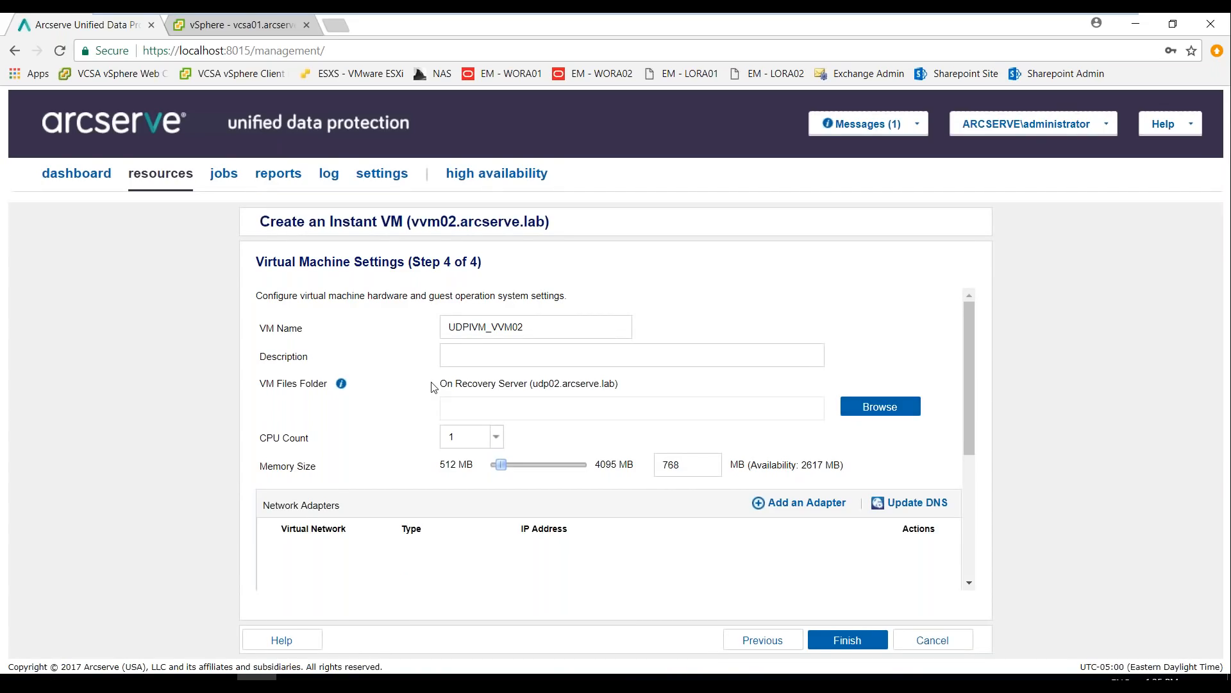
Set the VM files folder on the recovery server to D:\IVM and the memory size to 2048 MB
left_click(850, 408)
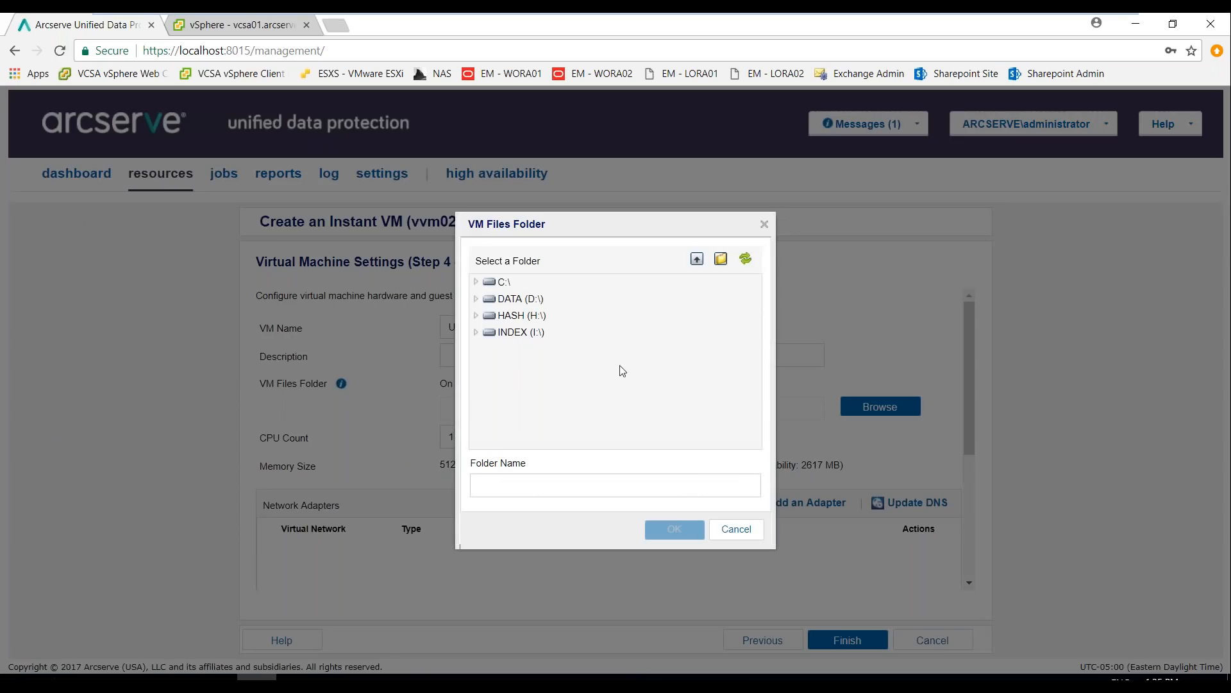
left_click(475, 297)
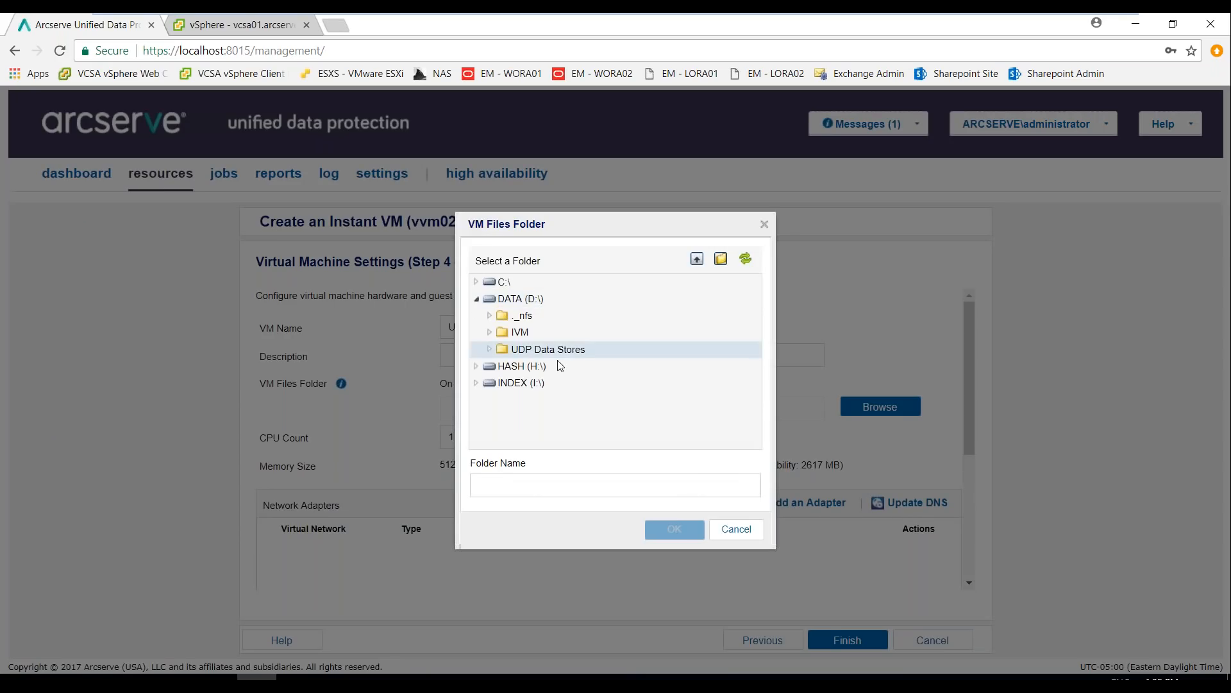
left_click(536, 331)
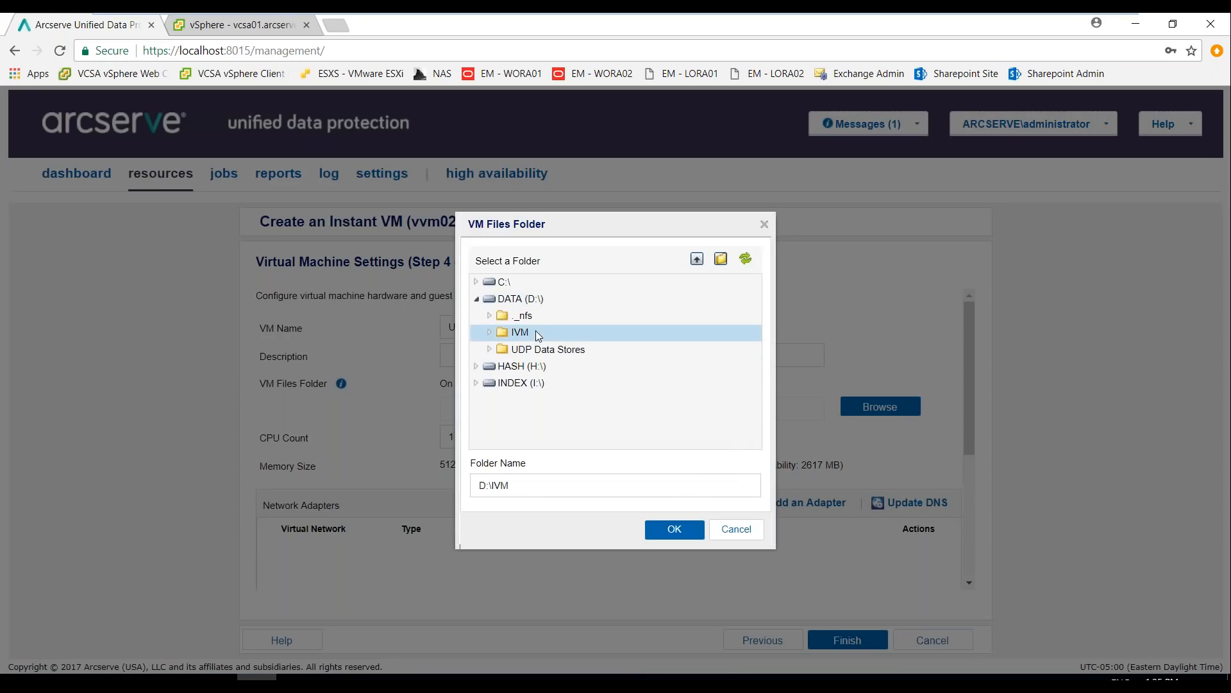
left_click(670, 530)
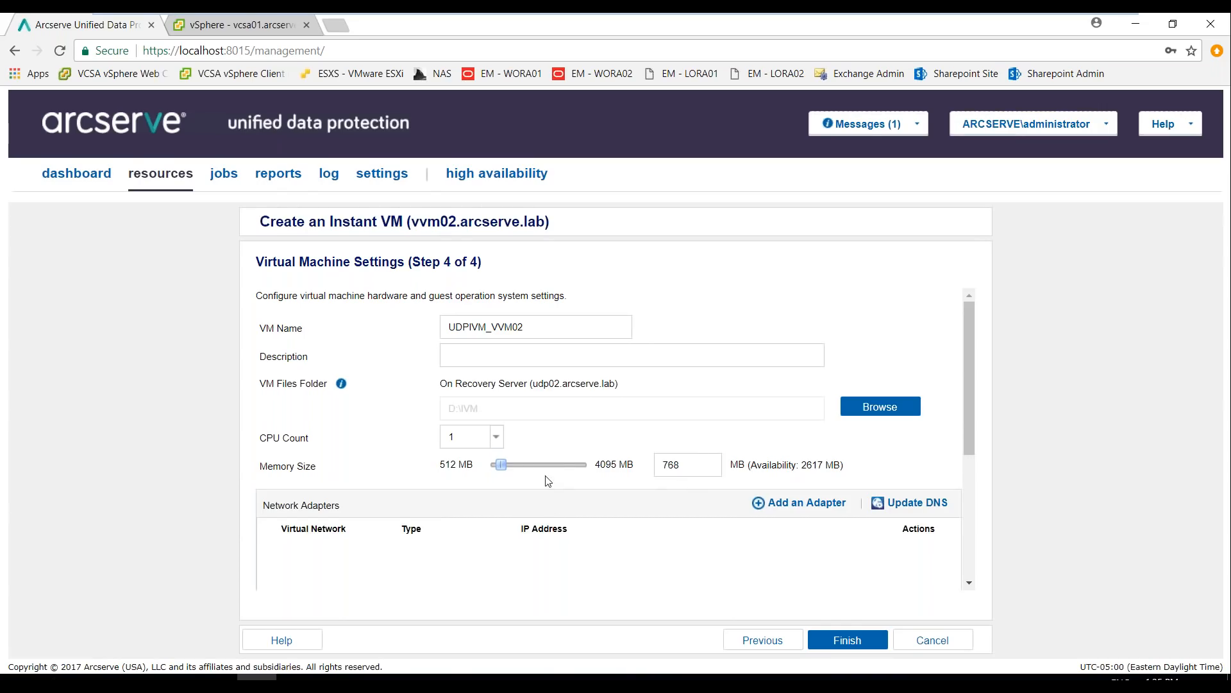
left_click_drag(697, 468, 633, 463)
type("2048")
left_click(782, 421)
Check the options for adding a network adapter without adding one, and look over the advanced Instant VM settings
left_click(810, 508)
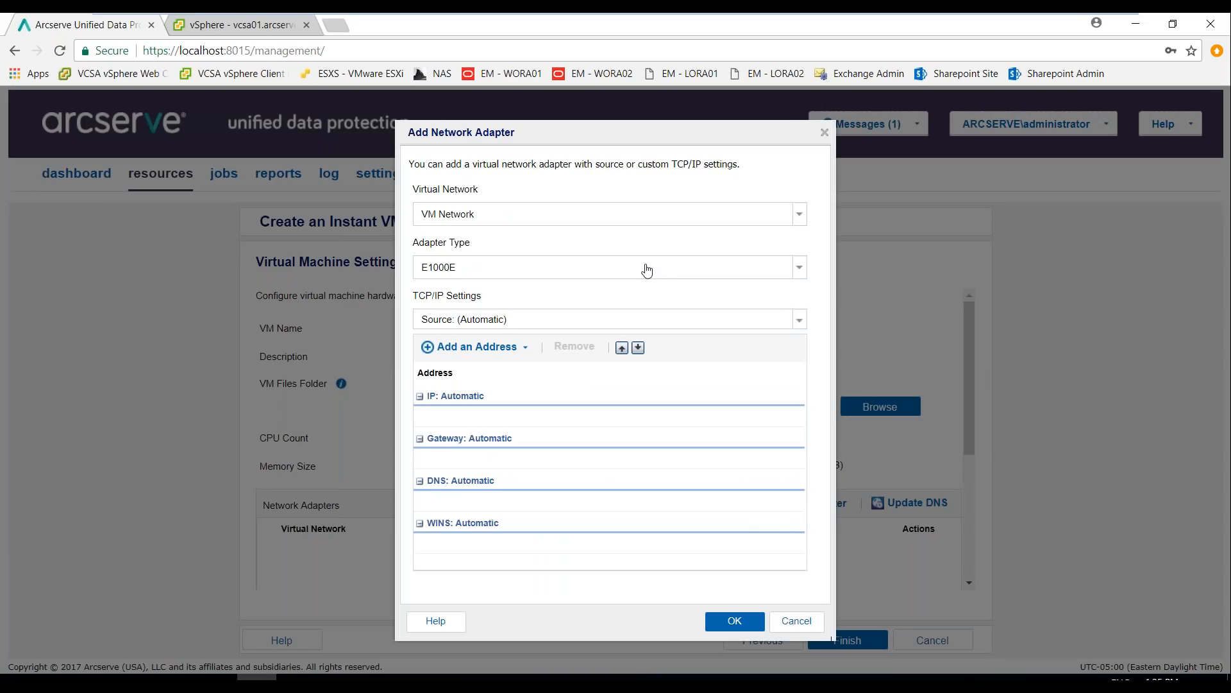
left_click(825, 132)
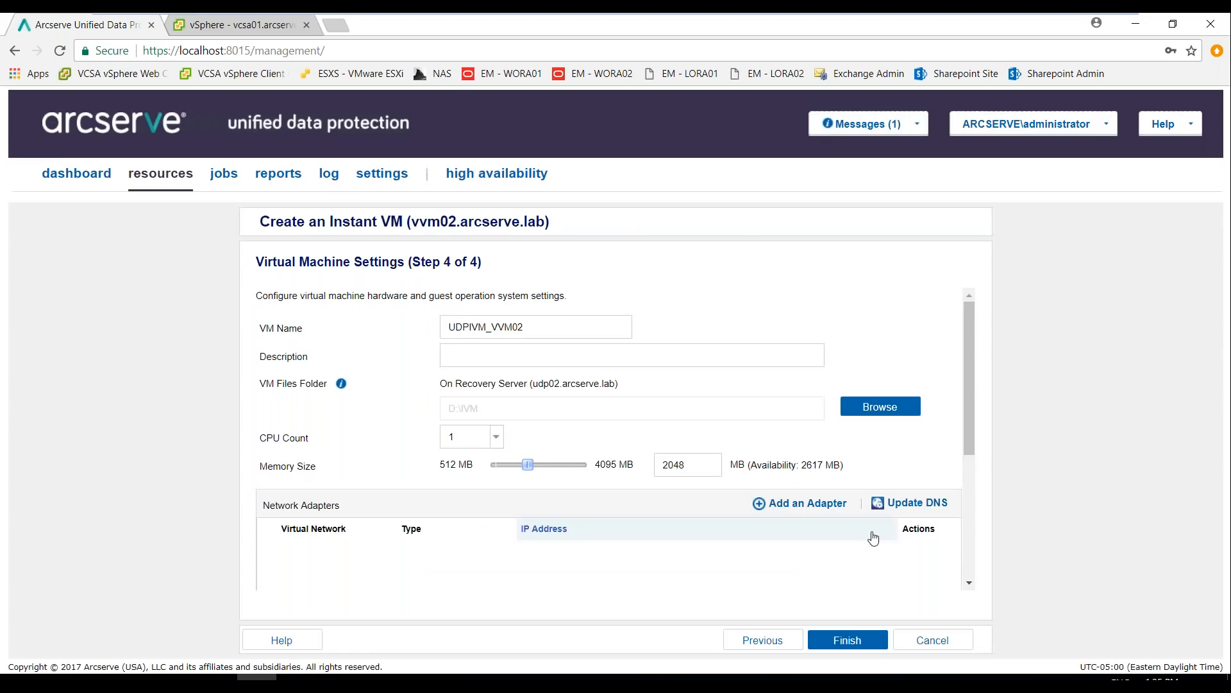
scroll(875, 538, "down", 4)
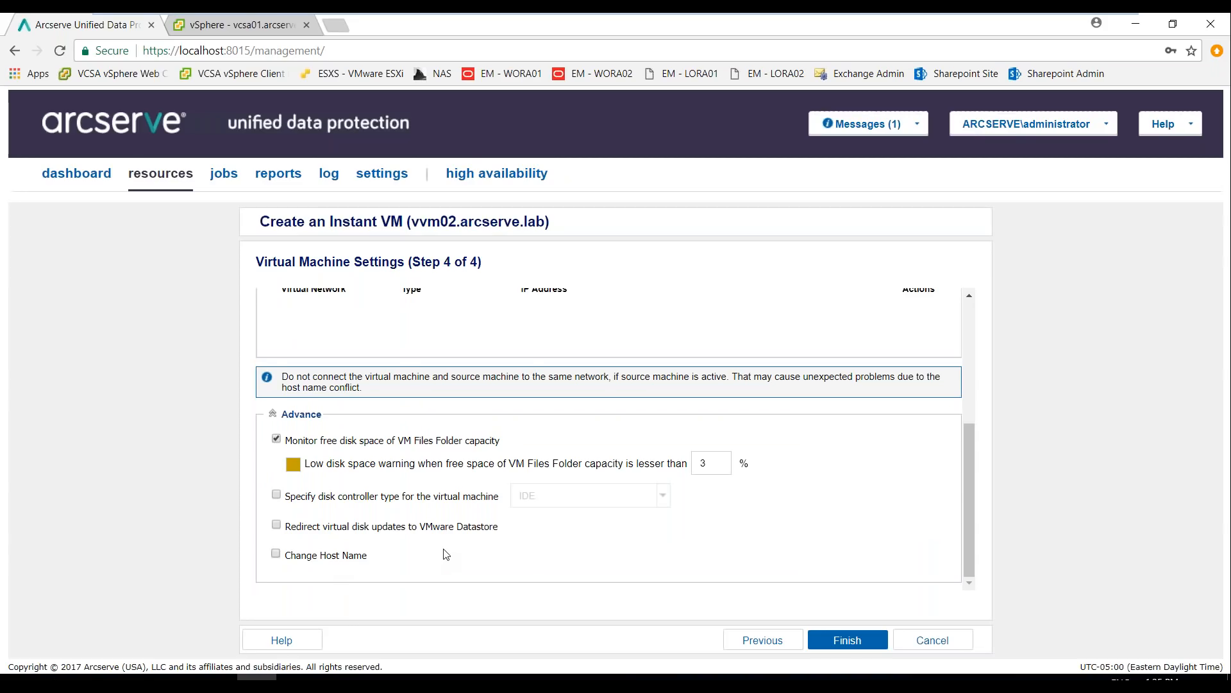
scroll(447, 555, "up", 2)
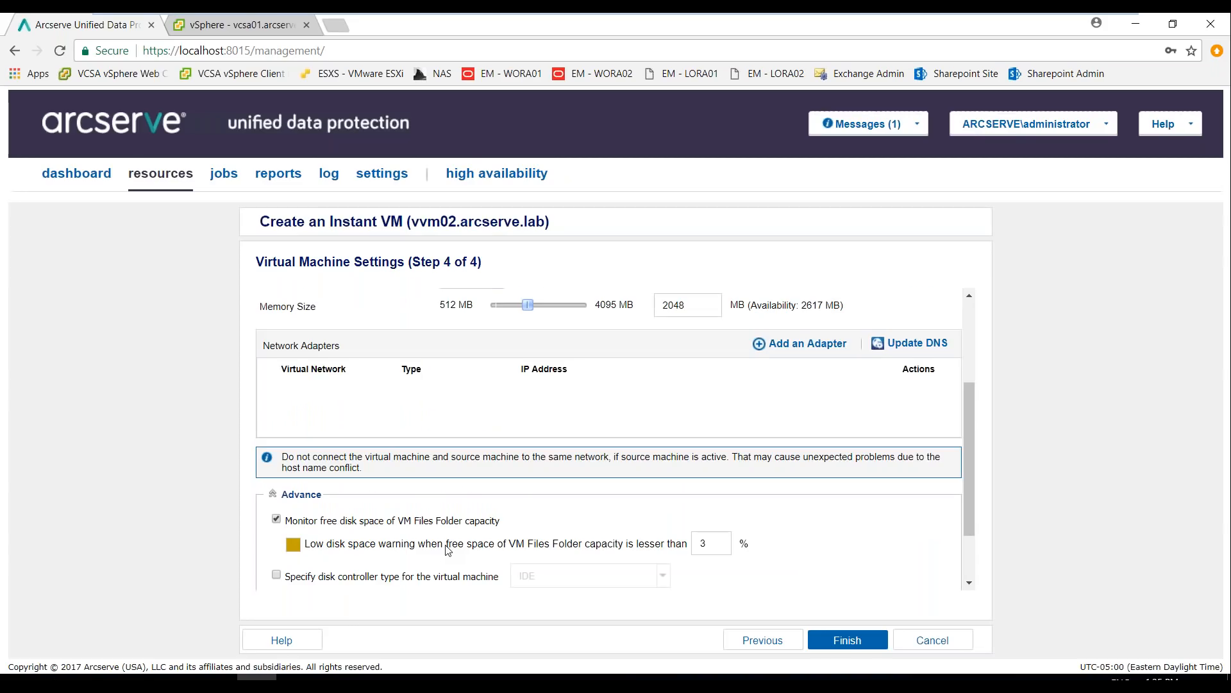
Finish creating the Instant VM and choose to boot it immediately upon creation
left_click(848, 640)
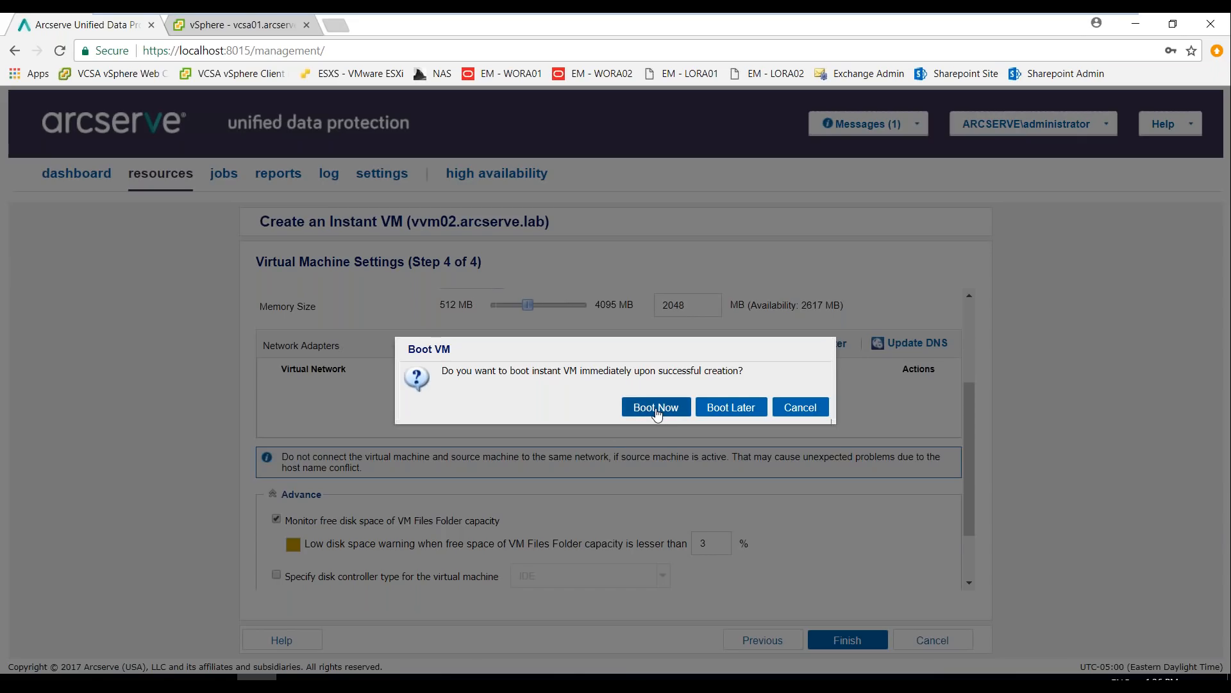
left_click(656, 411)
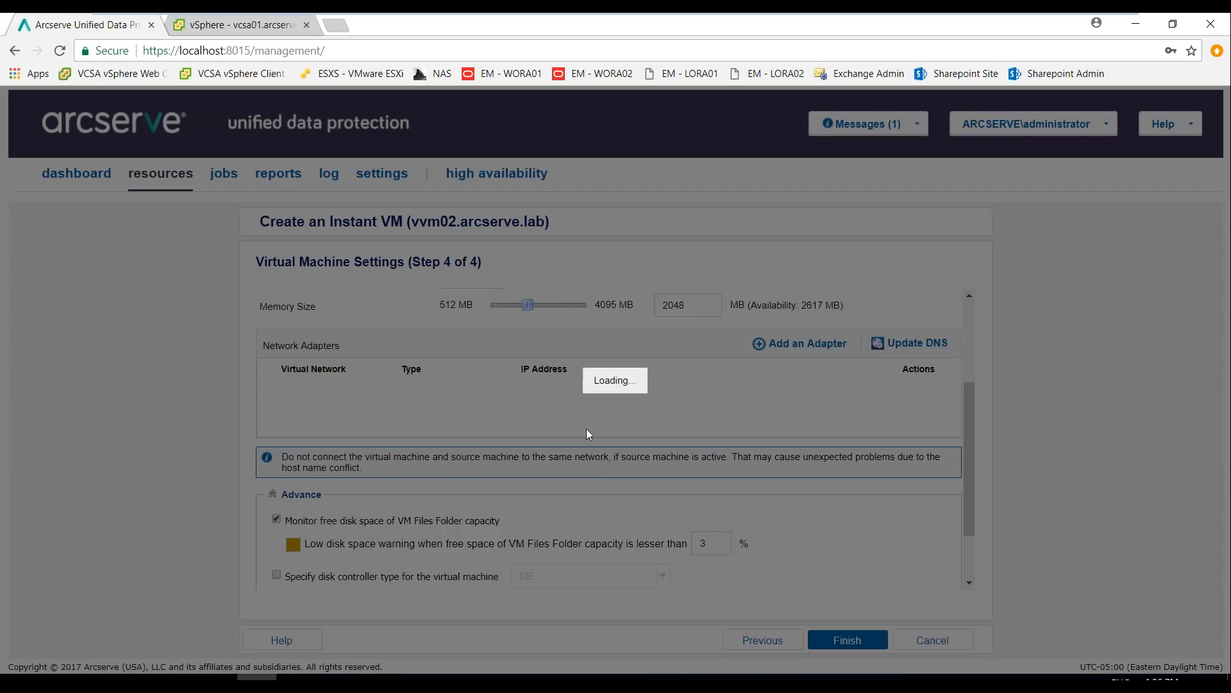
Switch to the vSphere Client and open a remote console to UDPIVM_VVM02, connecting despite the invalid security certificate
left_click(229, 26)
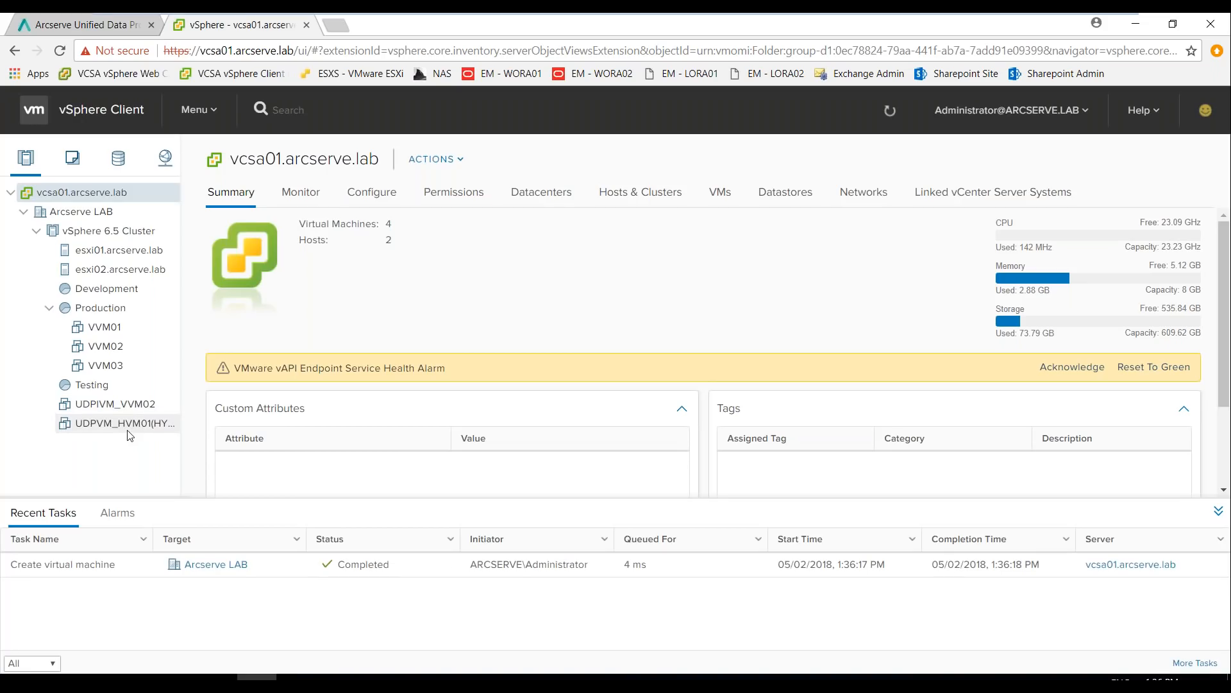
left_click(130, 405)
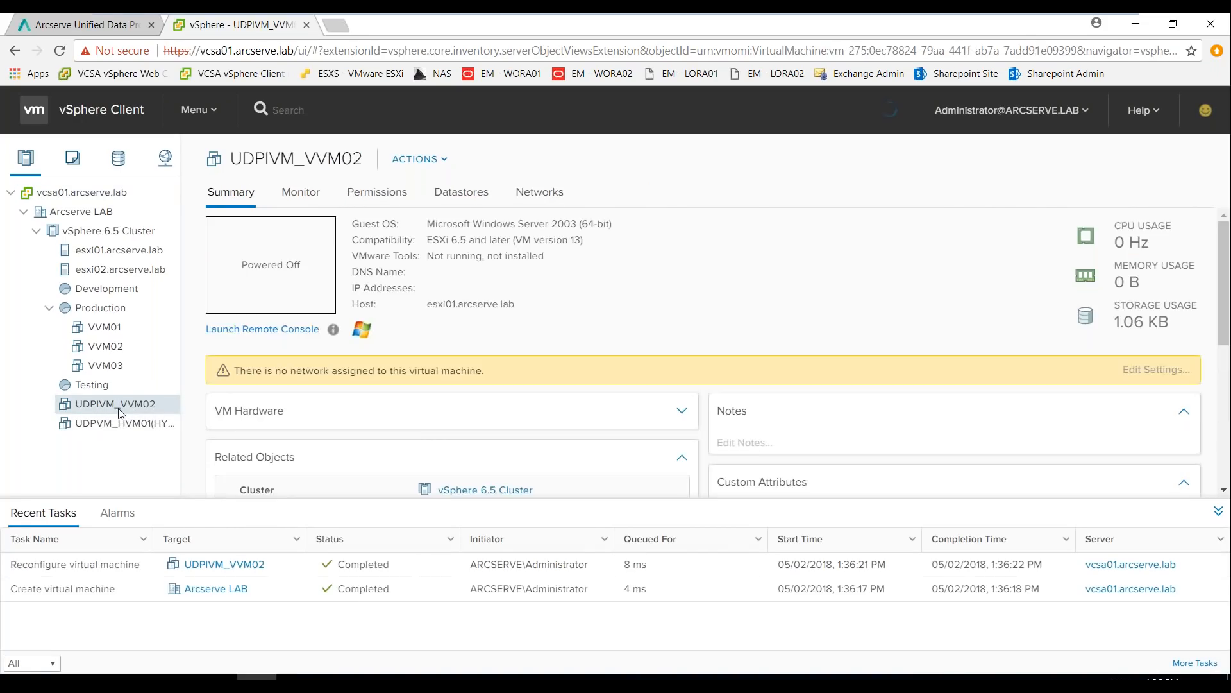
right_click(118, 406)
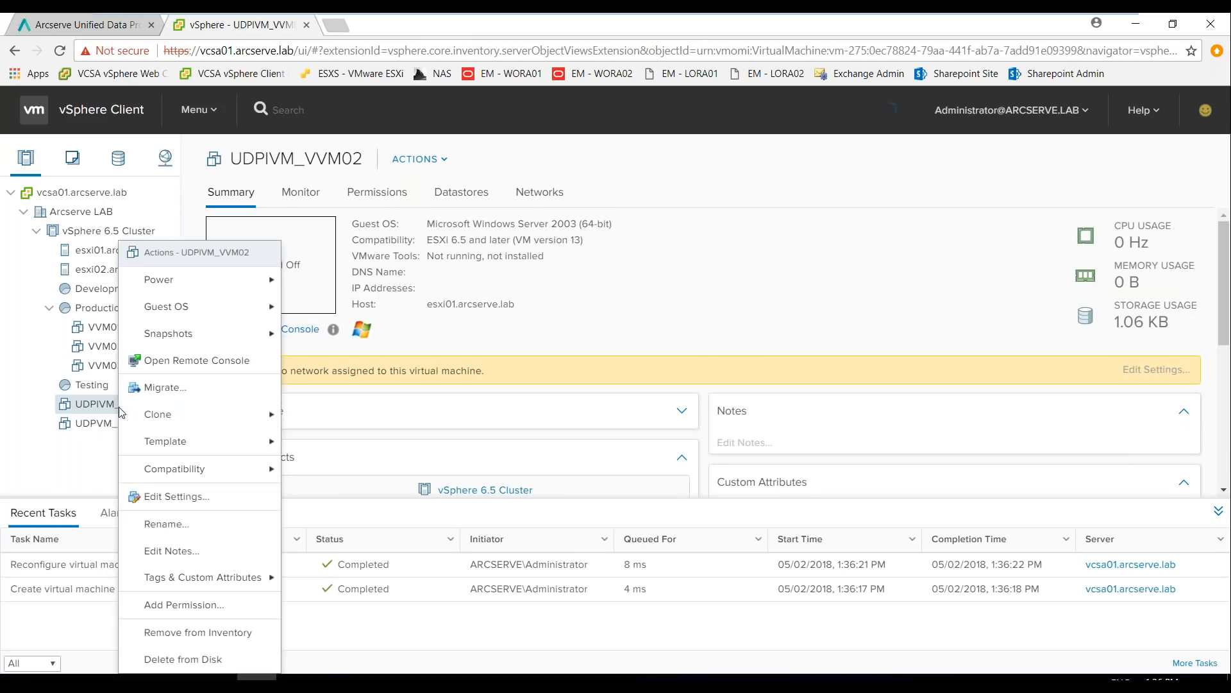
left_click(194, 360)
left_click(614, 143)
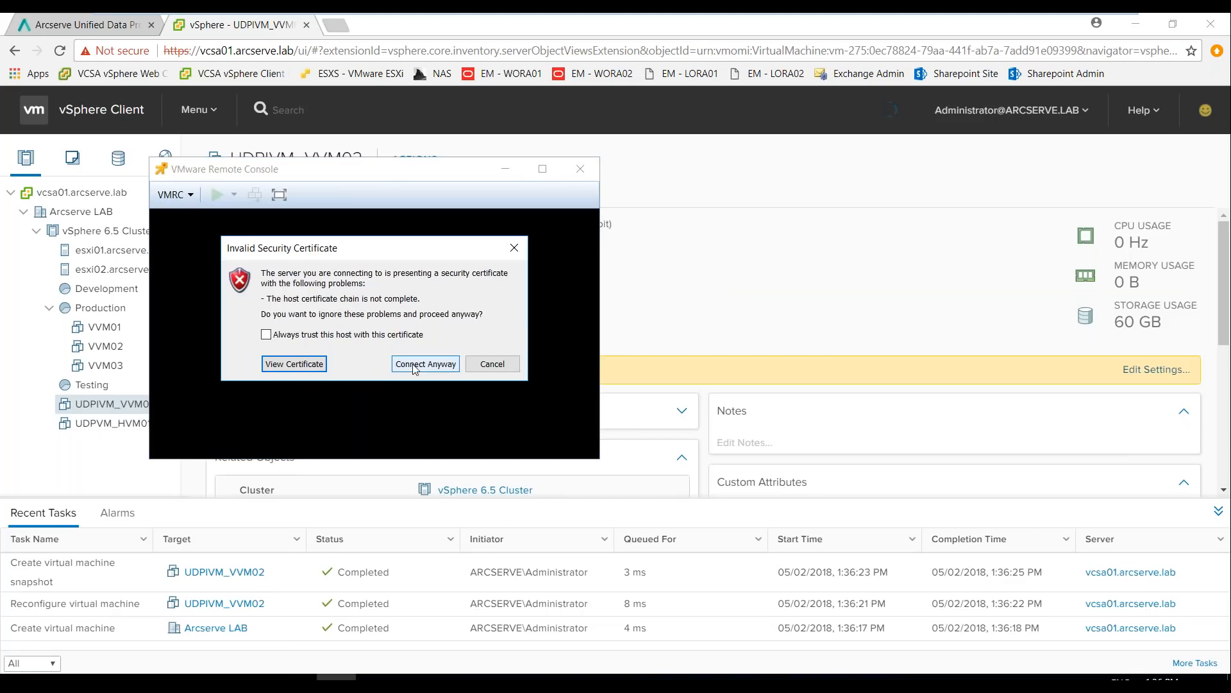
left_click(425, 363)
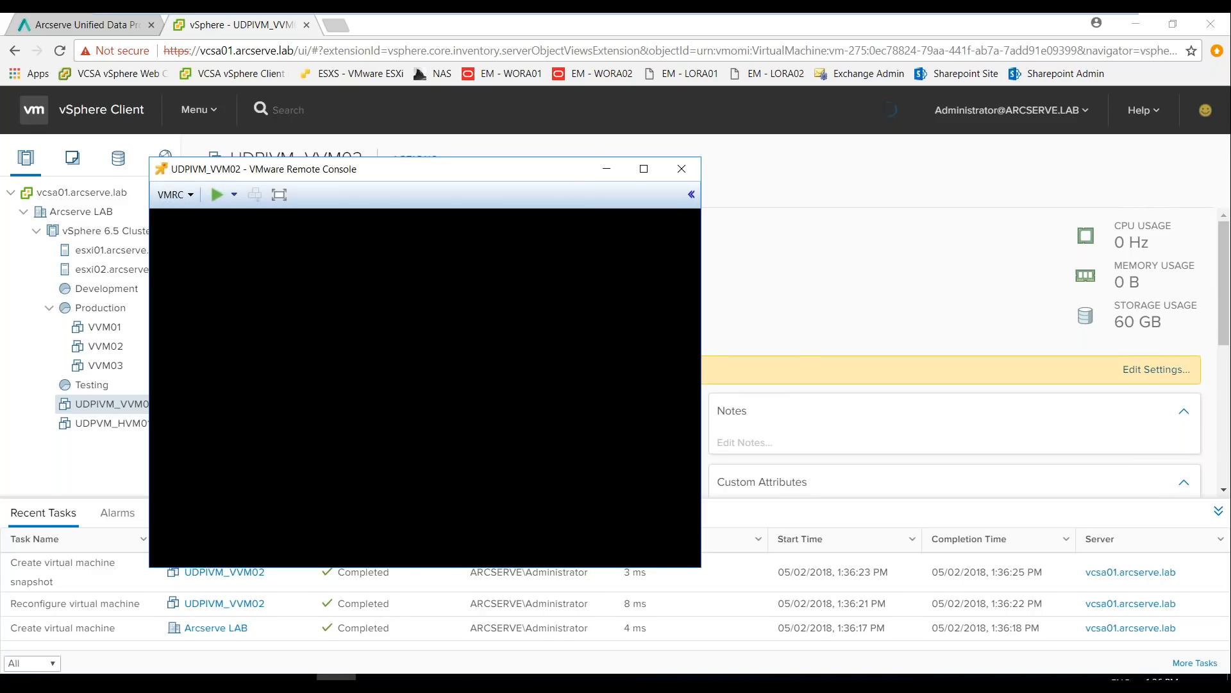
left_click_drag(493, 169, 658, 192)
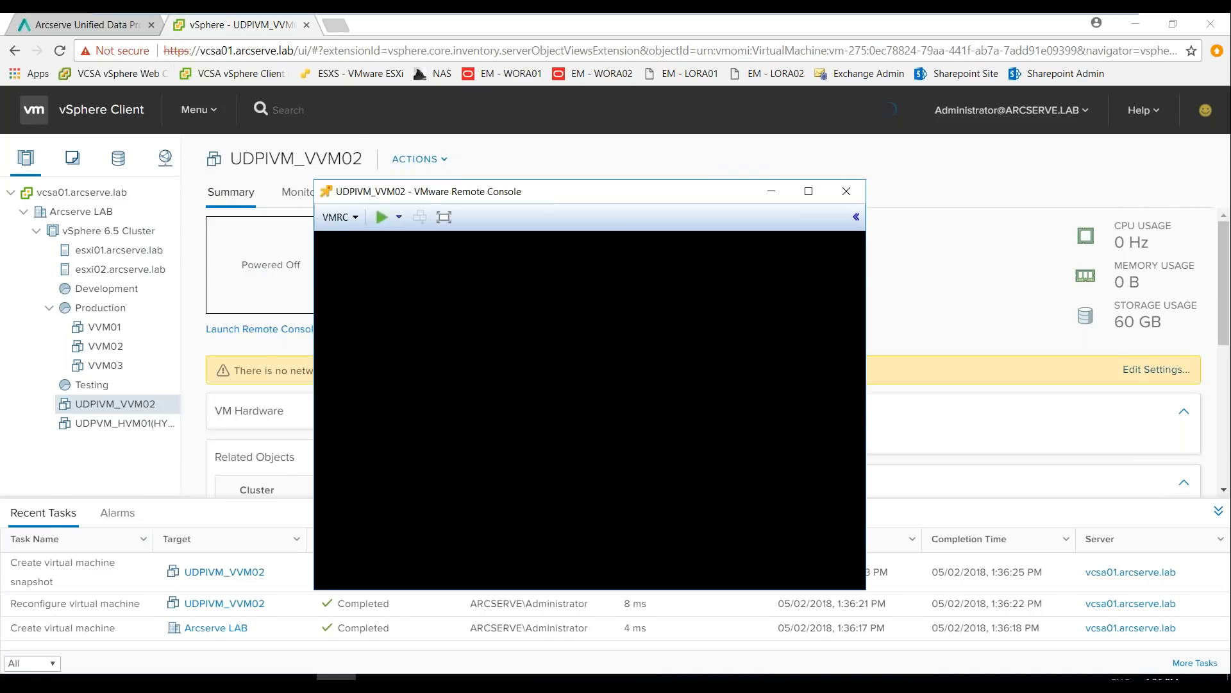
Return to the Arcserve UDP console and list all nodes
left_click(80, 25)
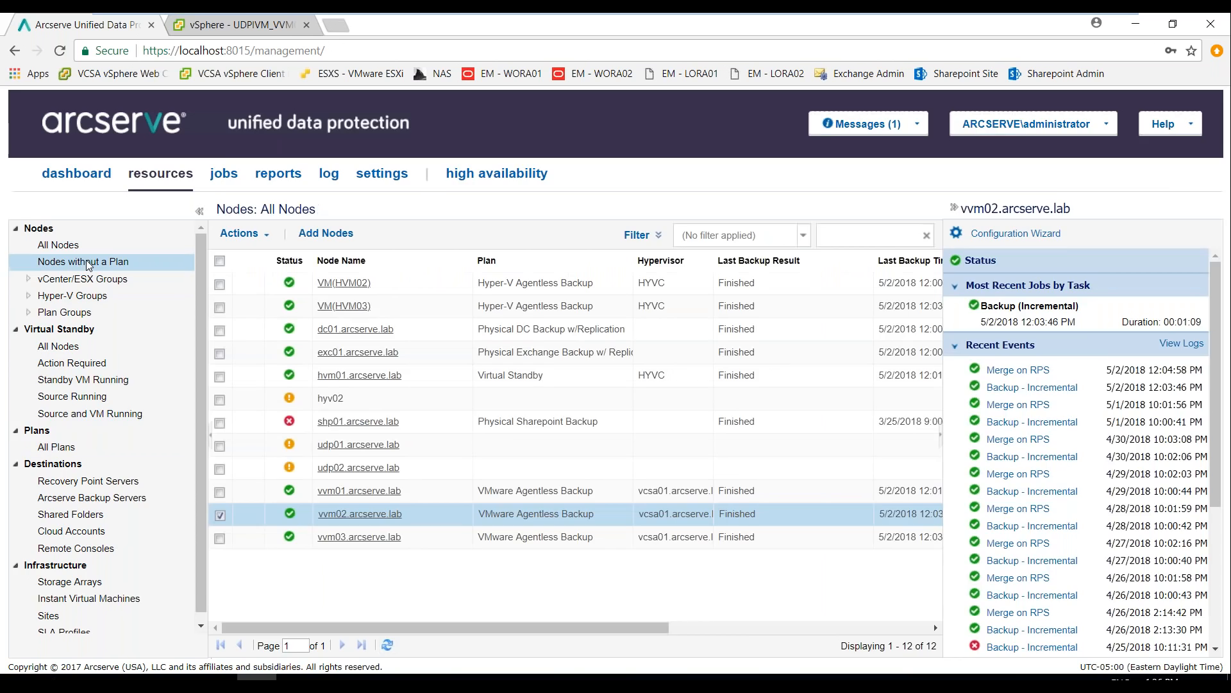
left_click(89, 262)
left_click(59, 246)
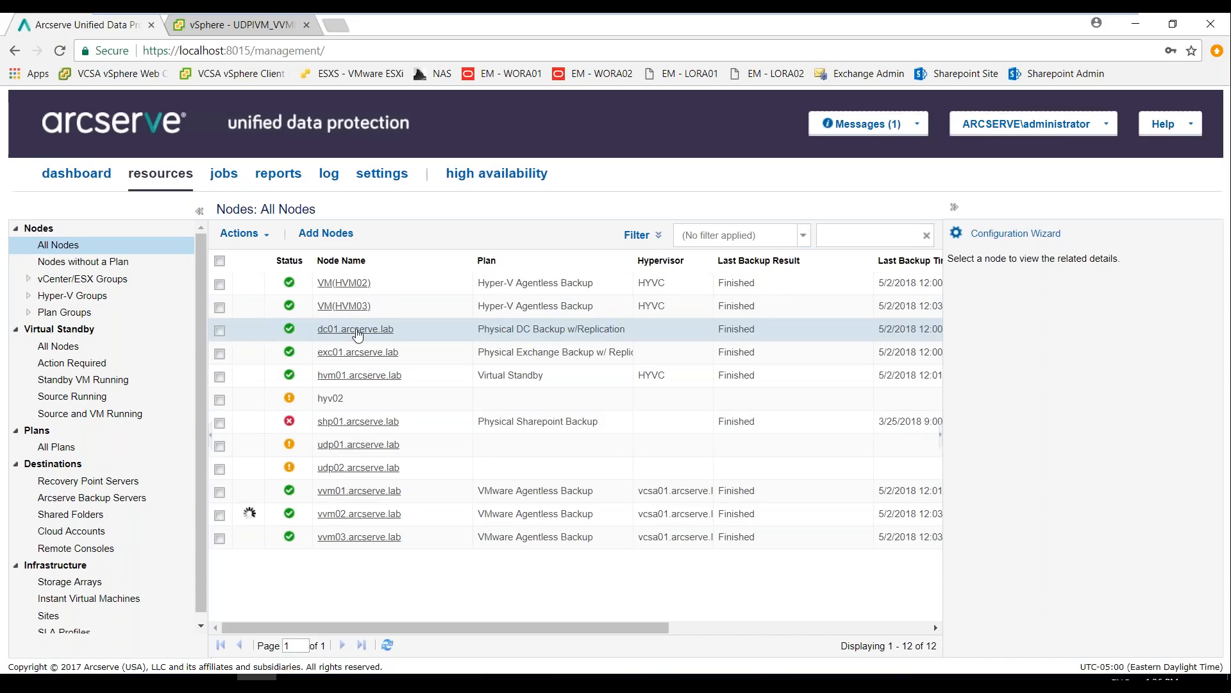
Log in to the agent on dc01.arcserve.lab and browse the C: drive contents of its 1:00:49 PM recovery point for restore
left_click(358, 333)
right_click(358, 333)
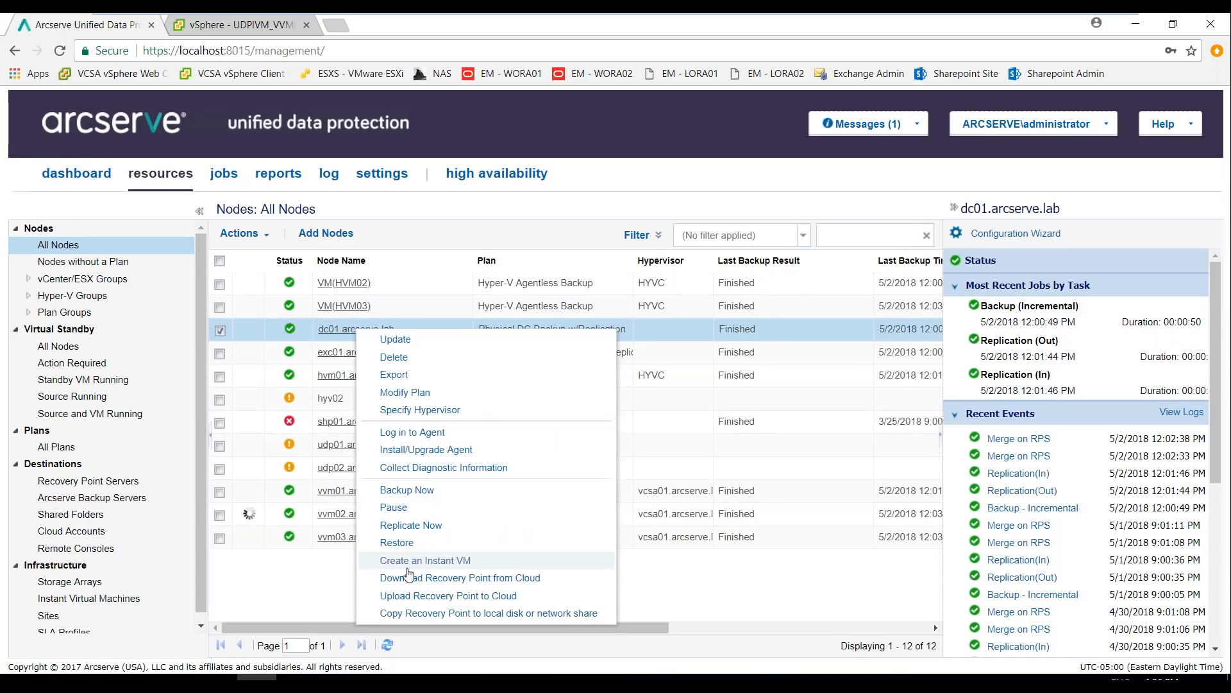
left_click(412, 432)
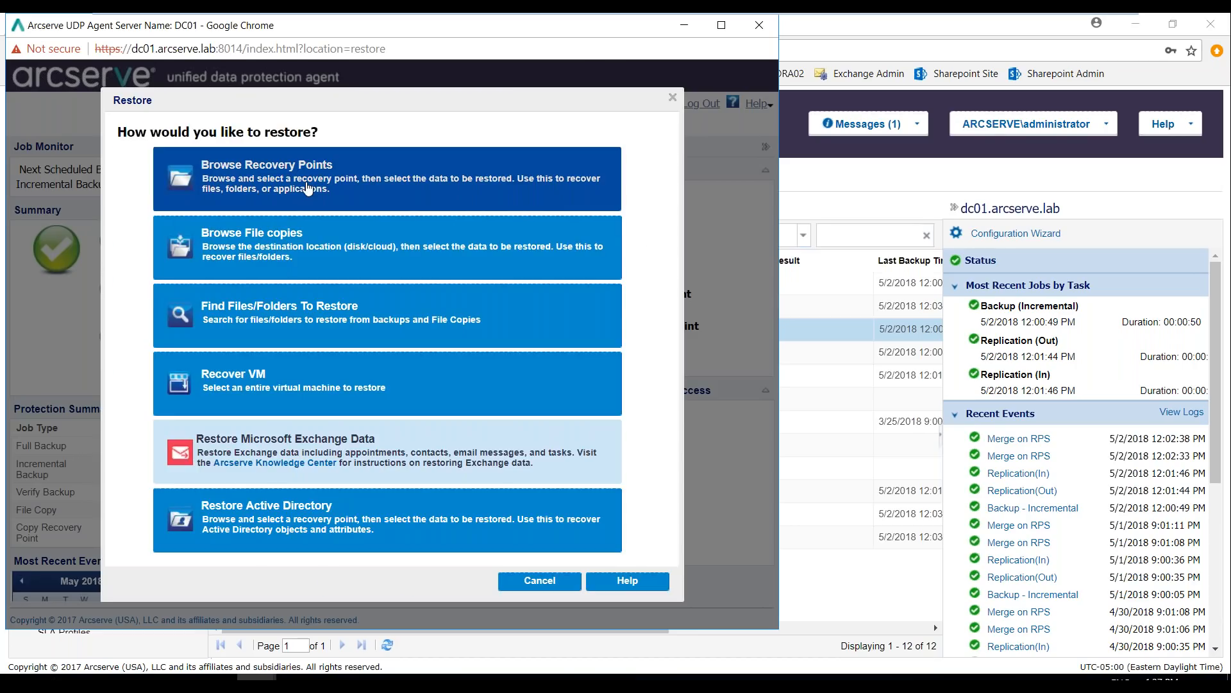
left_click(308, 188)
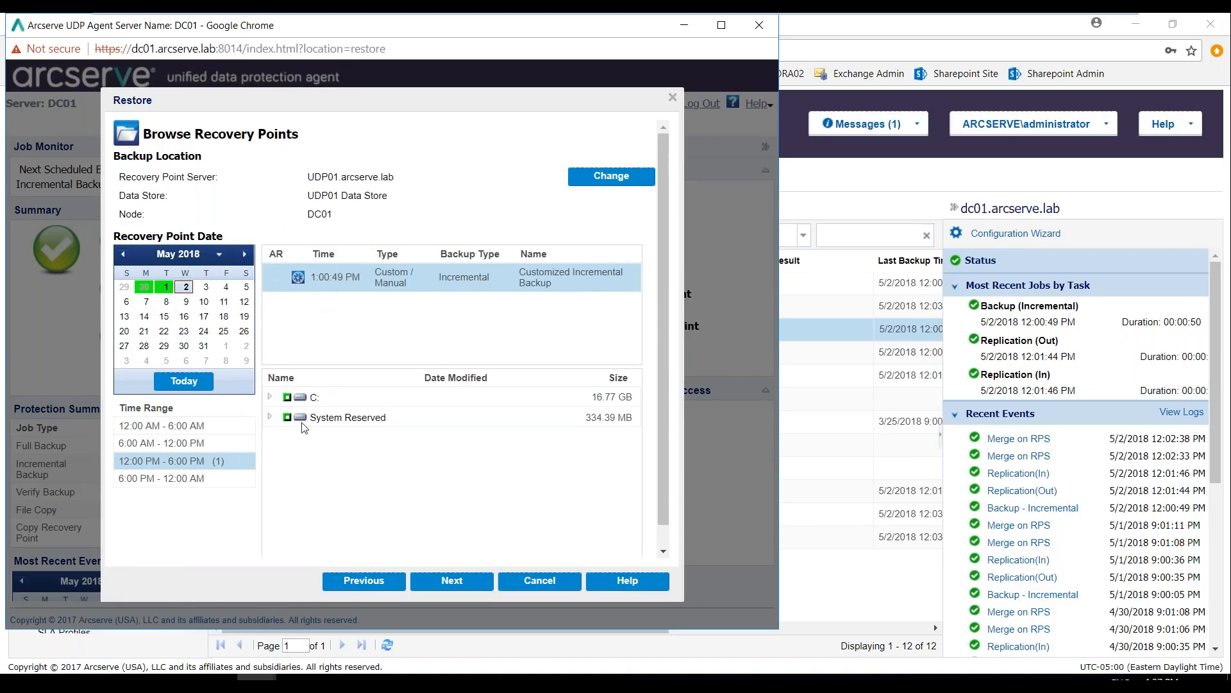
left_click(270, 398)
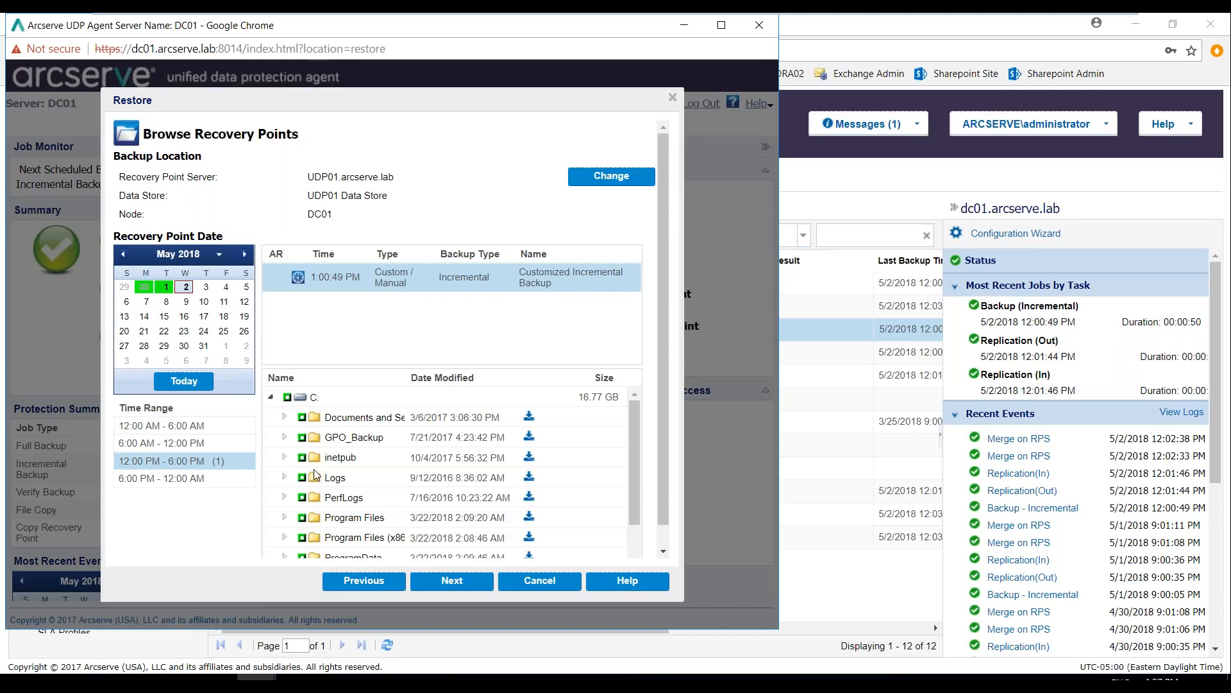
Open the UDP01 Data Store folder inside UDP Data Stores on the DATA (D:) drive in File Explorer
left_click(297, 684)
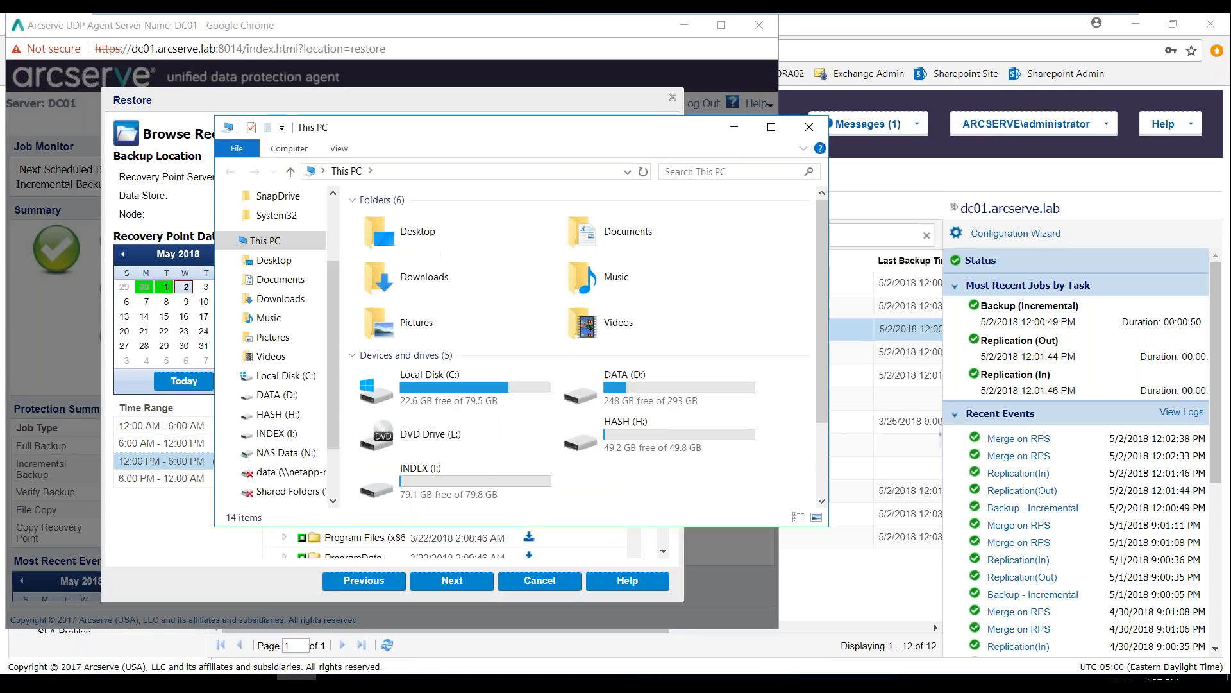
double_click(625, 391)
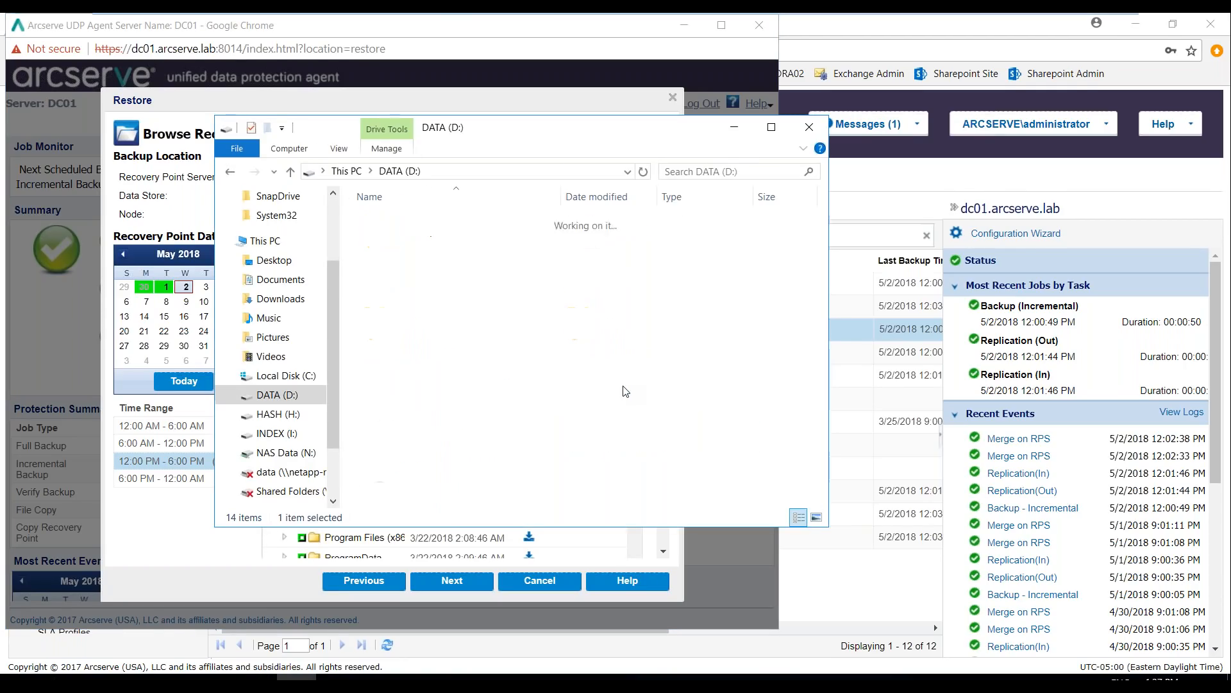
double_click(389, 243)
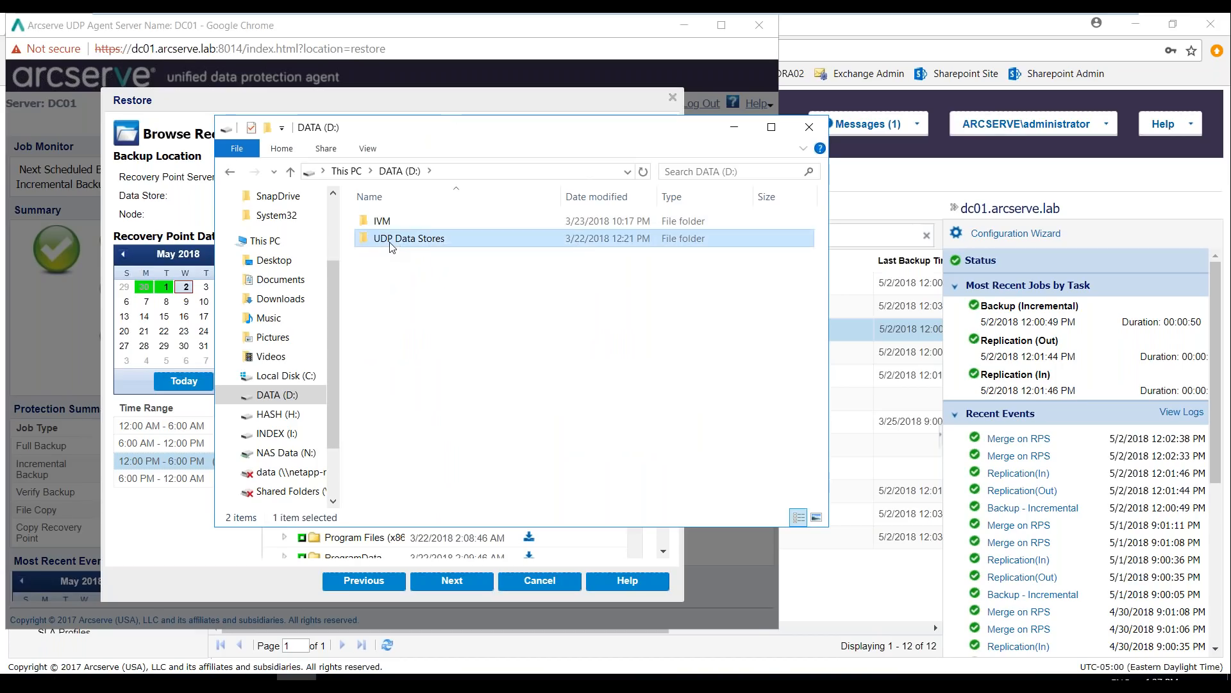
double_click(412, 223)
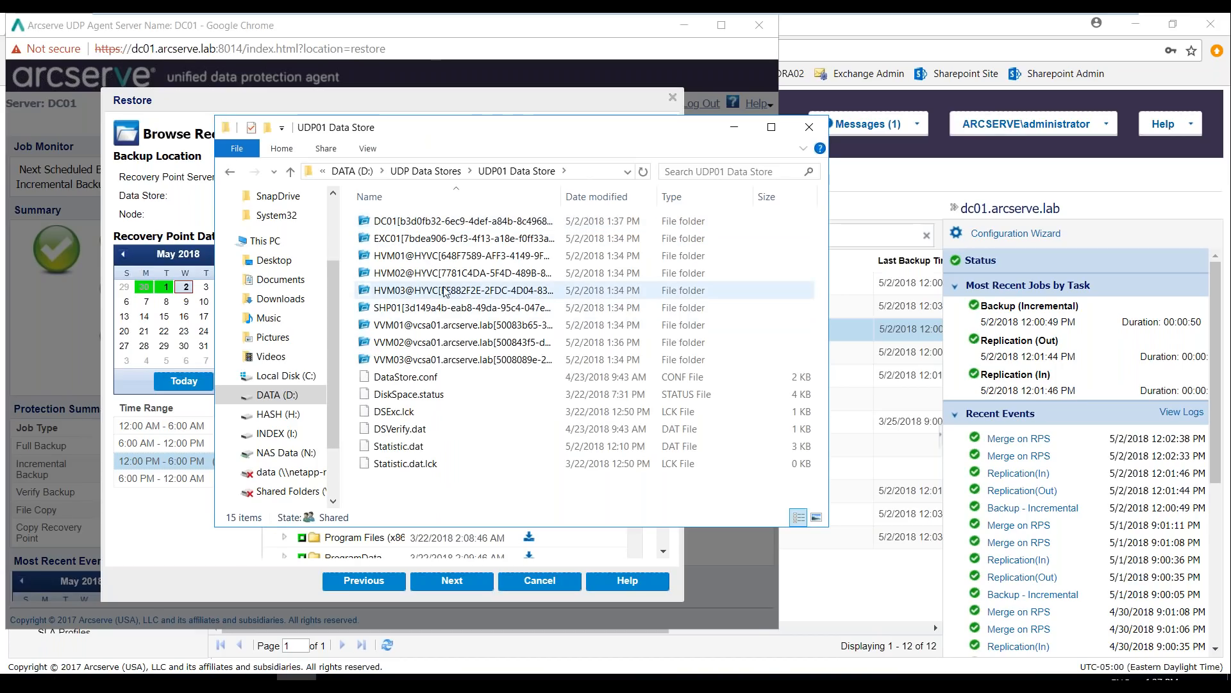
Switch the HVM03@HYVC backup folder to Arcserve UDP Recovery Point View and look inside Recovery Point 24
right_click(445, 294)
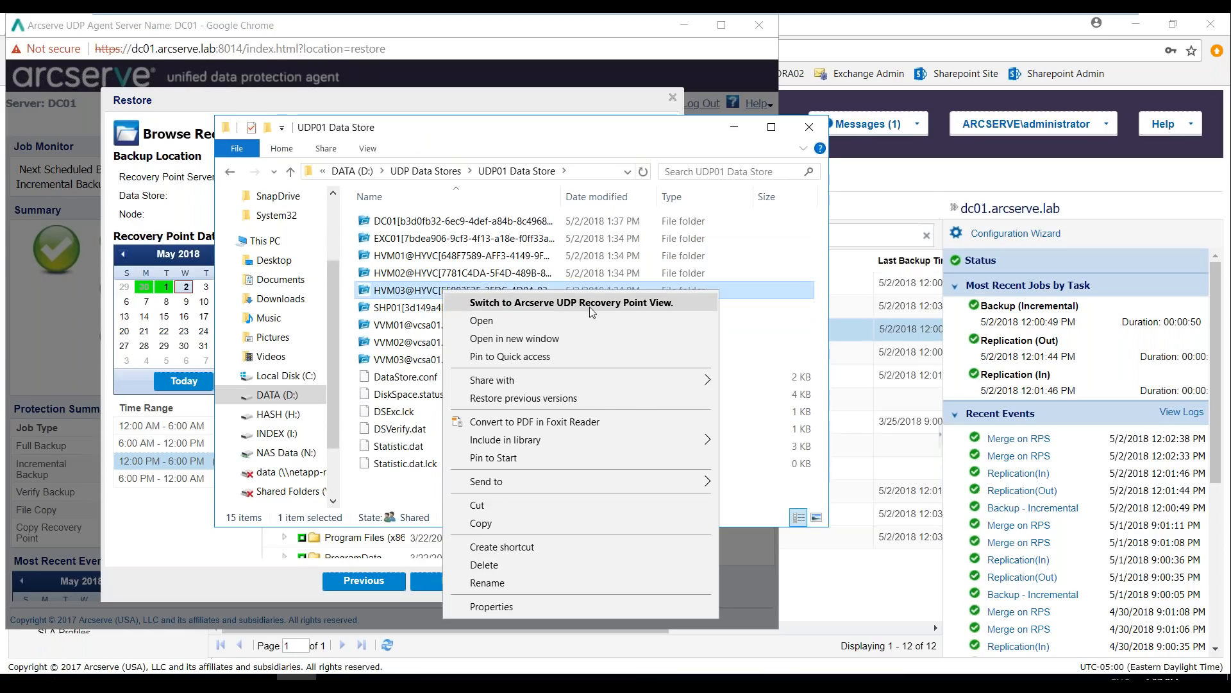
left_click(590, 308)
double_click(428, 294)
left_click(404, 264)
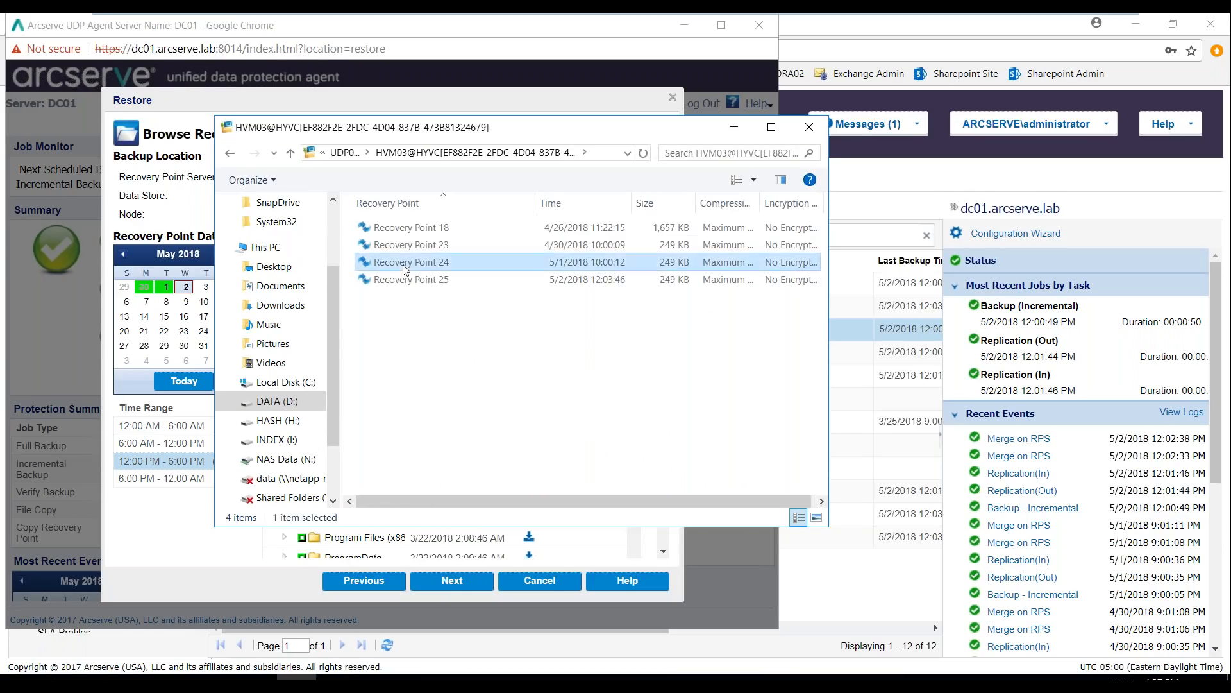
double_click(398, 264)
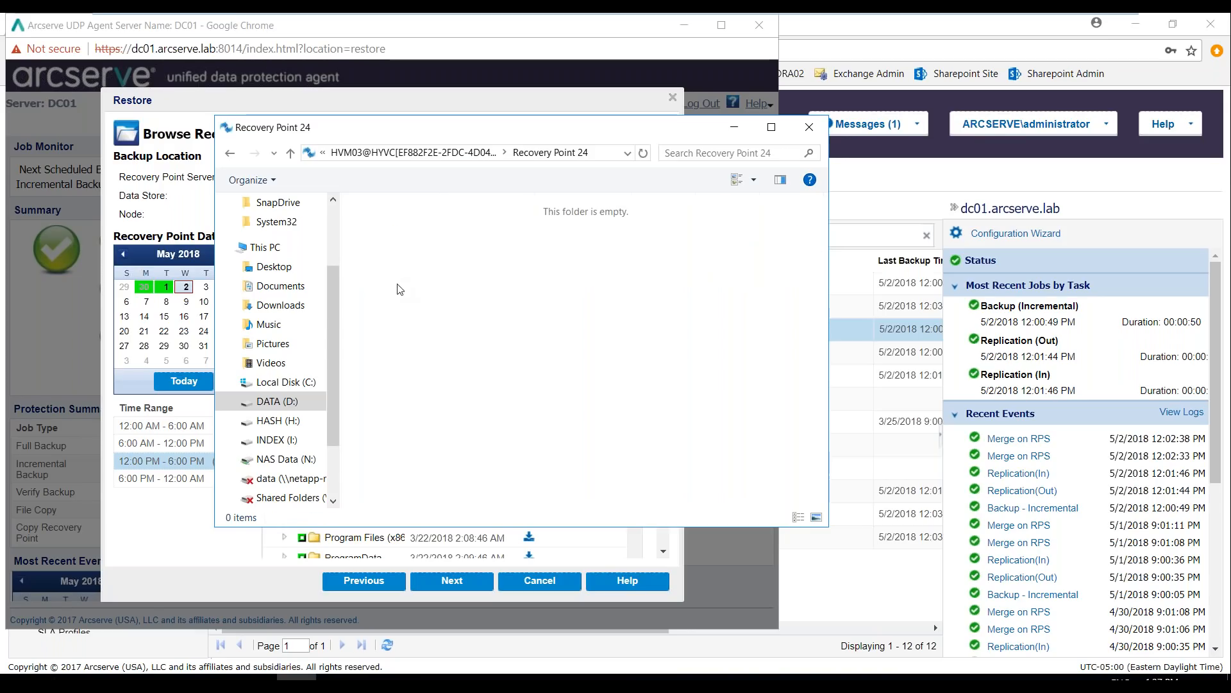
left_click(291, 154)
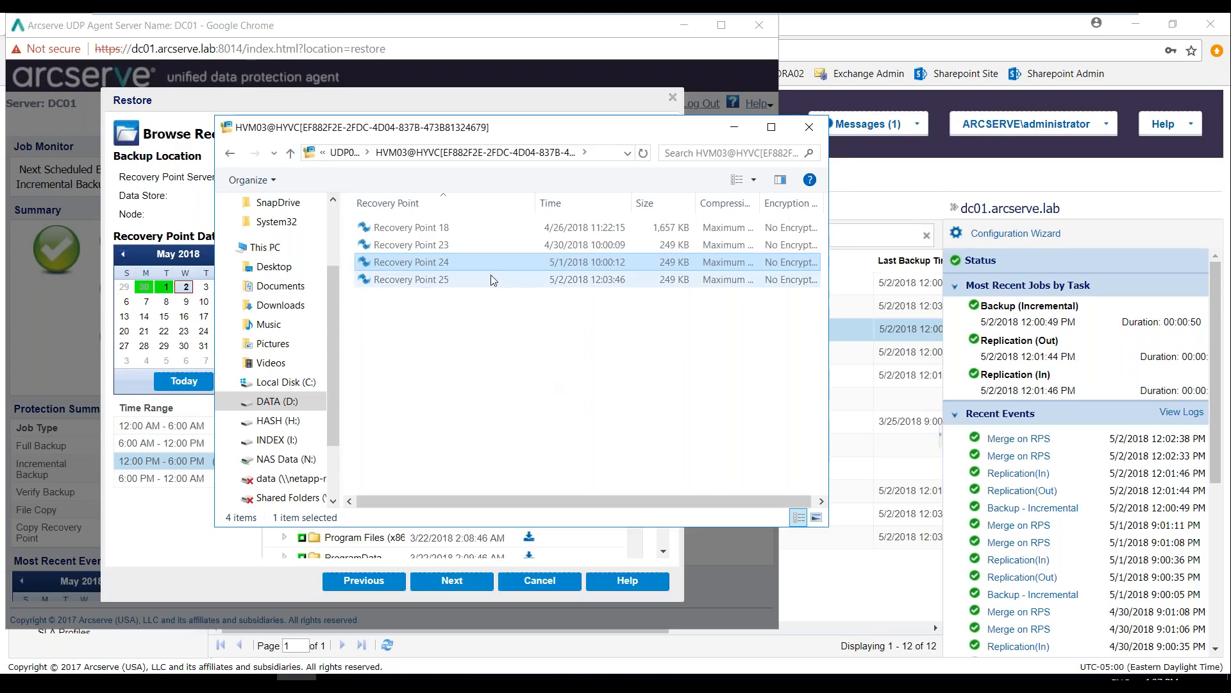
left_click(230, 153)
left_click(230, 153)
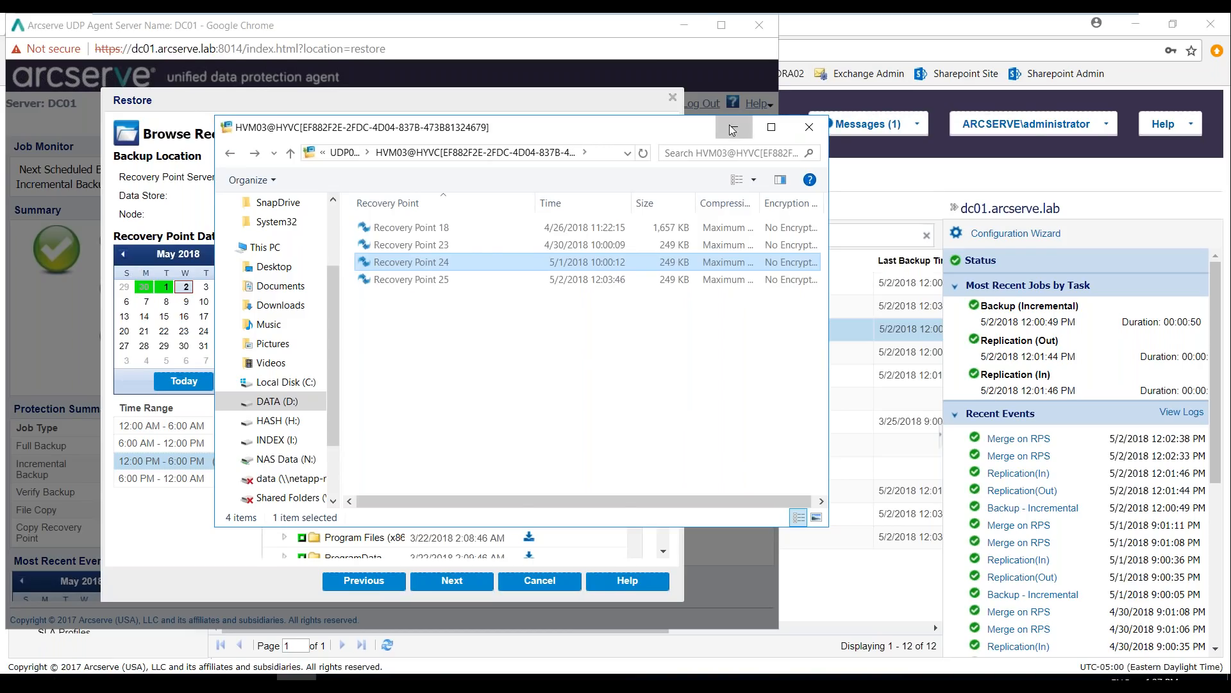
left_click(733, 131)
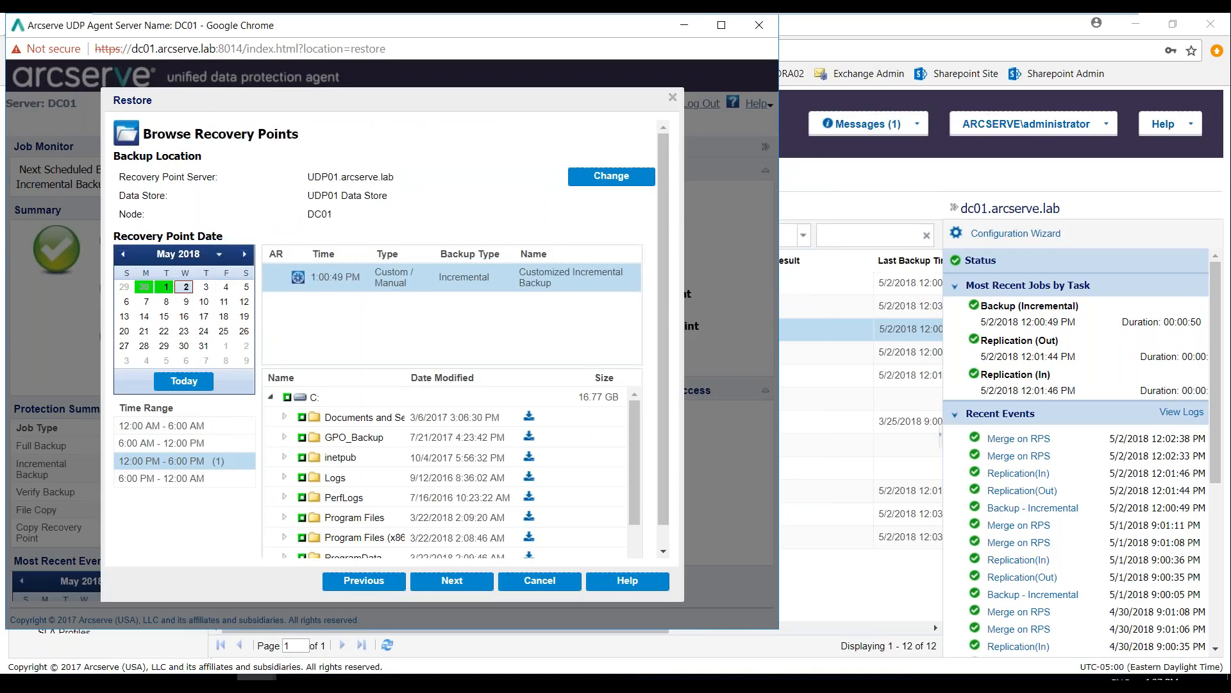
Go back to the restore methods in the DC01 agent and start an Active Directory restore from the 1:00:49 PM recovery point's Active Directory database
left_click(363, 584)
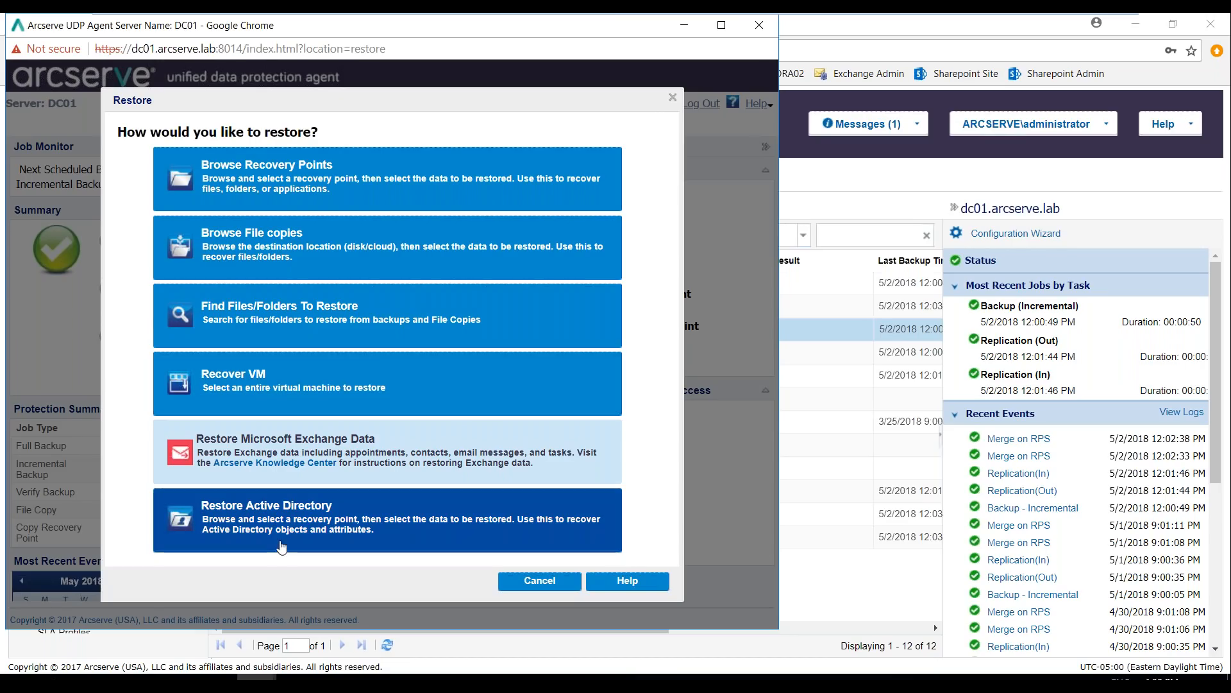
left_click(283, 516)
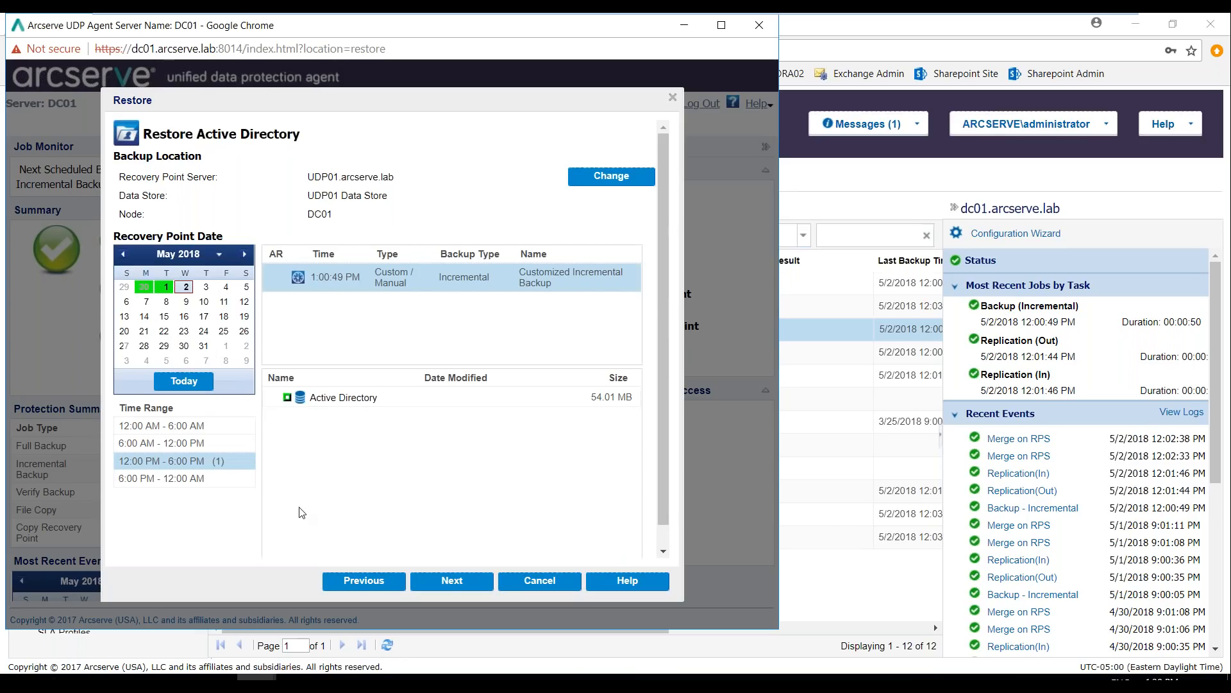
left_click(287, 397)
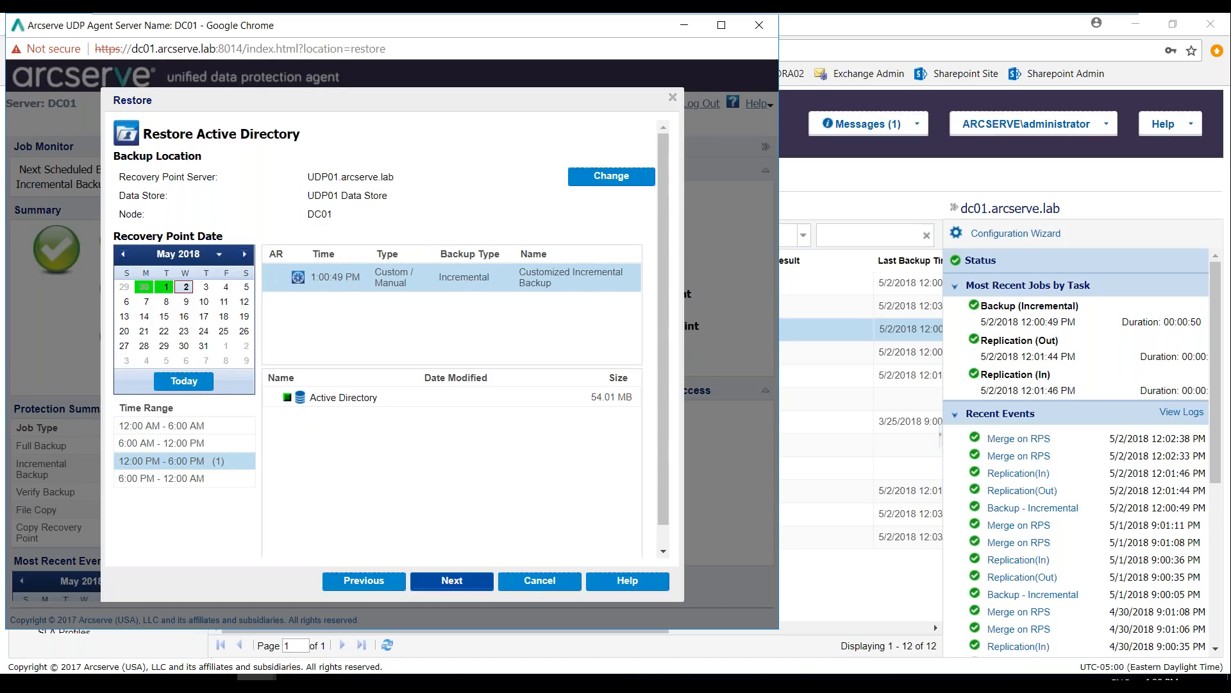
left_click(452, 581)
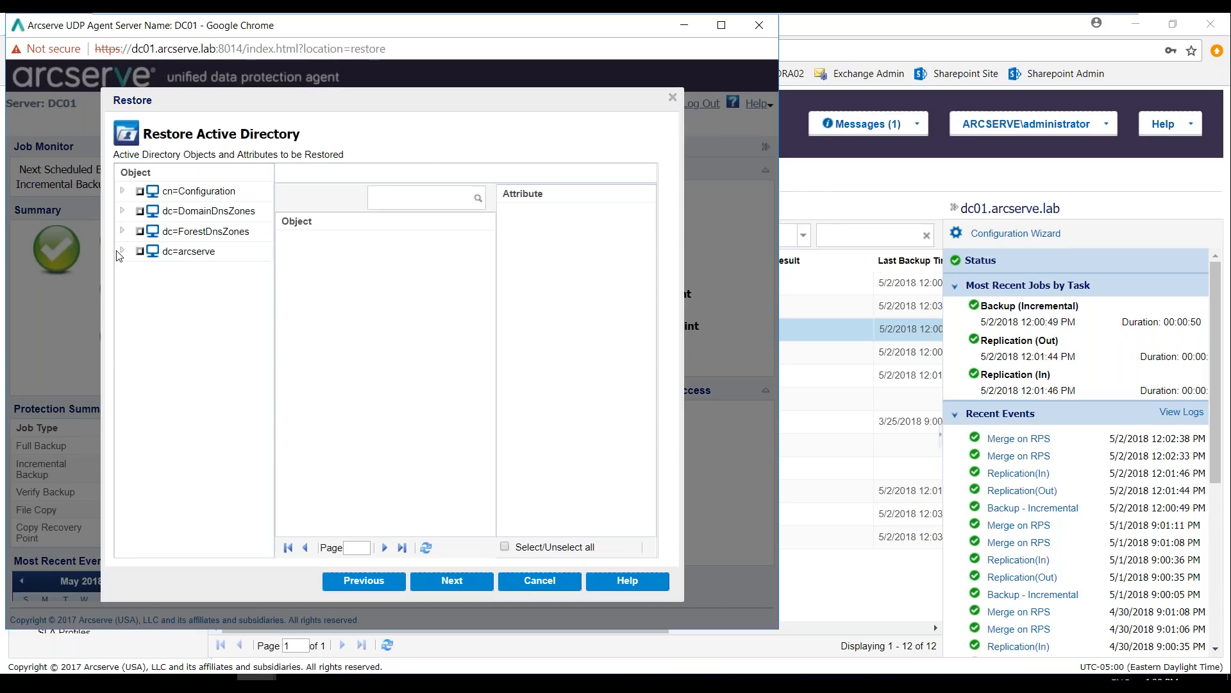
Browse the objects in cn=Users under dc=arcserve and examine the restorable attributes of cn=Guest
left_click(124, 252)
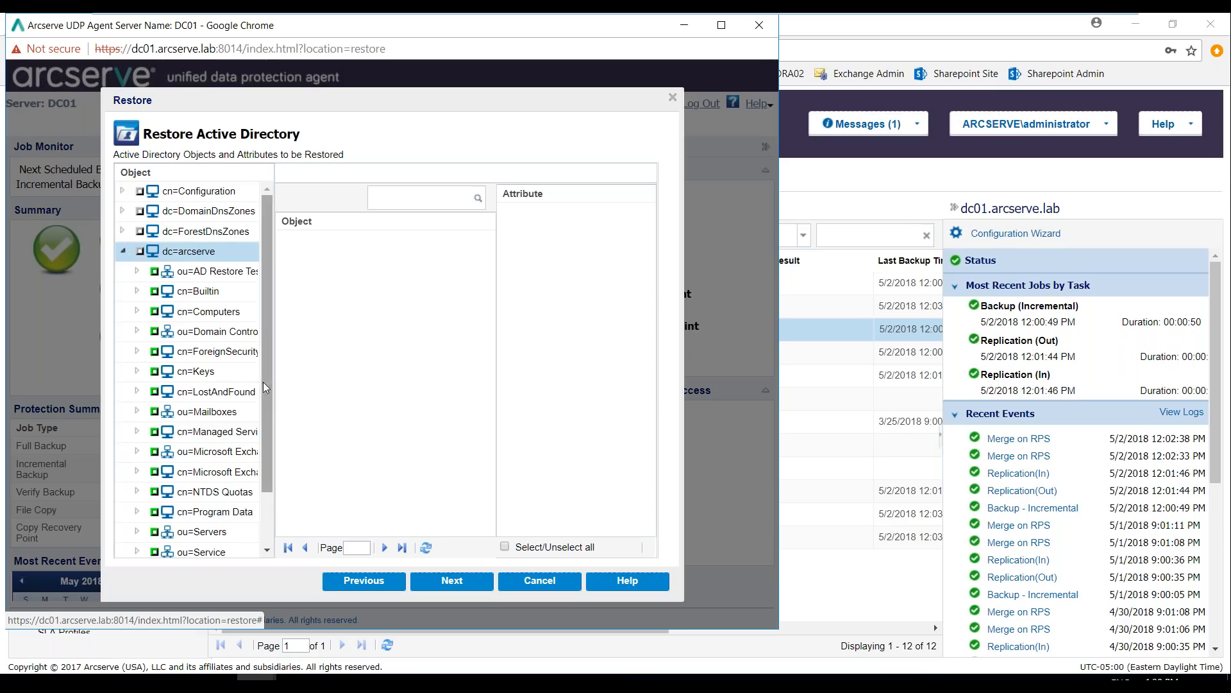
scroll(212, 468, "down", 3)
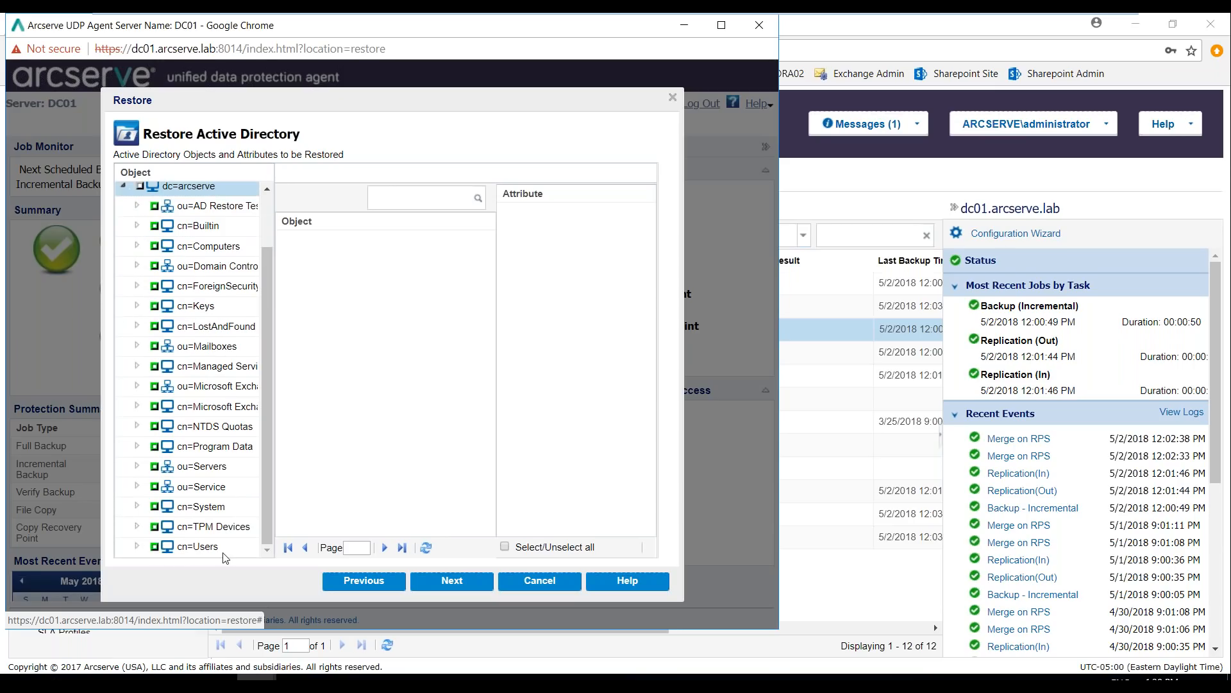
left_click(210, 549)
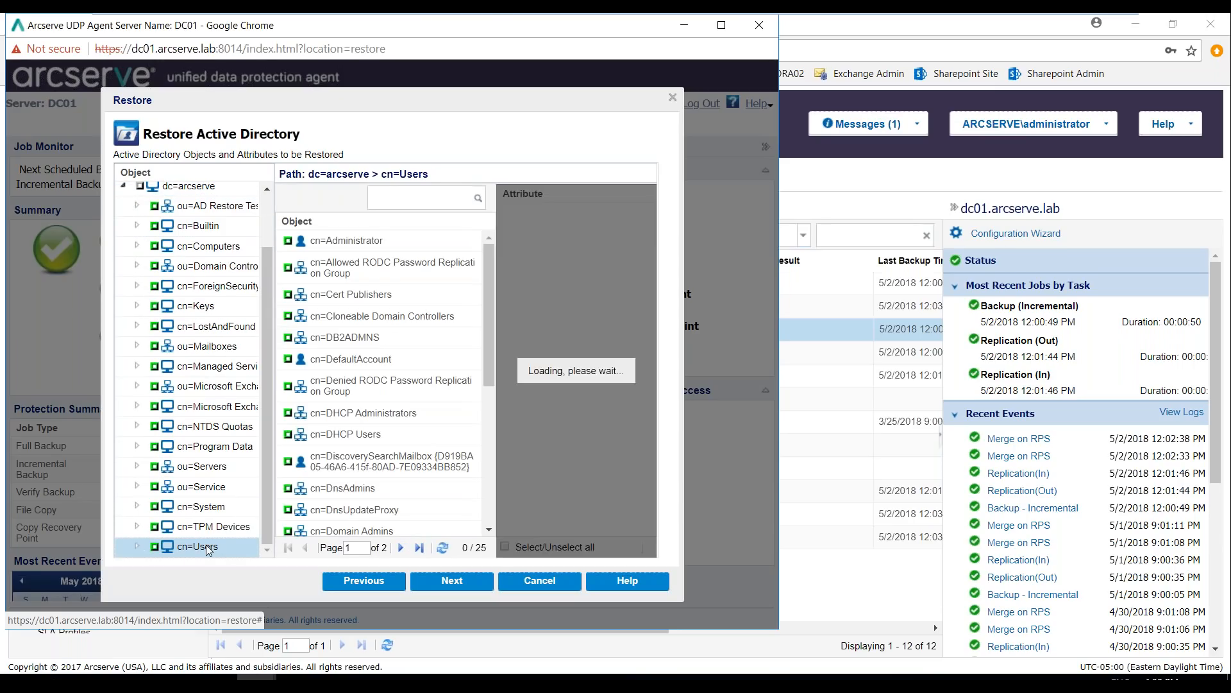
left_click_drag(489, 301, 489, 495)
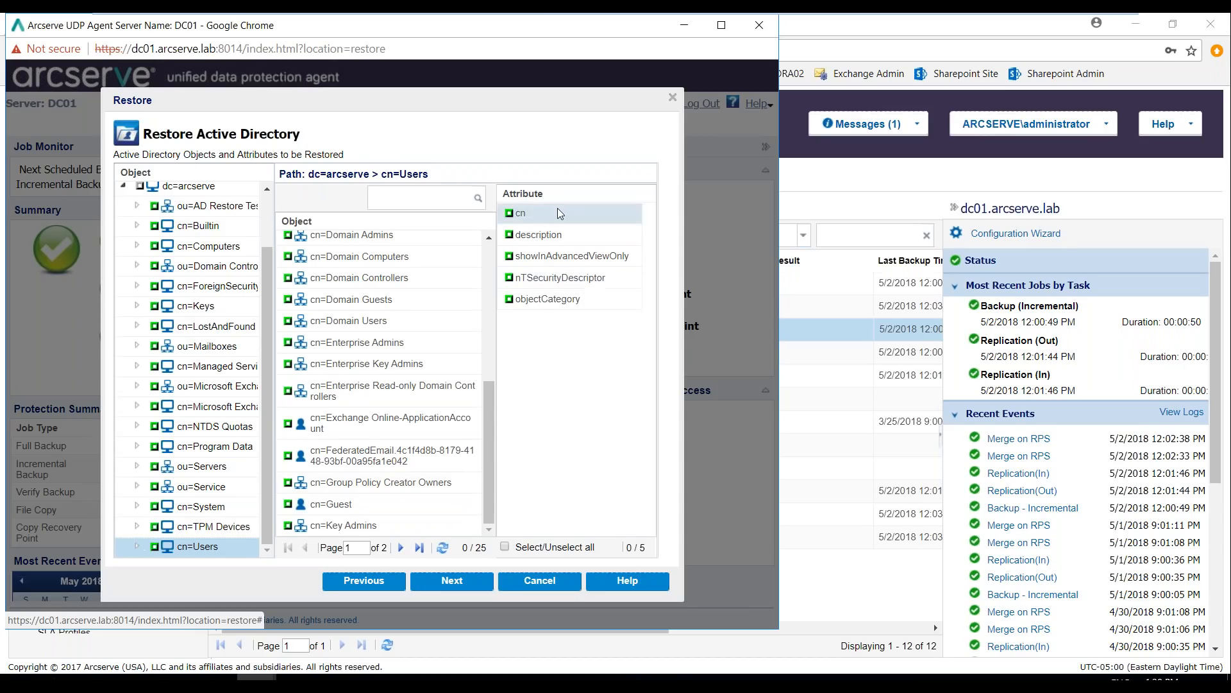
left_click(420, 510)
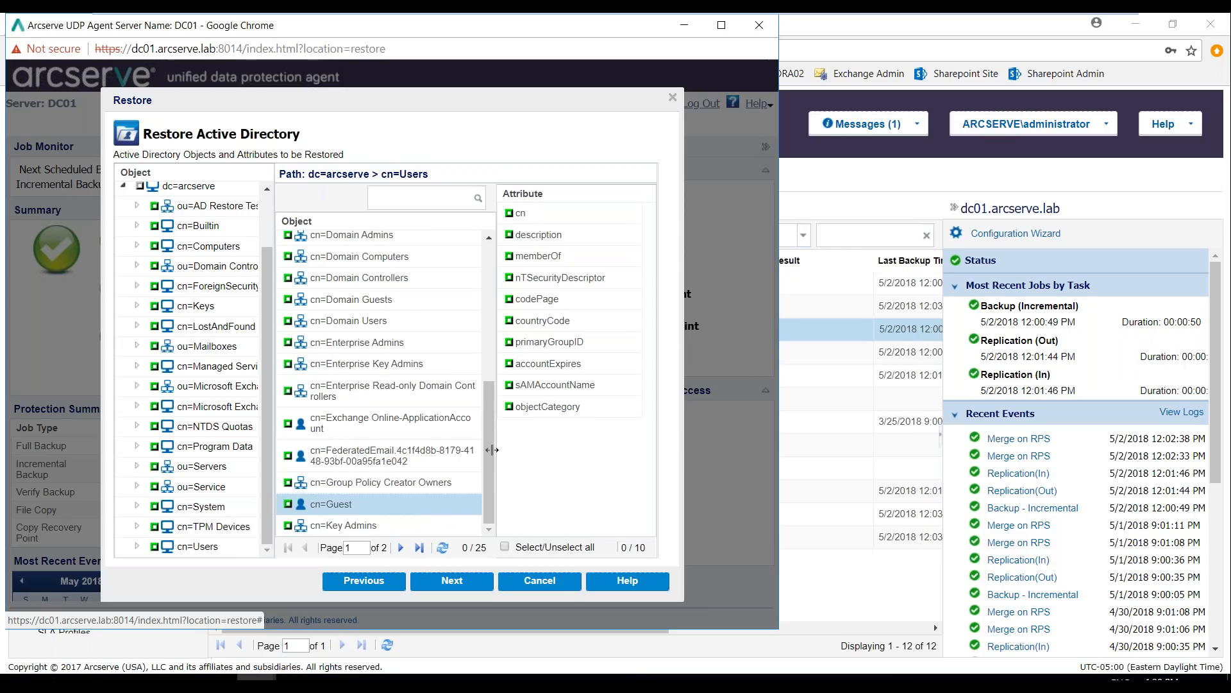
left_click_drag(491, 452, 501, 310)
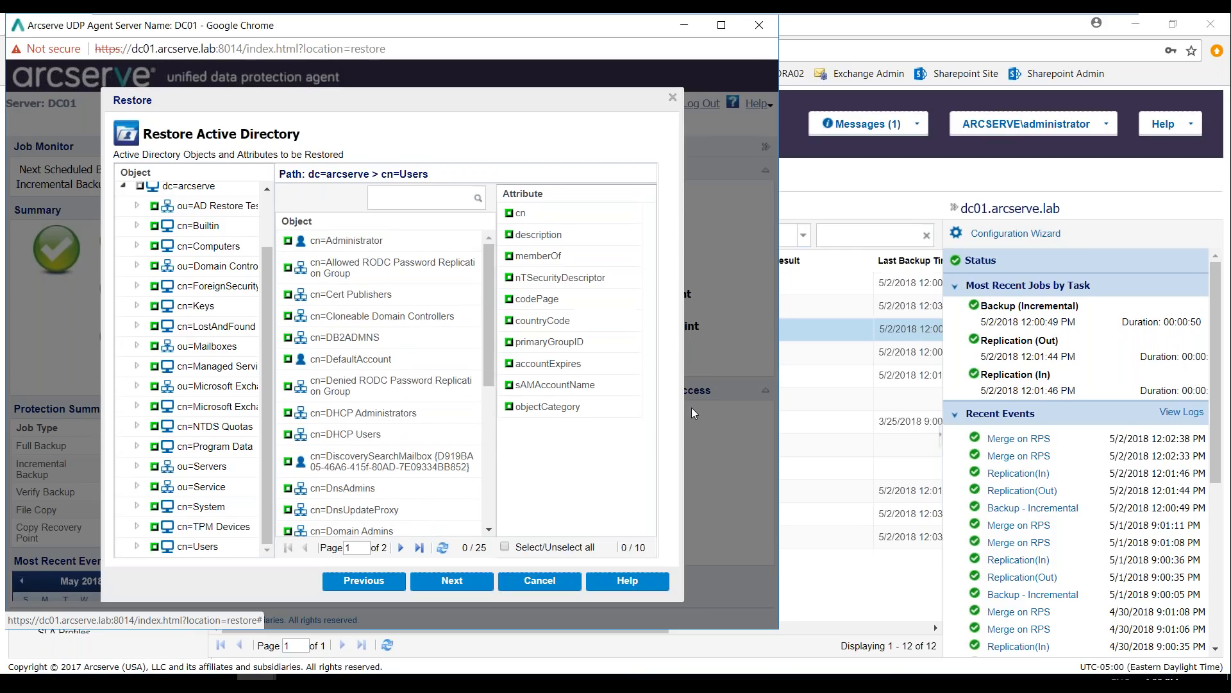
Cancel the Active Directory restore and close the DC01 agent window
left_click(531, 581)
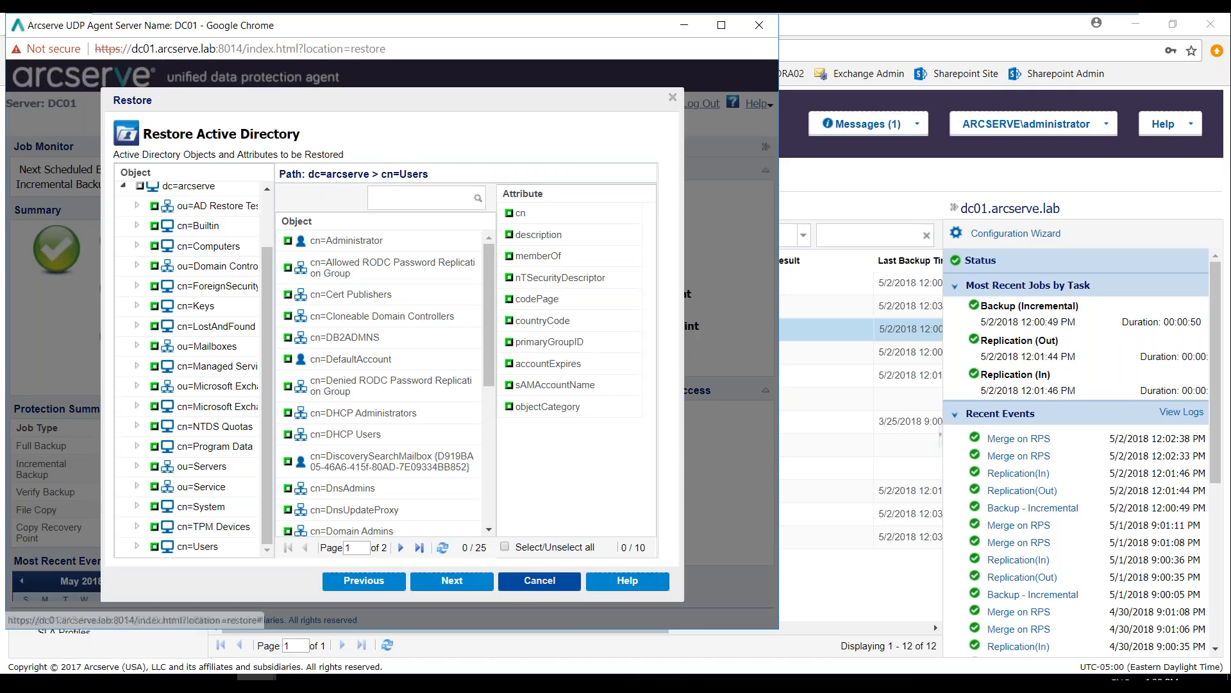
left_click(352, 372)
left_click(759, 25)
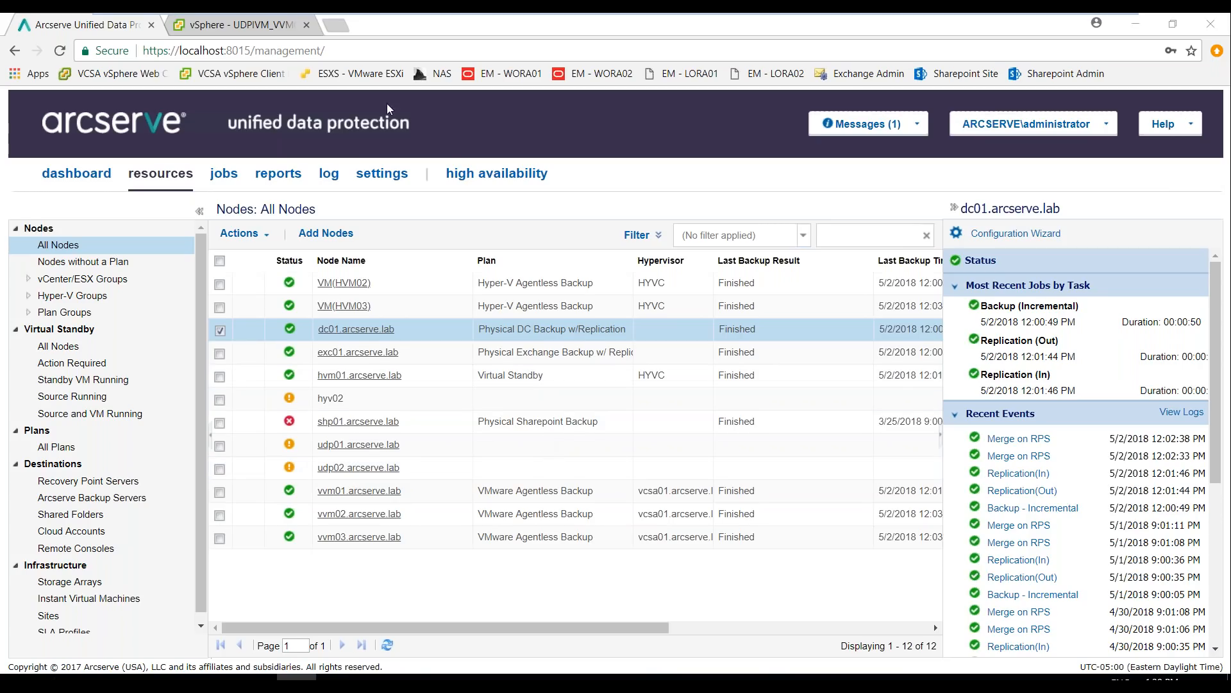
Switch to the vSphere Client and check the boot of UDPIVM_VVM02 in its VMware Remote Console
left_click(252, 32)
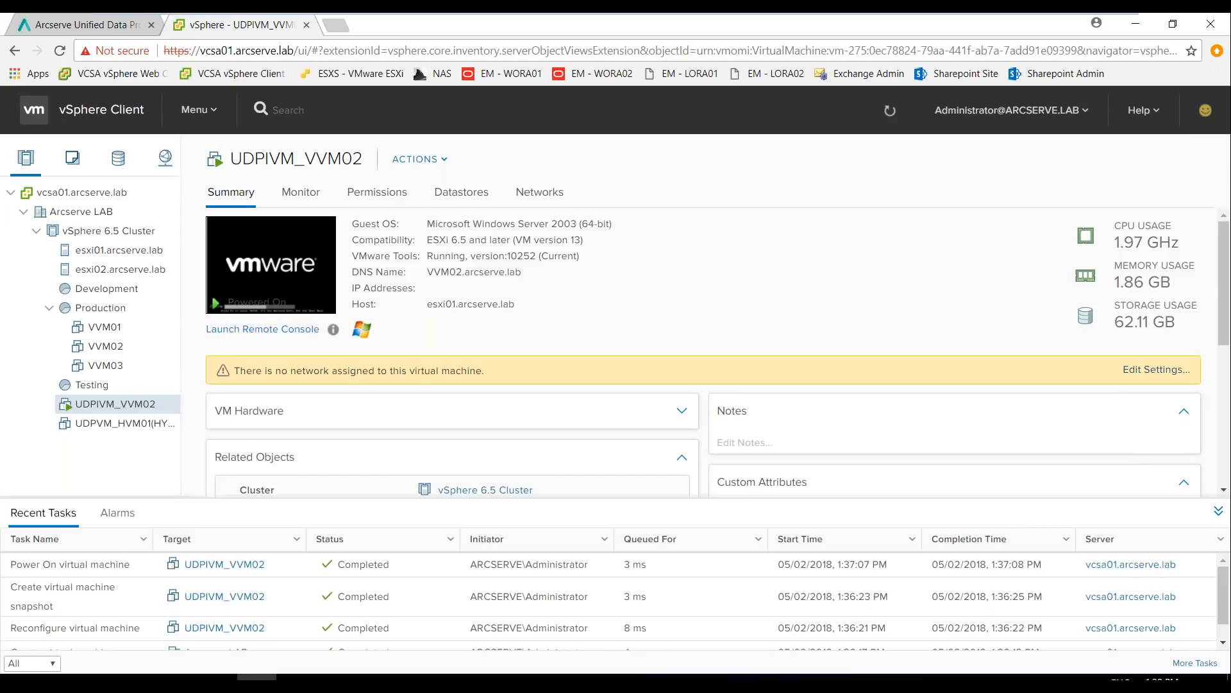
left_click(277, 270)
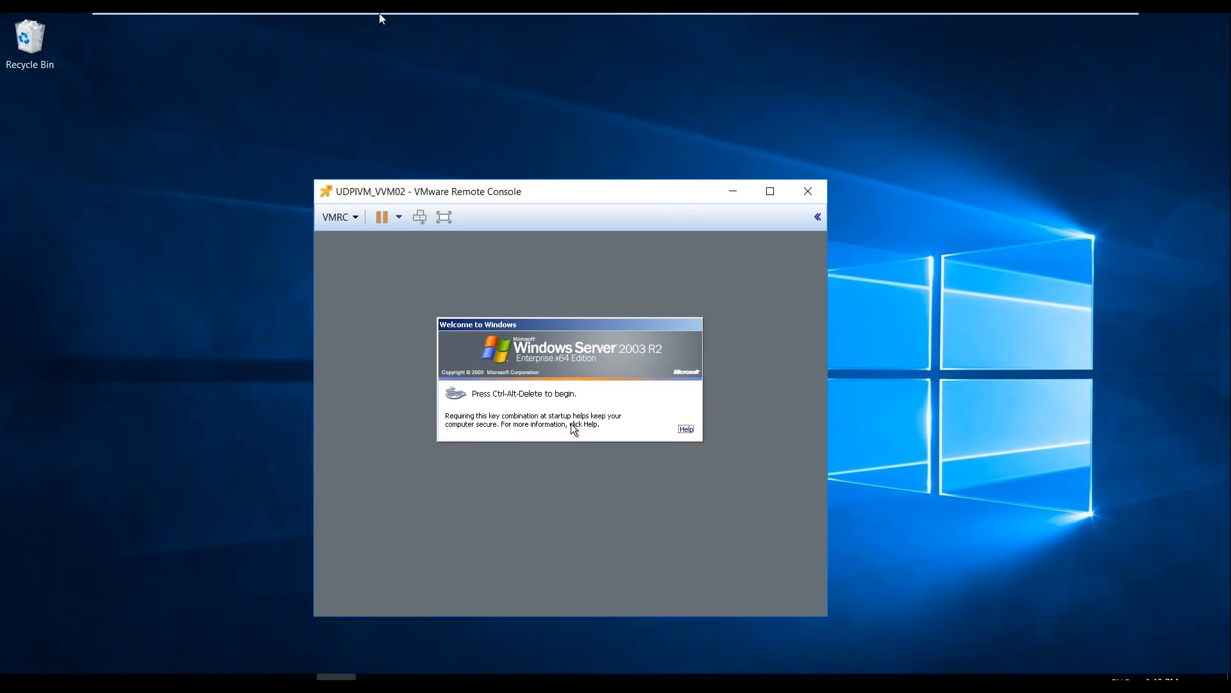
mouse_move(381, 14)
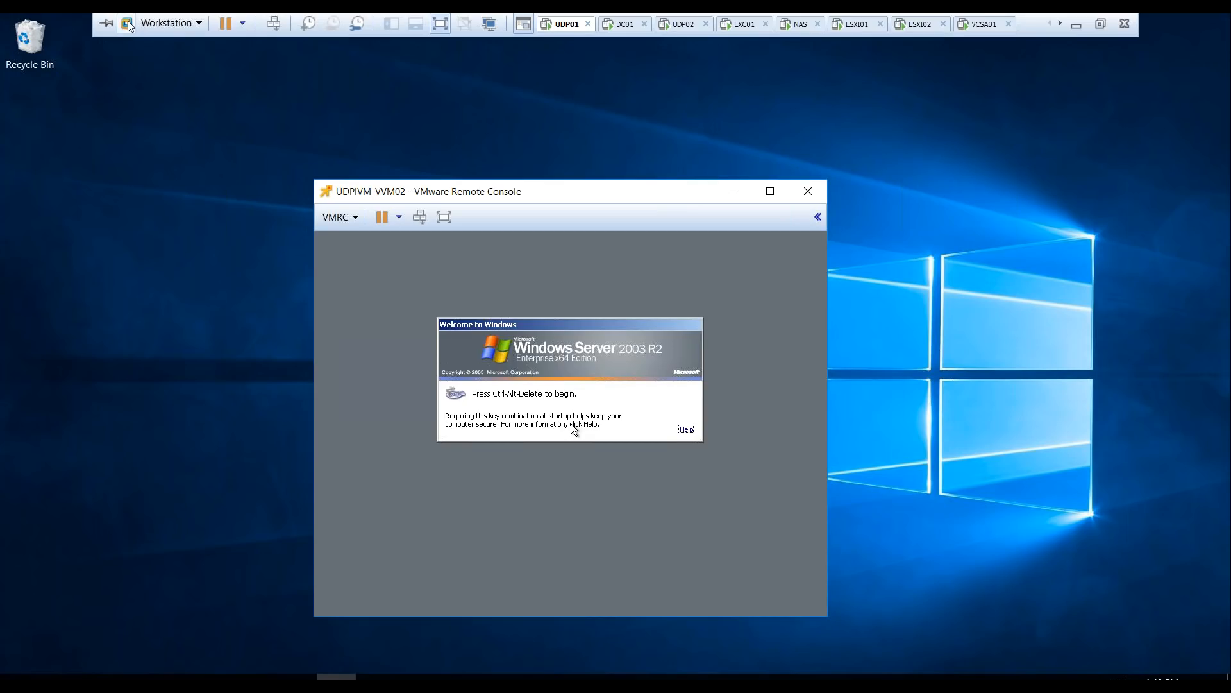
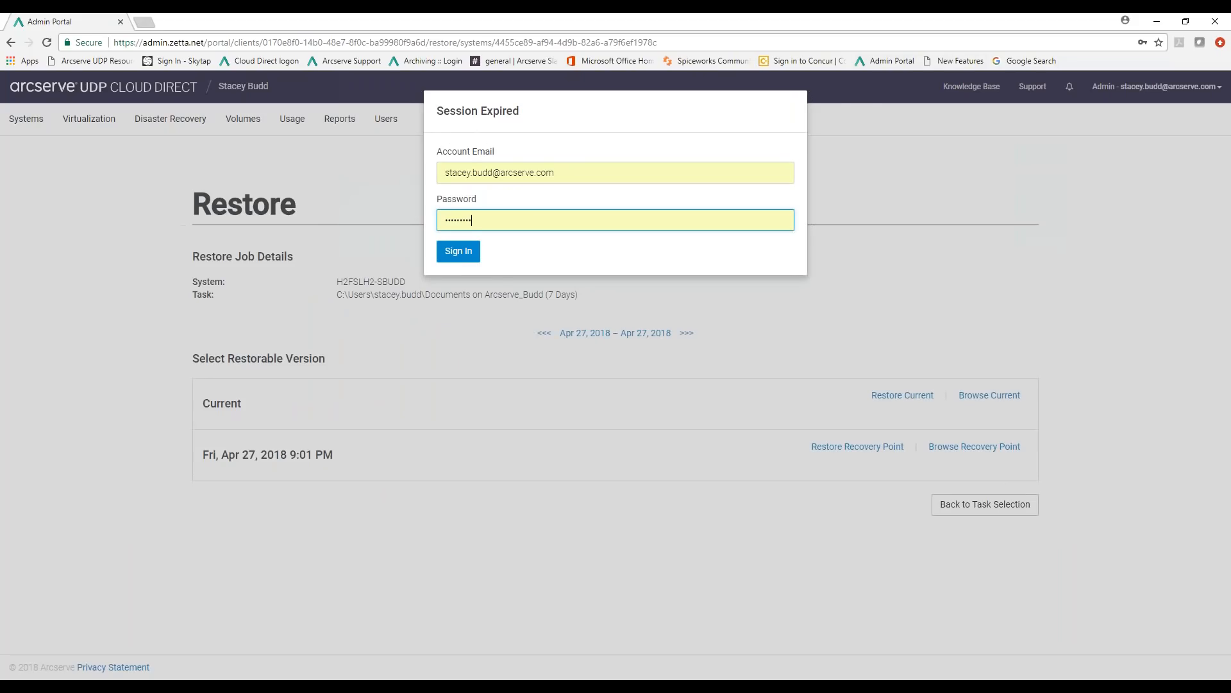
Switch to the UDP Cloud Direct Admin Portal, sign back in to the expired session, and review the agent download options for systems
left_click(461, 253)
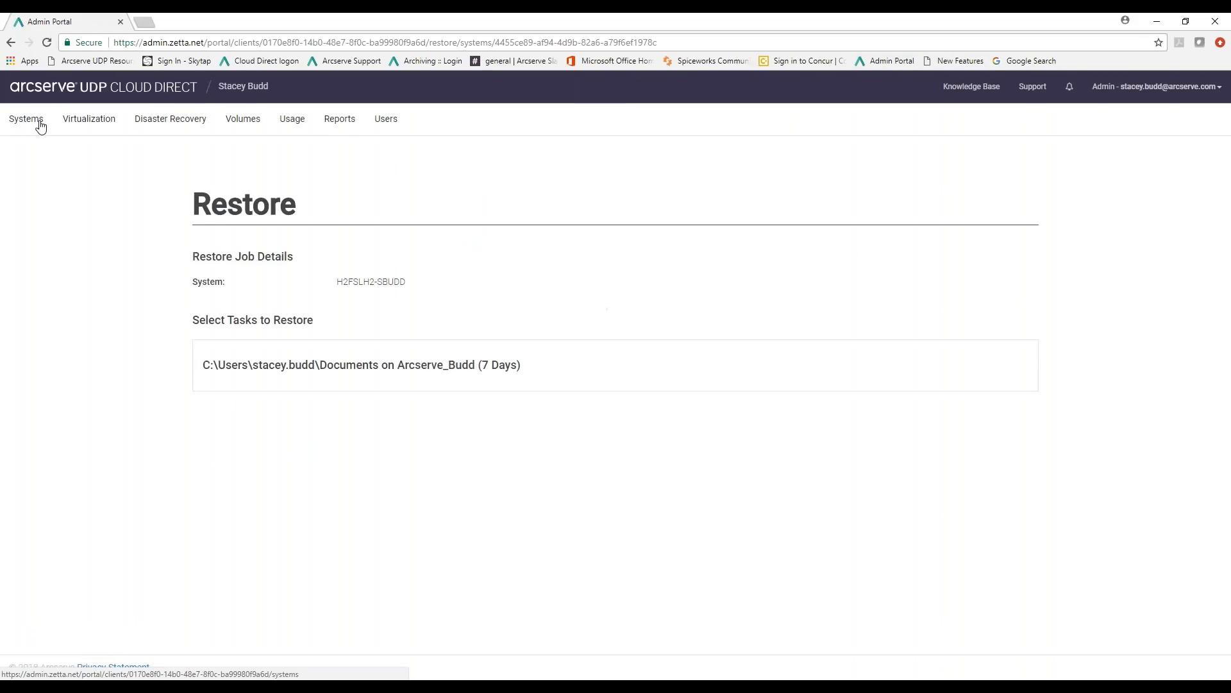
left_click(37, 122)
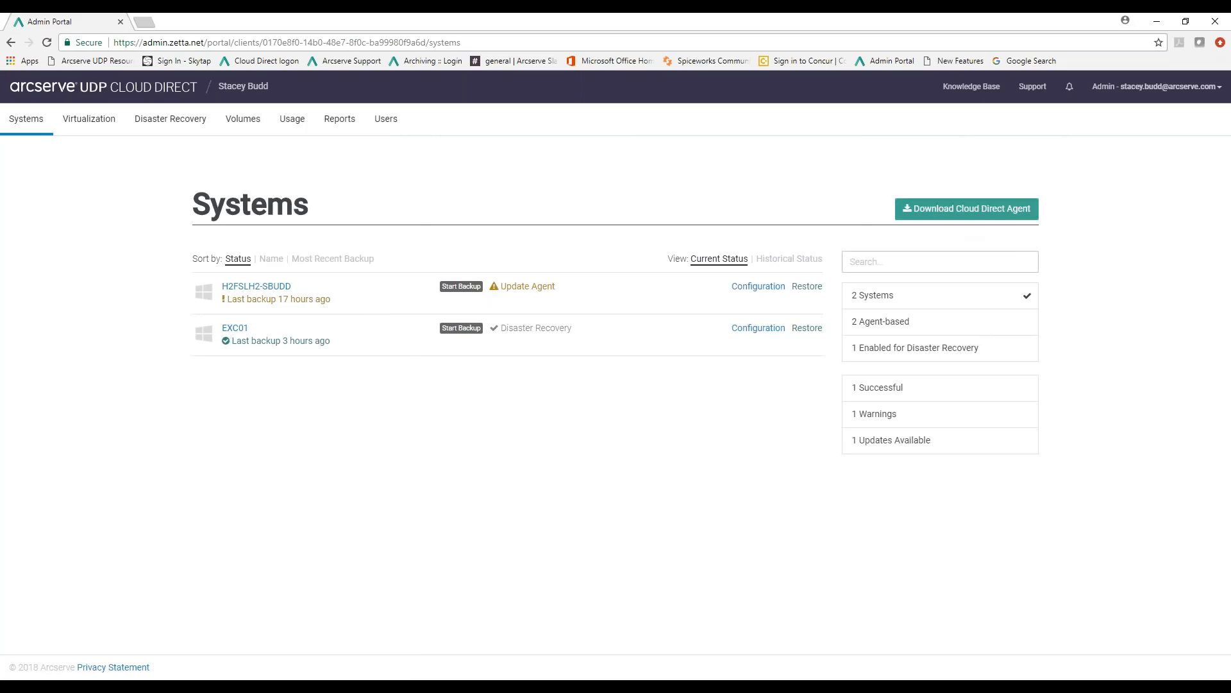
left_click(979, 217)
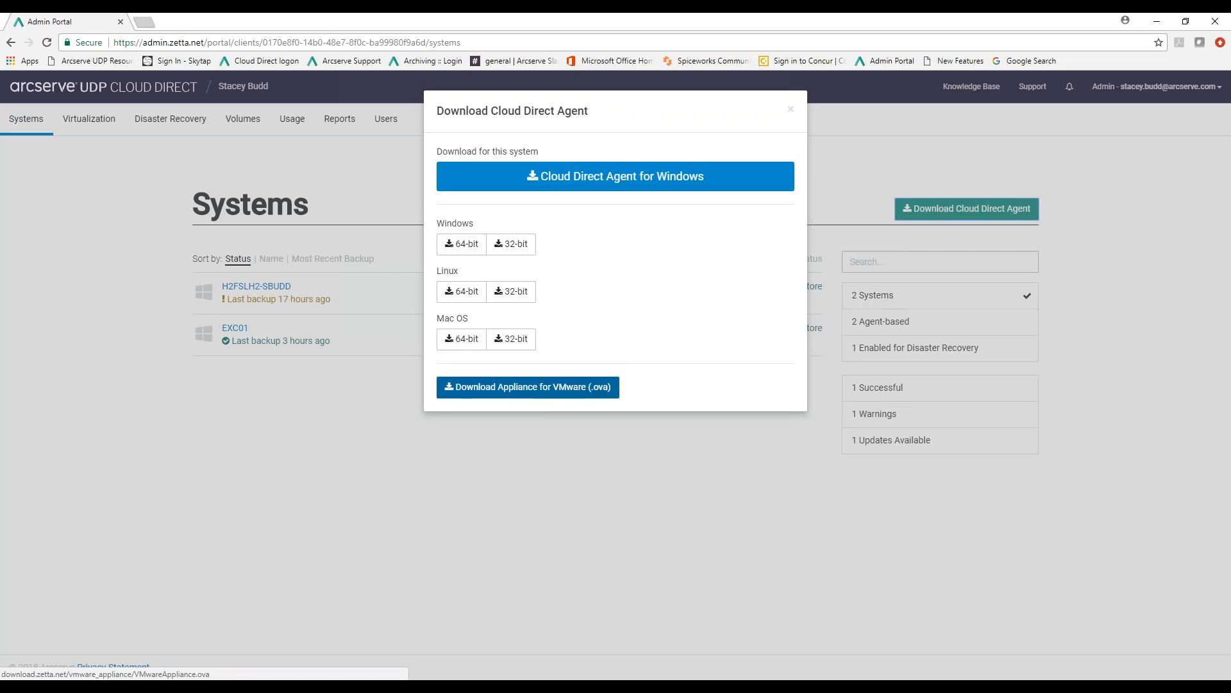
left_click(793, 113)
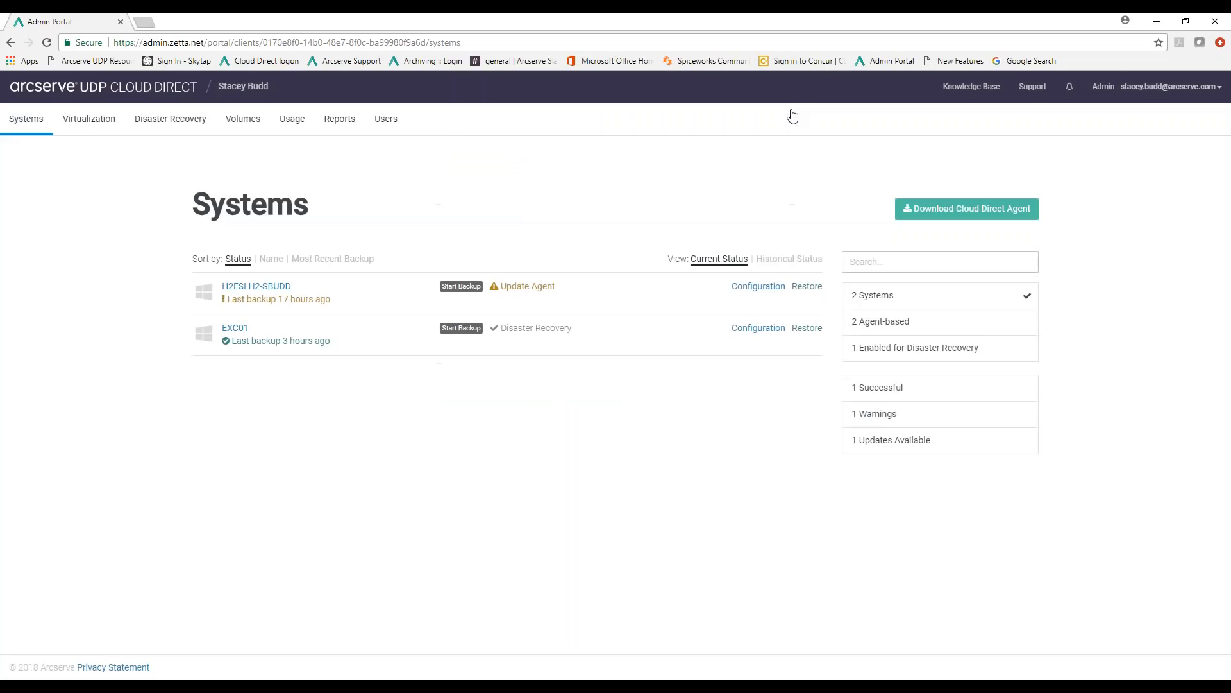
Review the VMwareAppliance settings and the backup options for its virtual machines on the Virtualization page
left_click(89, 125)
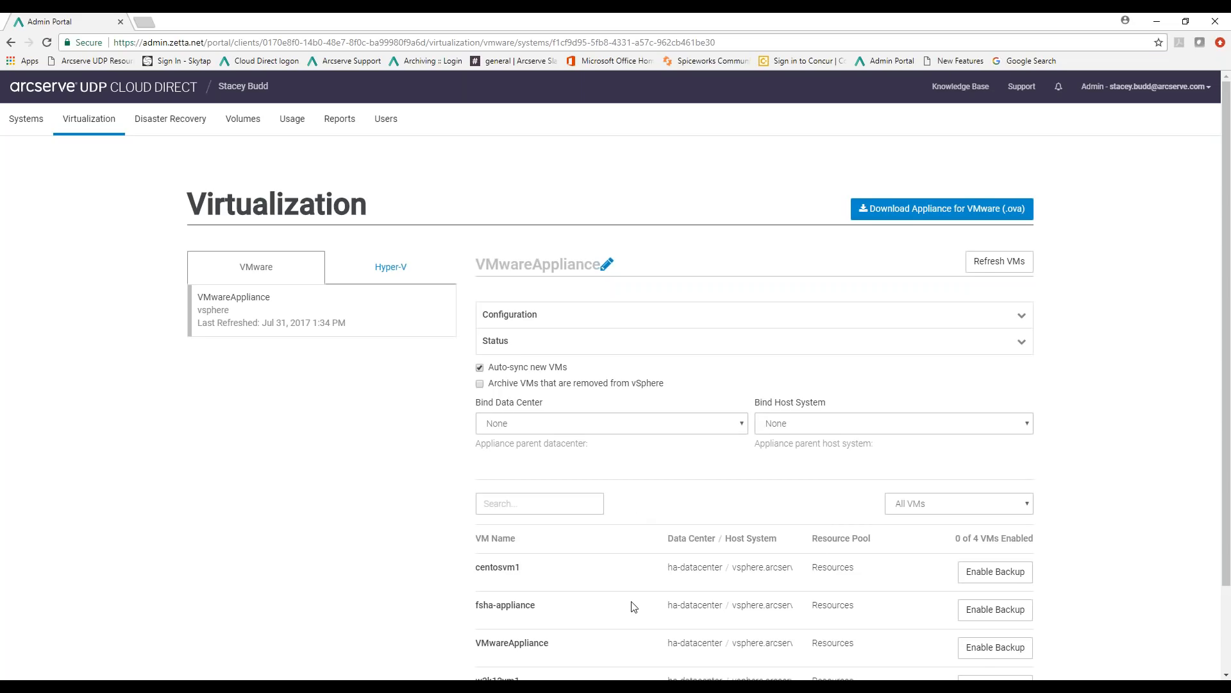
scroll(634, 607, "down", 1)
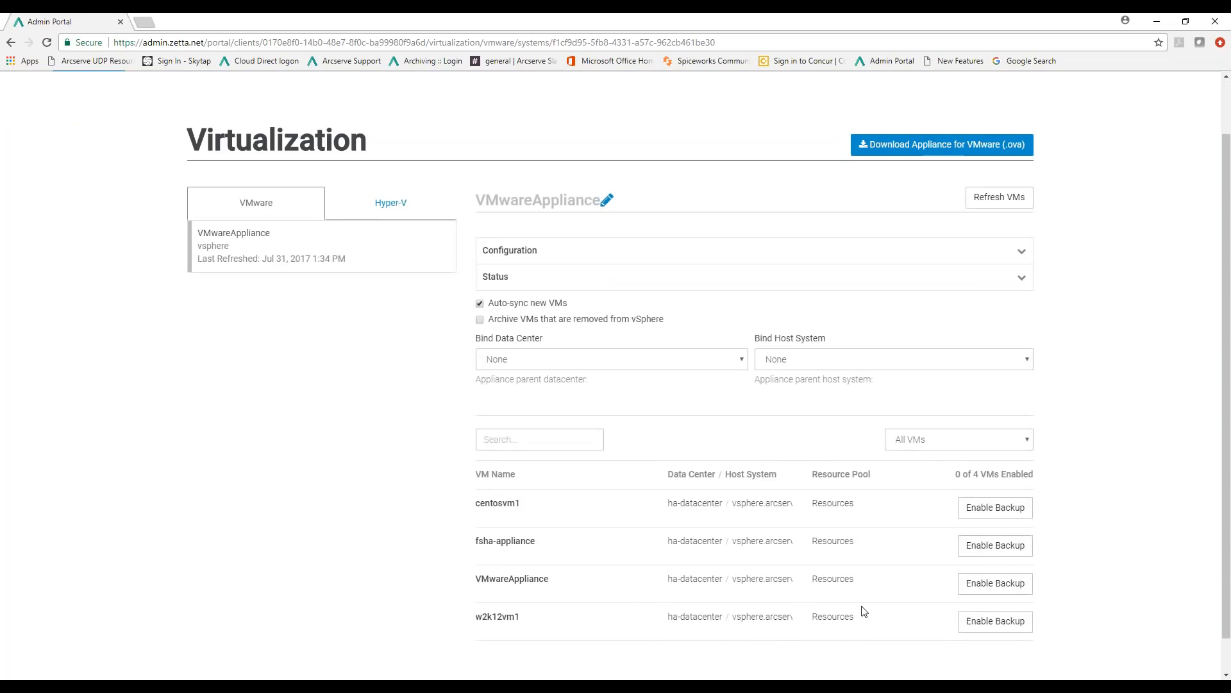
scroll(862, 611, "up", 1)
Examine the Disaster Recovery page's connection, port forwarding and idle VM options
left_click(164, 123)
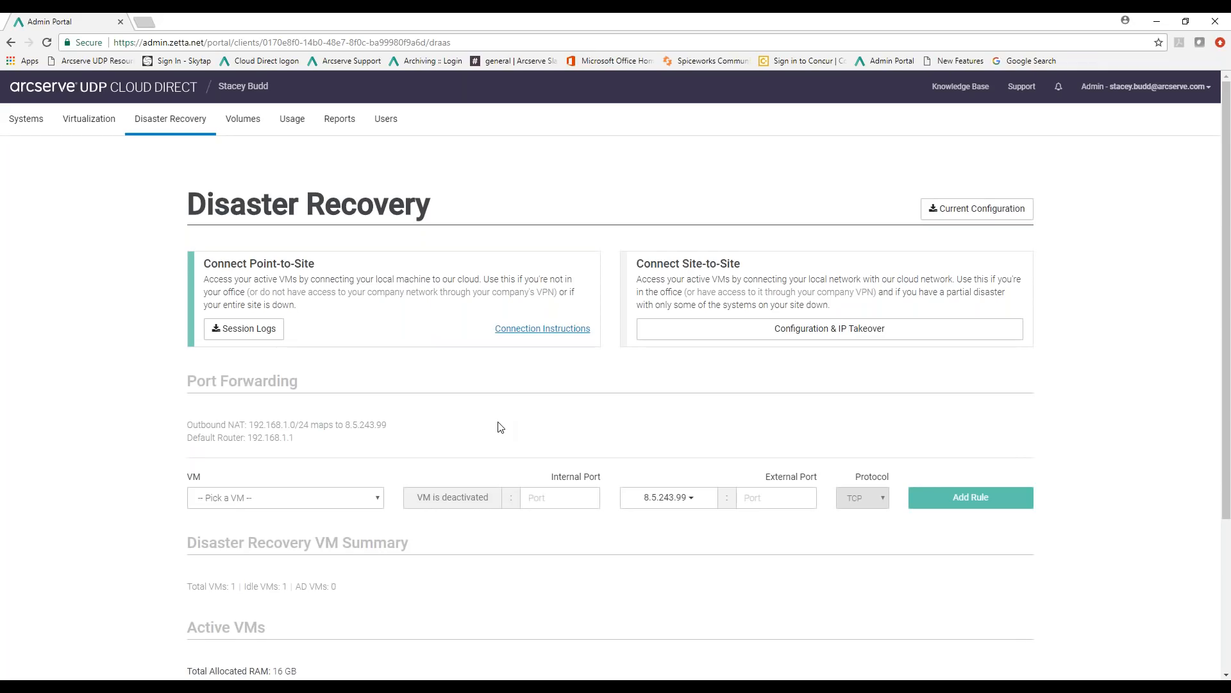
scroll(500, 430, "down", 3)
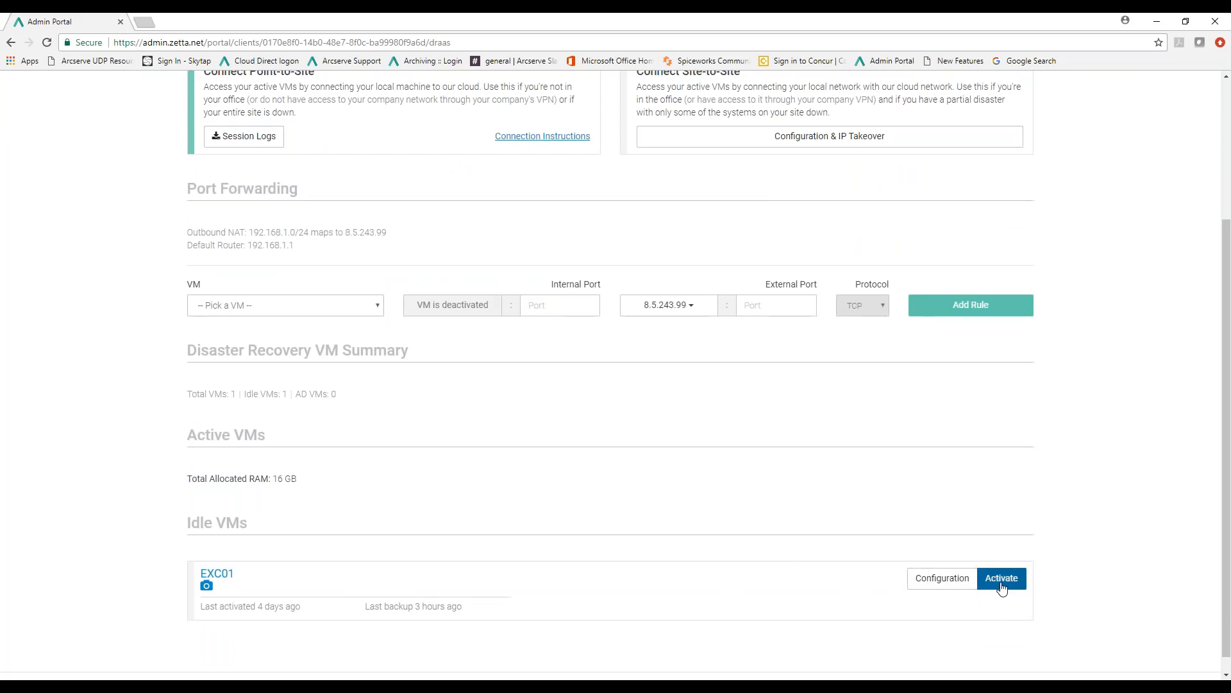
scroll(449, 385, "up", 3)
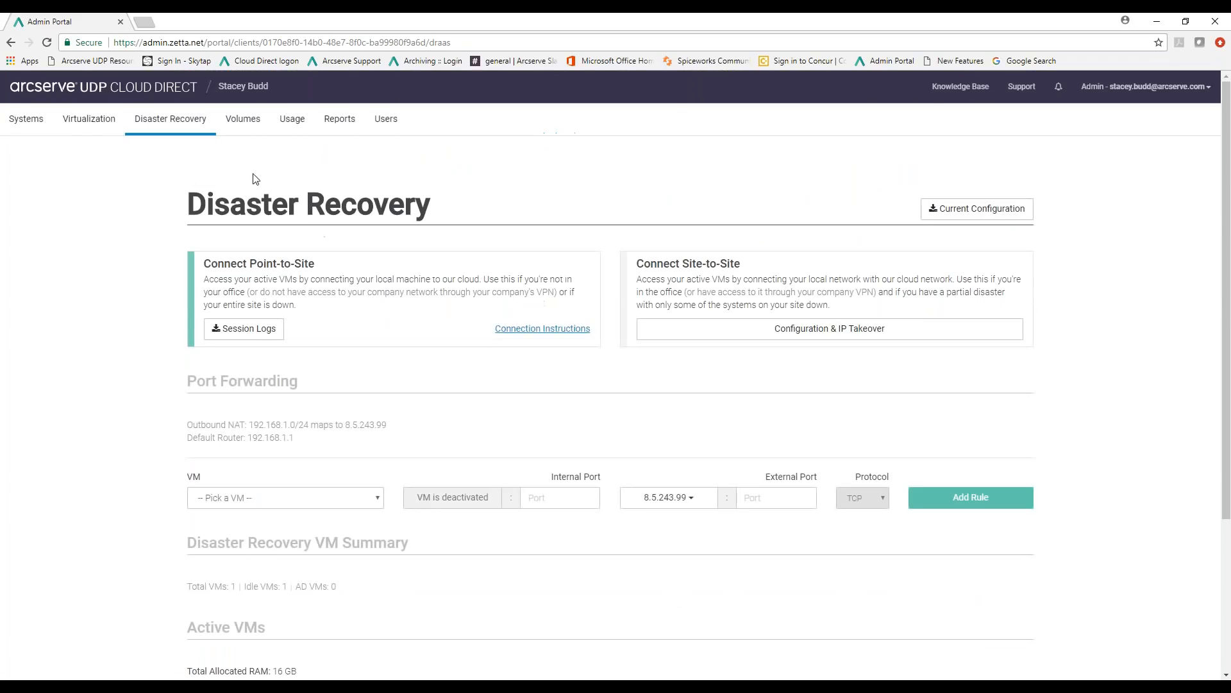
Inspect the Windows 10 system's backup configuration and the available backup task types, closing both without changes
left_click(34, 124)
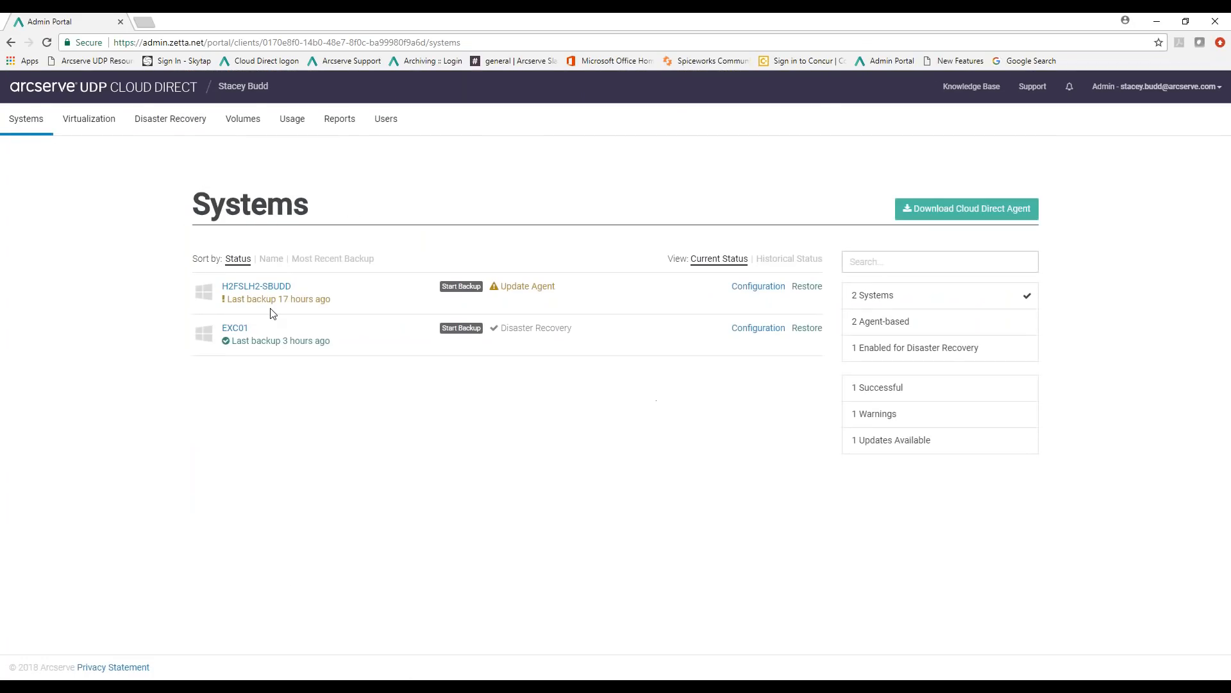
left_click(758, 286)
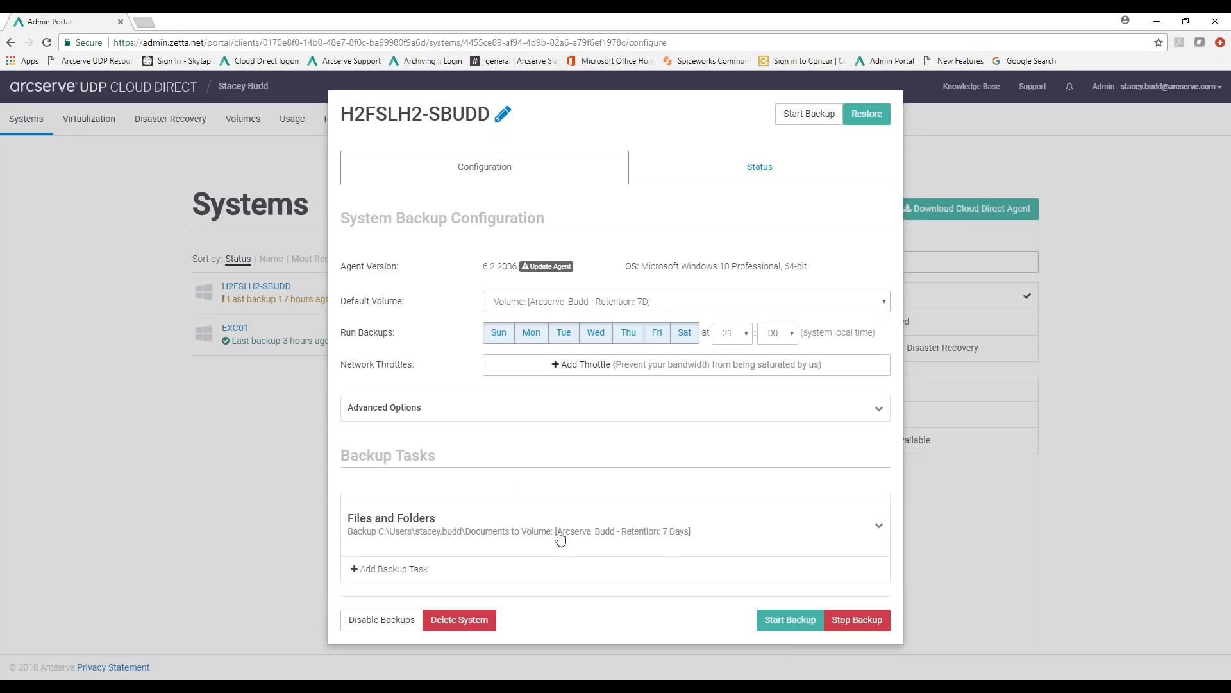
left_click(398, 568)
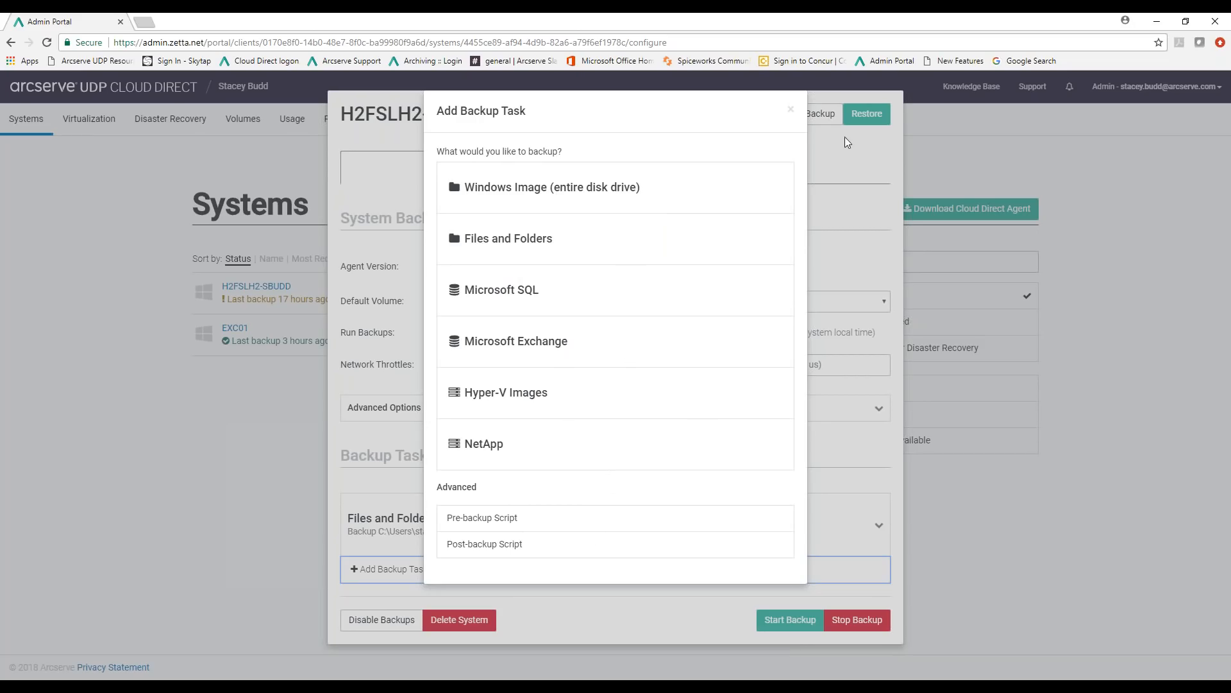
left_click(790, 110)
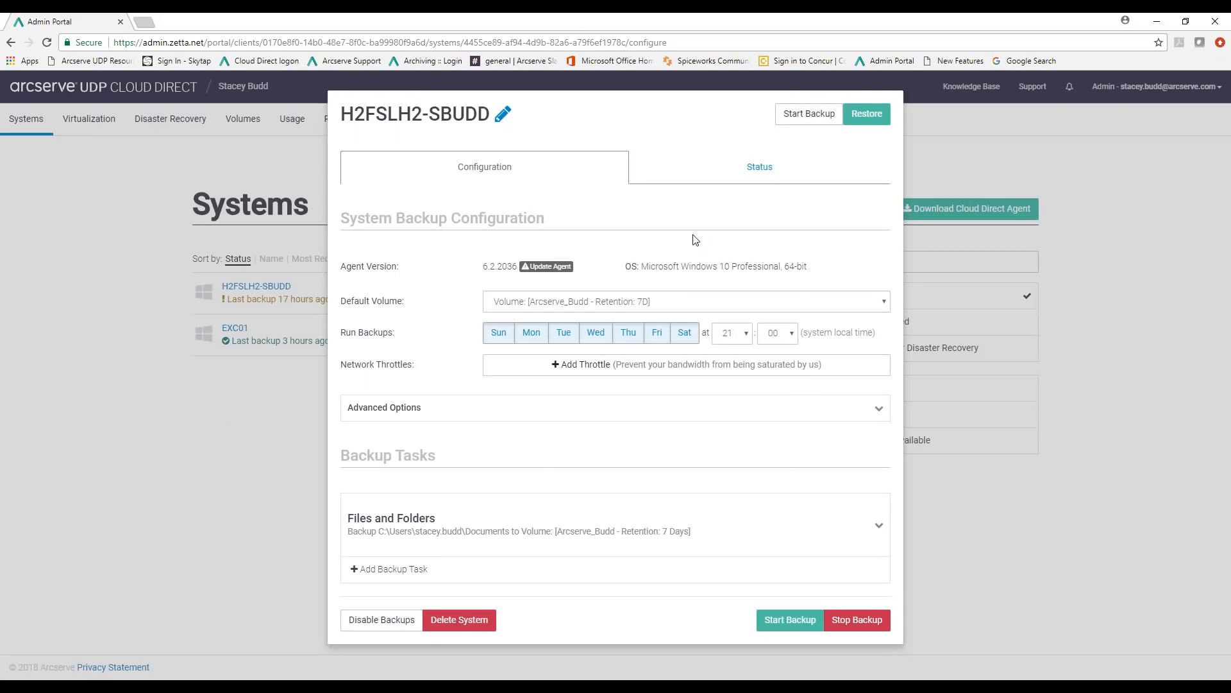
left_click(969, 529)
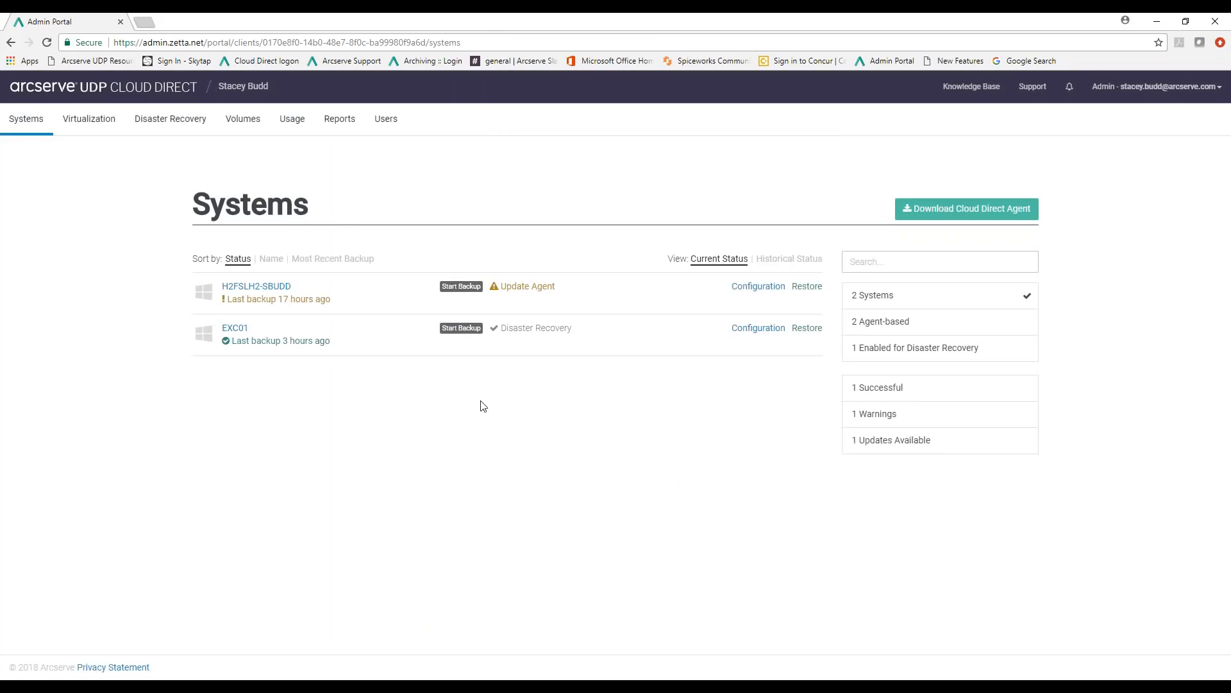
Check EXC01's last backup details and review its backup schedule and Windows Image task, leaving the configuration unchanged
mouse_move(314, 341)
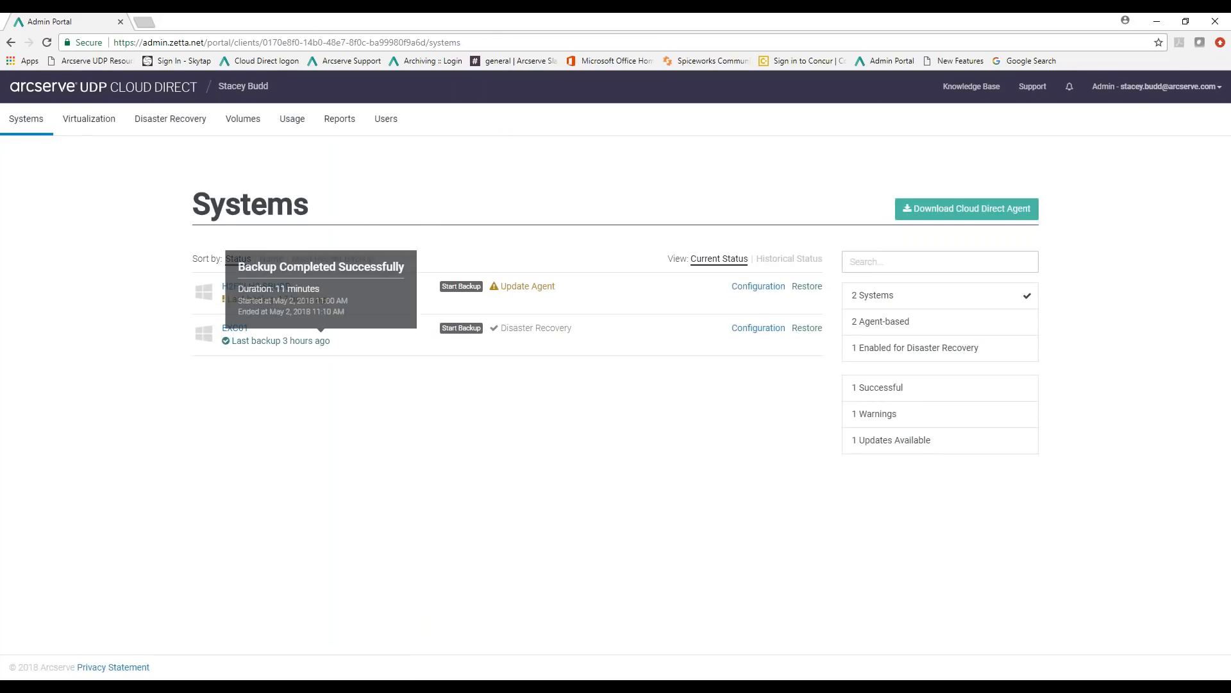
left_click(758, 329)
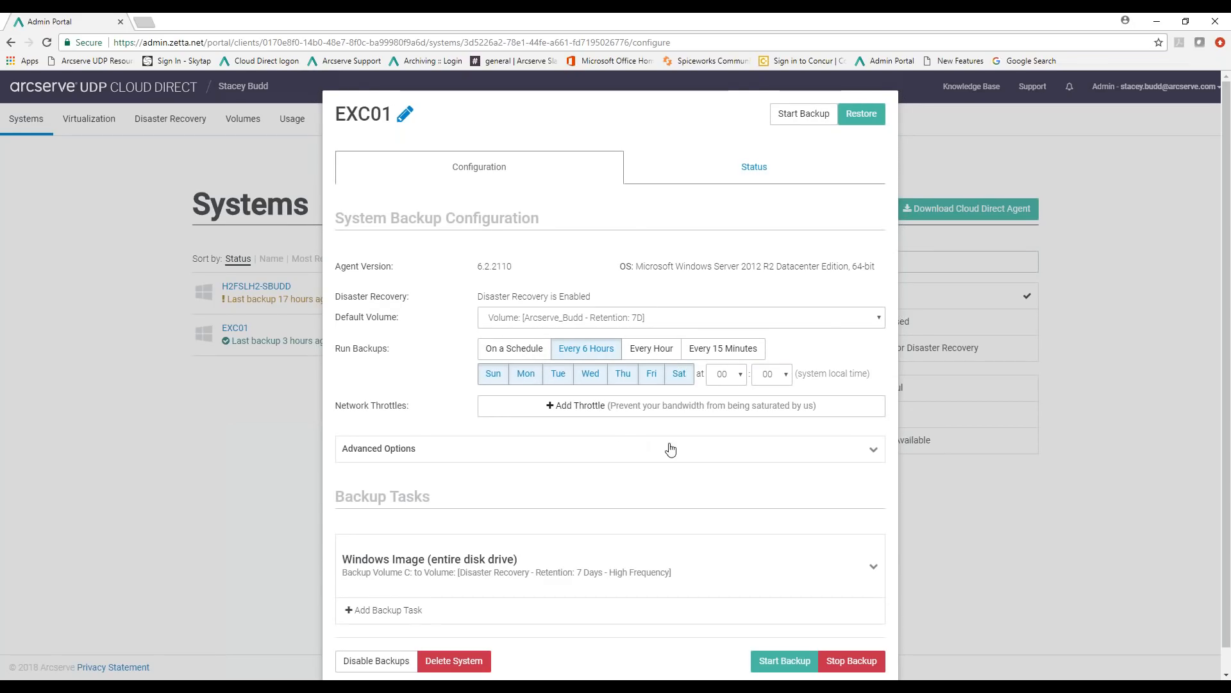
scroll(644, 471, "down", 1)
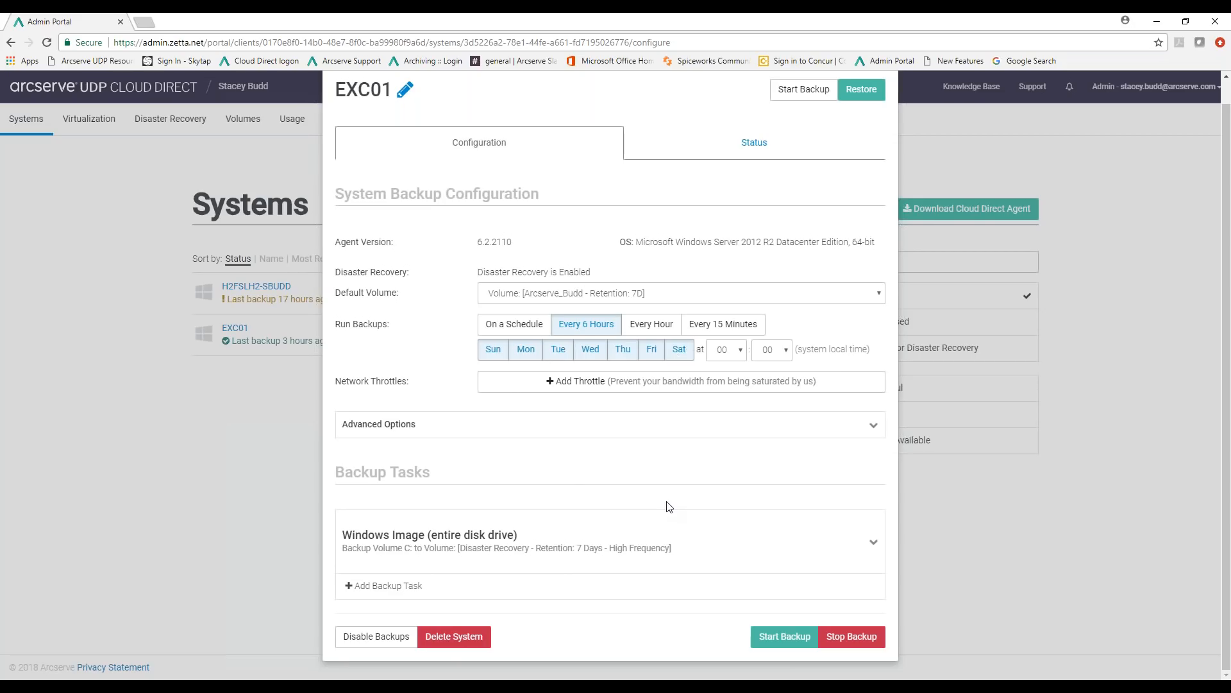
scroll(669, 506, "up", 1)
left_click(1034, 506)
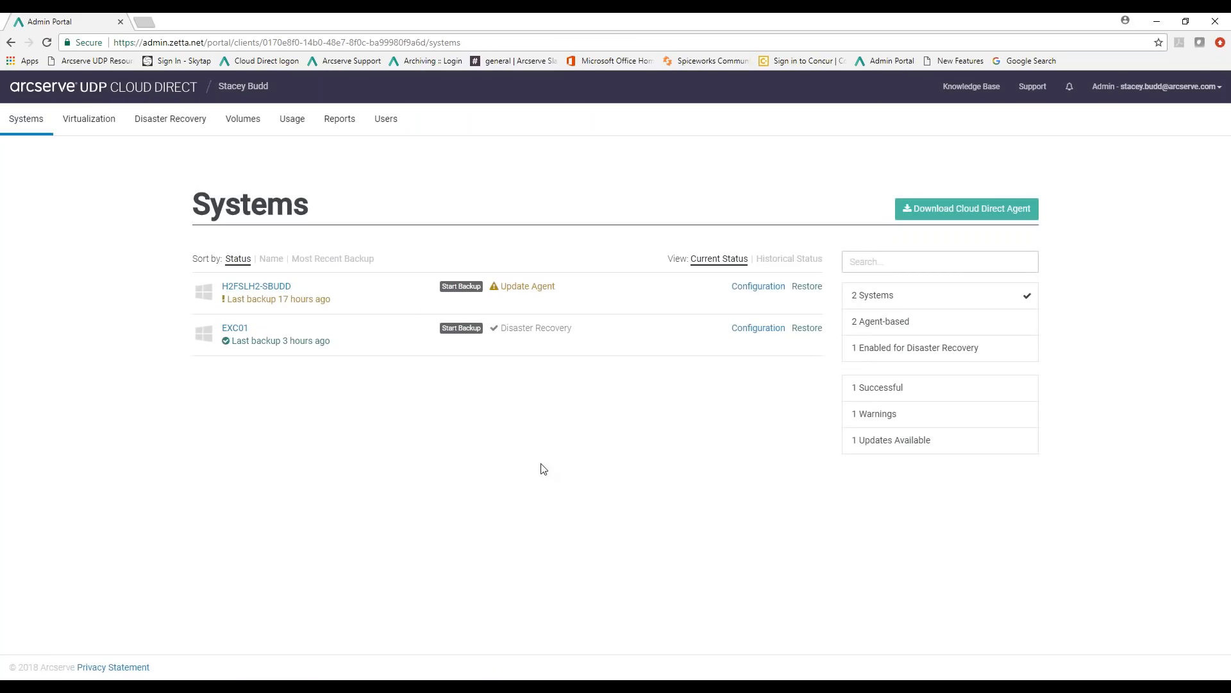
Browse the current restorable version of the Windows 10 system's Documents backup, examine its web address, and close the file browser
left_click(807, 289)
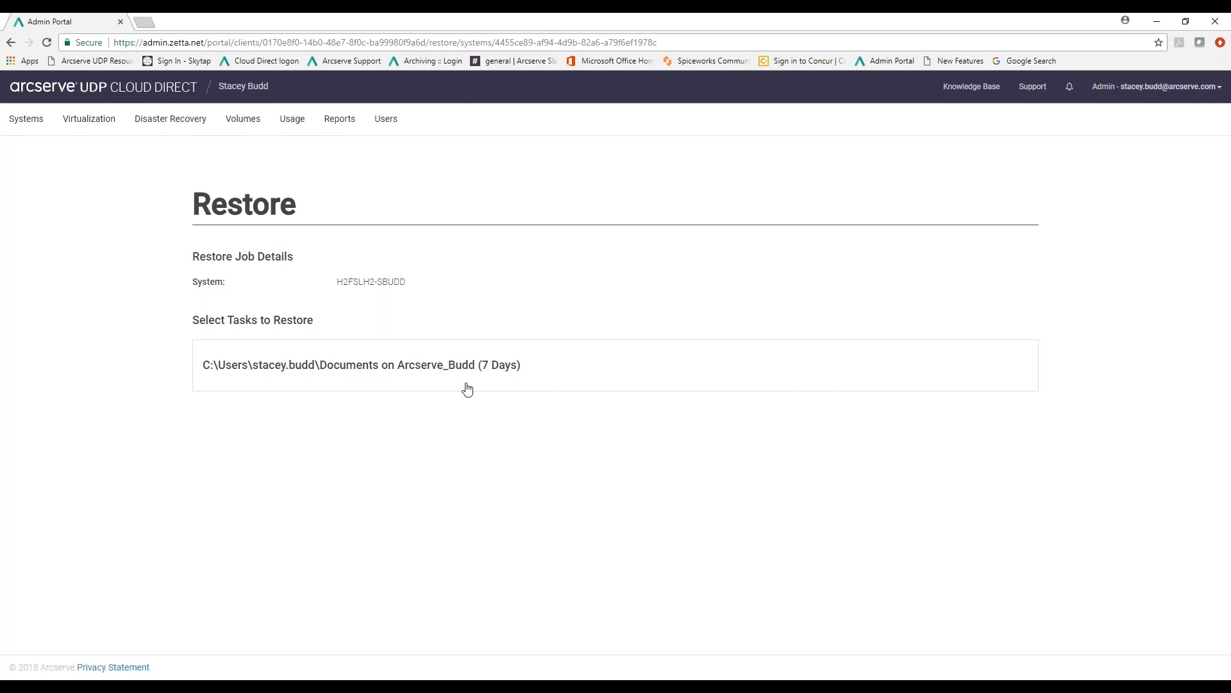
left_click(446, 370)
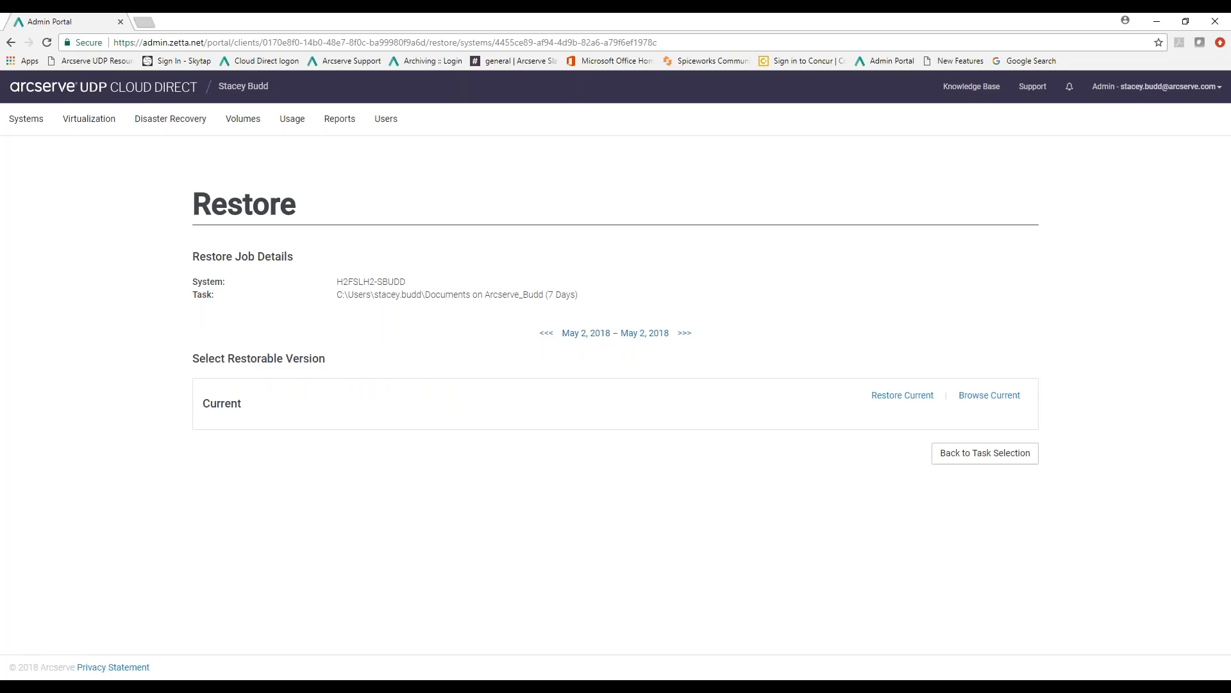
left_click(989, 398)
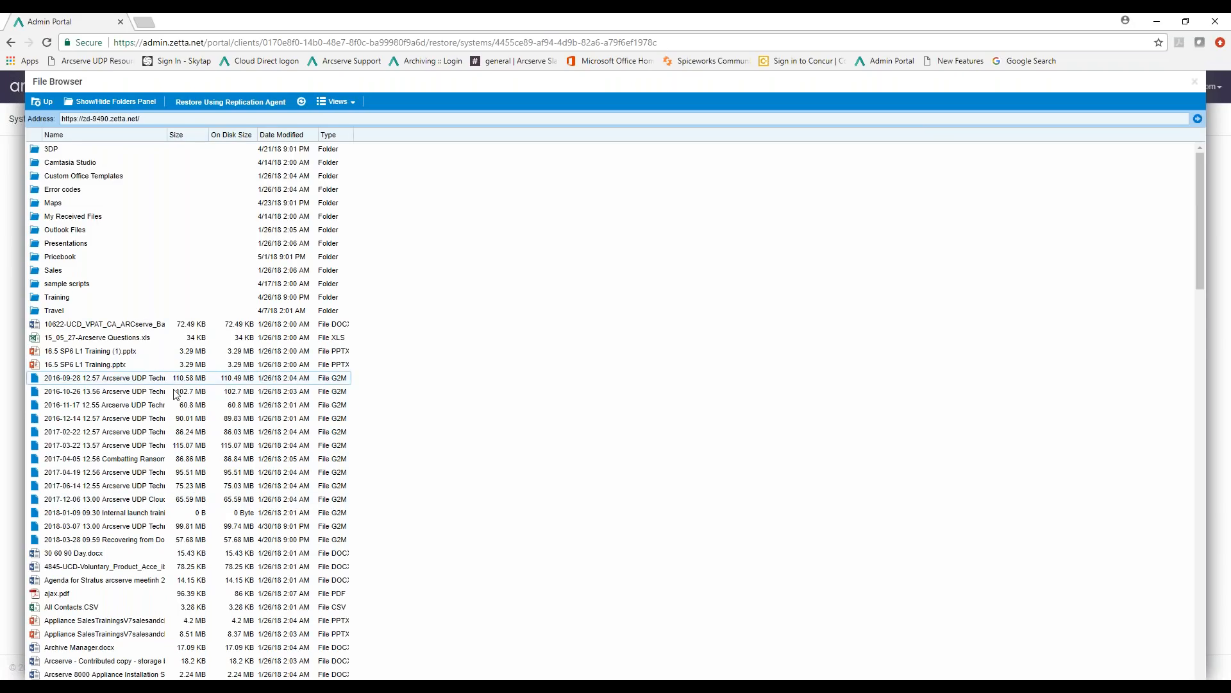
left_click(149, 118)
left_click_drag(150, 118, 59, 119)
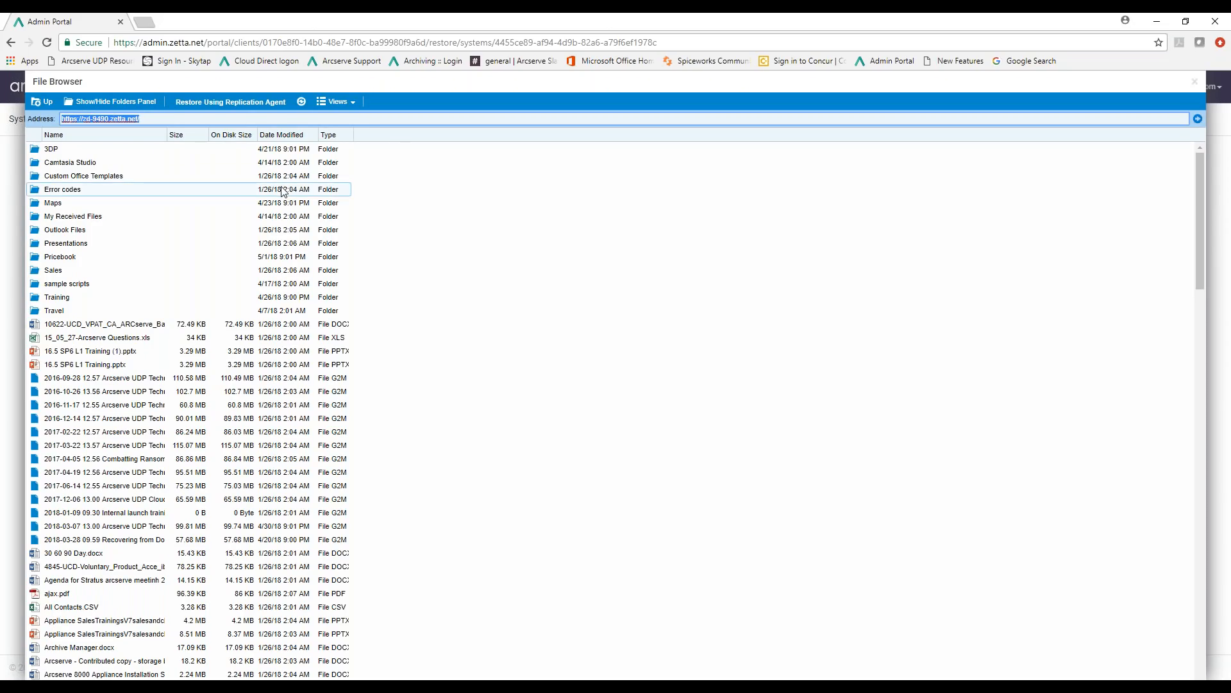
left_click(1195, 81)
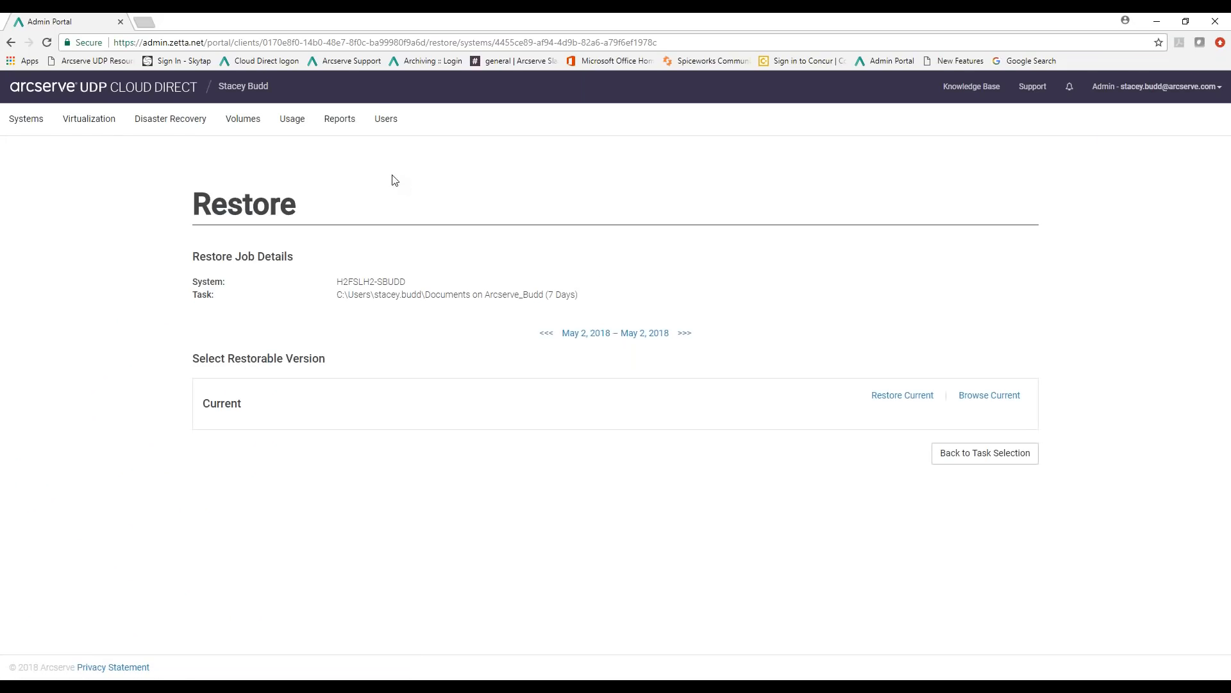
Return to the Disaster Recovery page and examine the activation option for the idle EXC01 VM
left_click(184, 122)
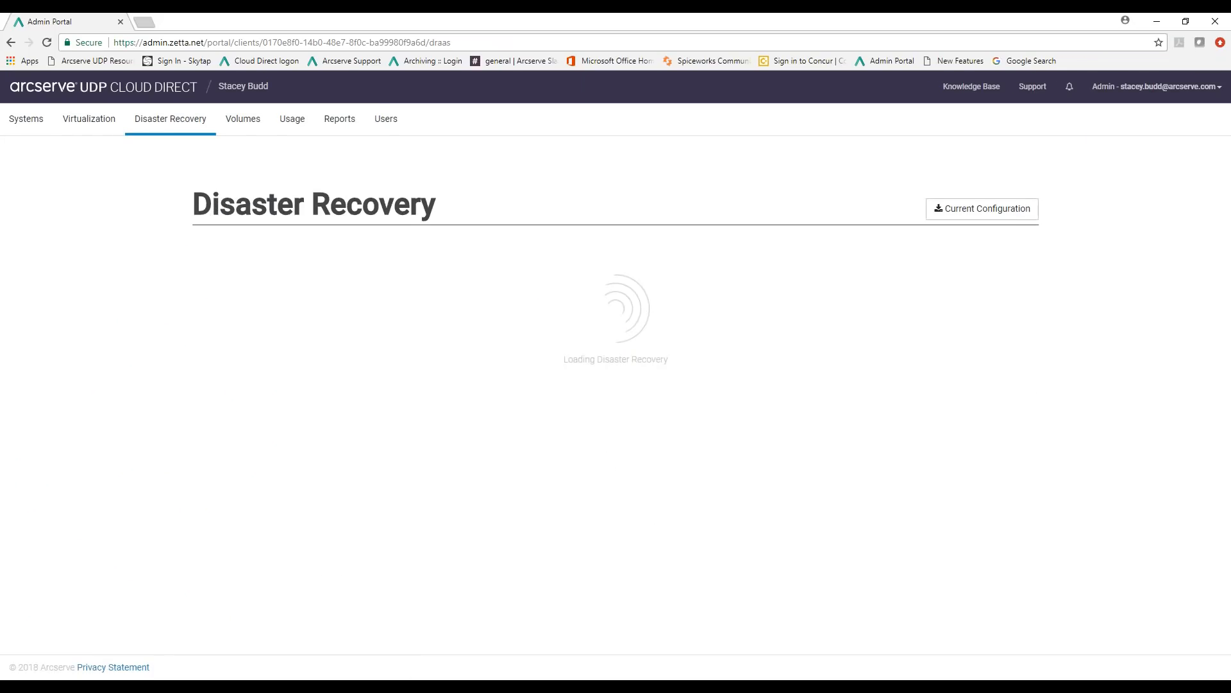
scroll(850, 480, "down", 2)
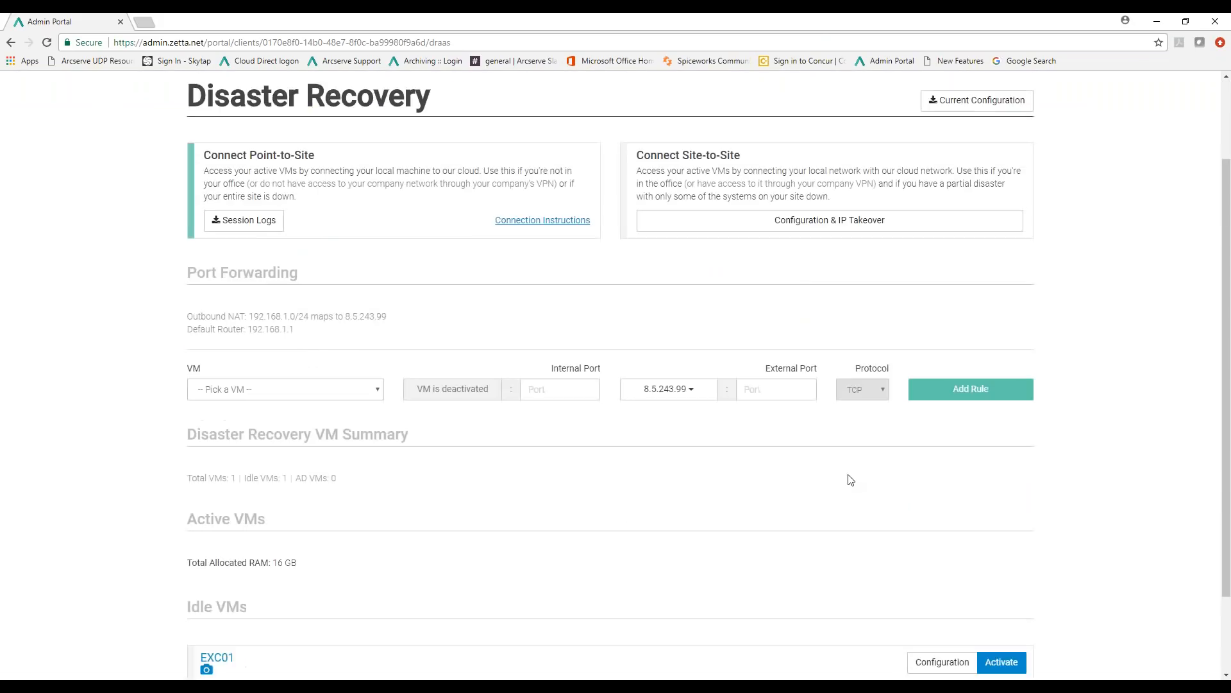
scroll(851, 479, "down", 1)
mouse_move(210, 592)
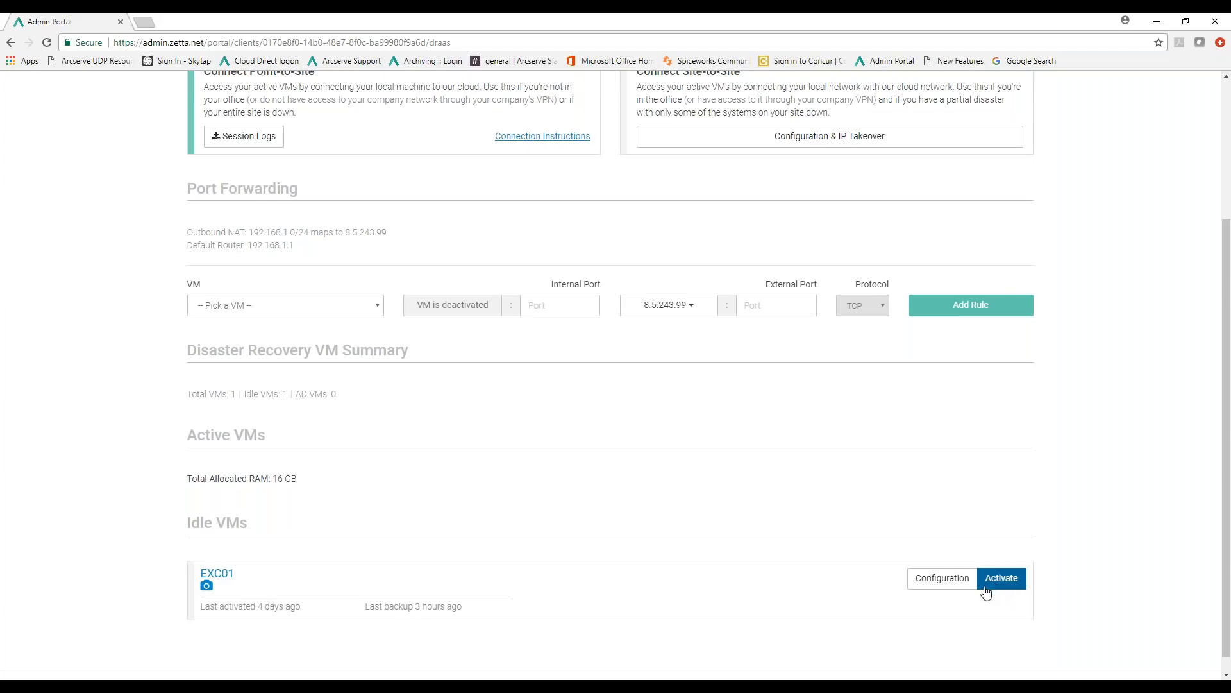
scroll(646, 540, "up", 3)
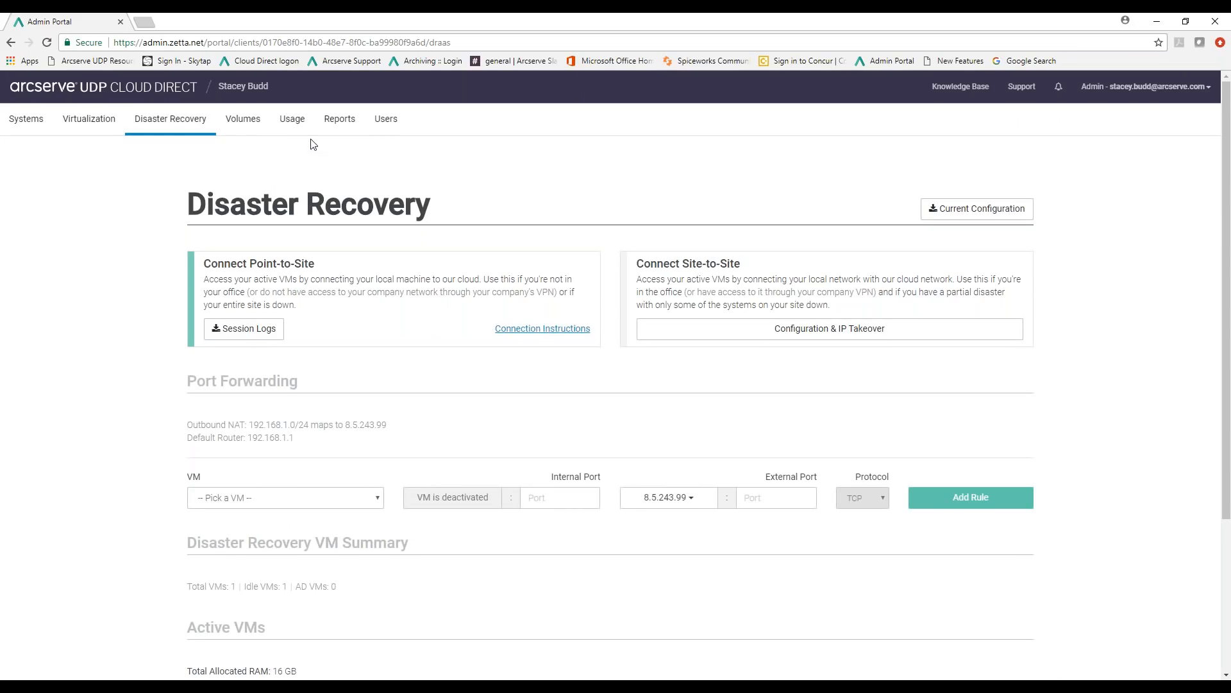
Open the portal's Users page
left_click(374, 125)
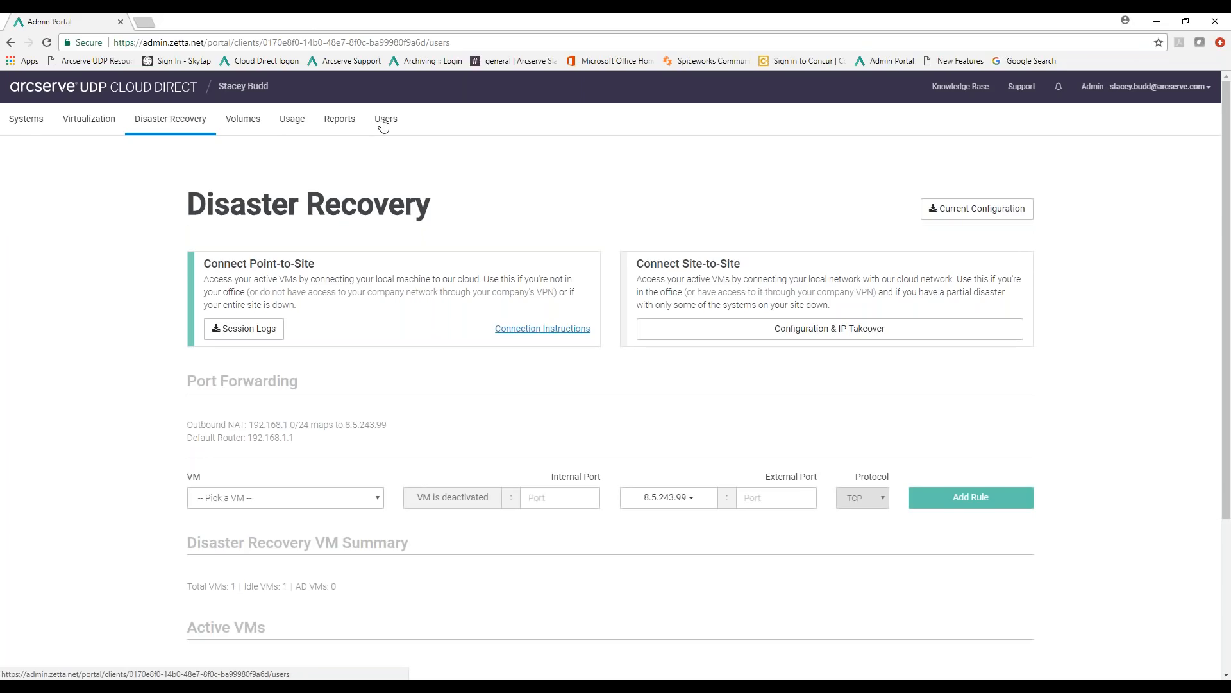